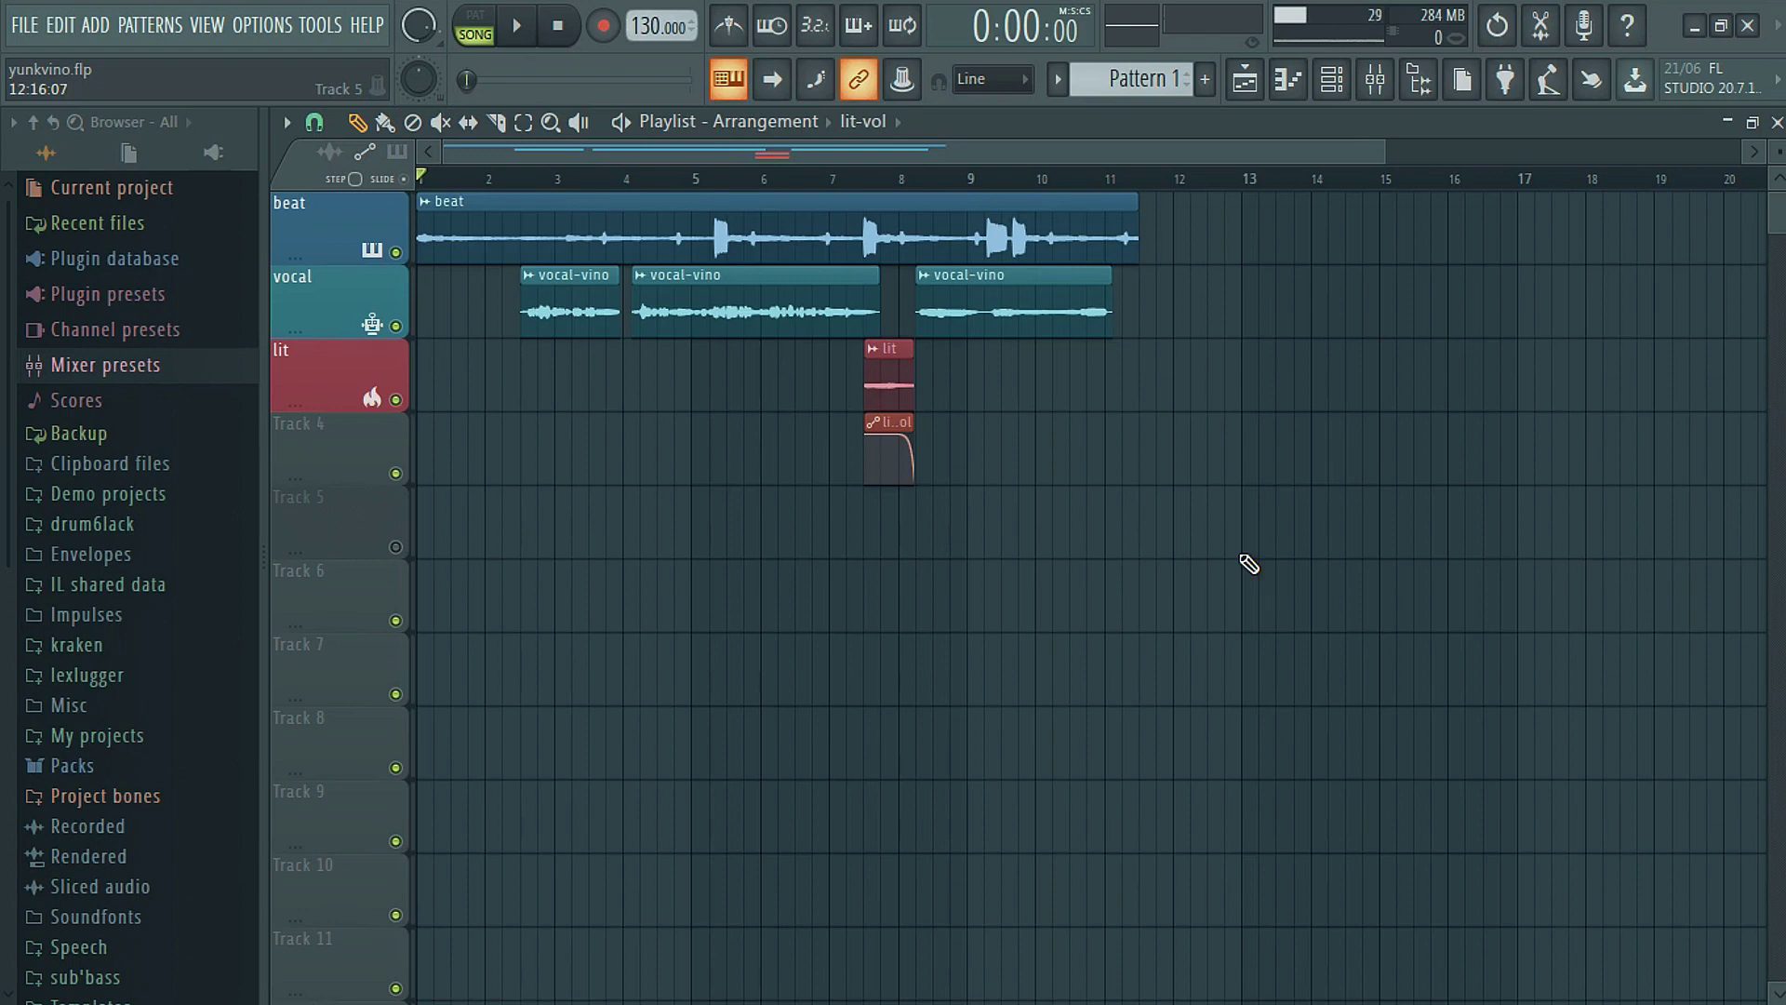
# Step: Play the arrangement from the start to hear the beat, vocal and lit tracks together, and stop playback
pyautogui.press('space')
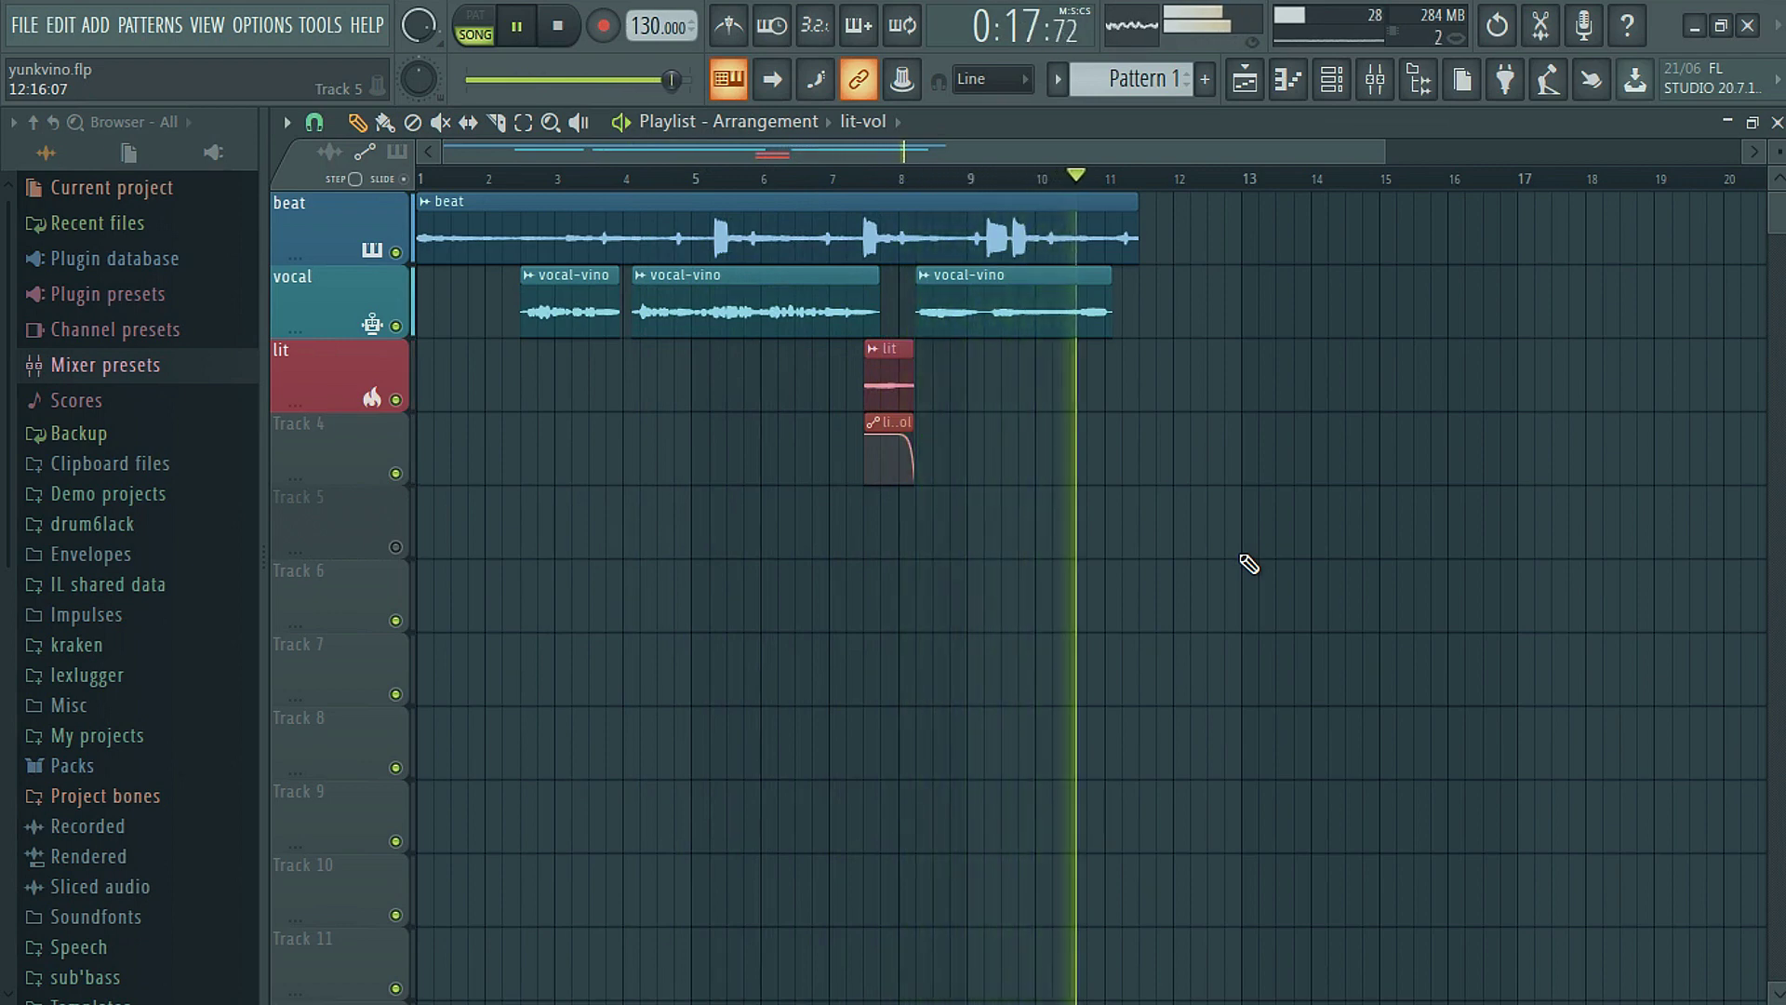
pyautogui.press('space')
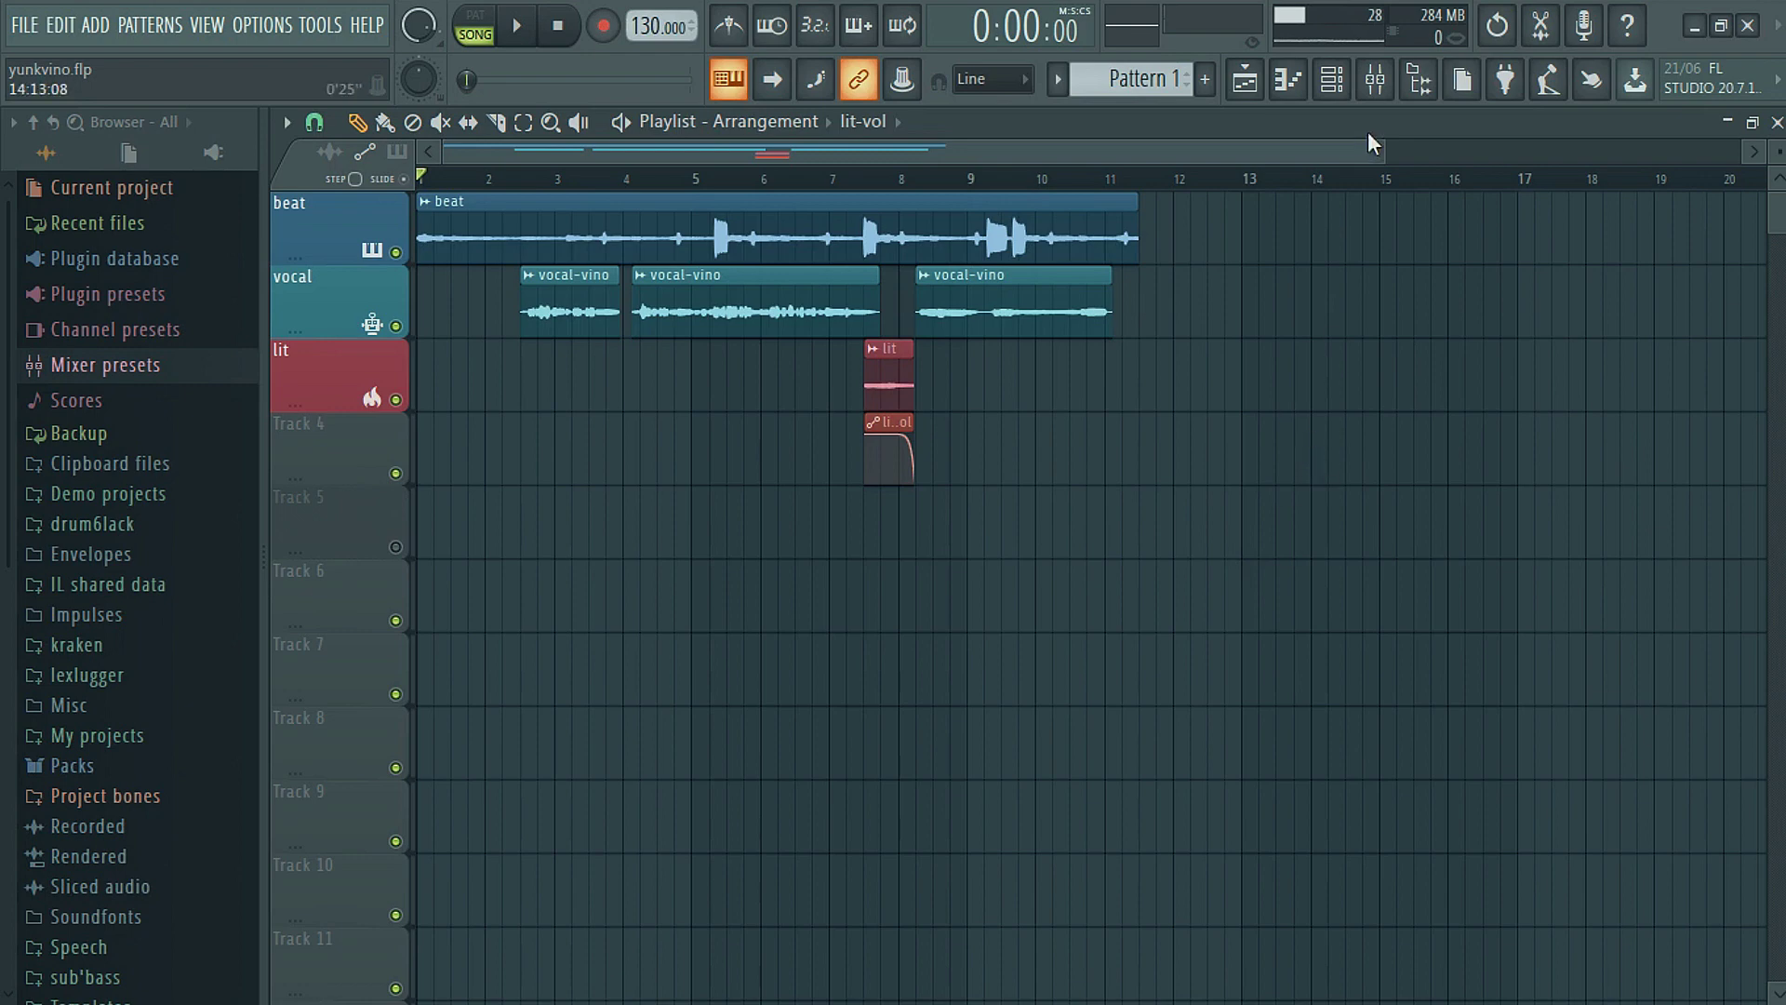
# Step: Show the mixer and examine the Auto-Tune Pro settings on the YVino track, including input type, key, scale and retune speed
pyautogui.click(1379, 91)
pyautogui.moveTo(1038, 250); pyautogui.dragTo(986, 249)
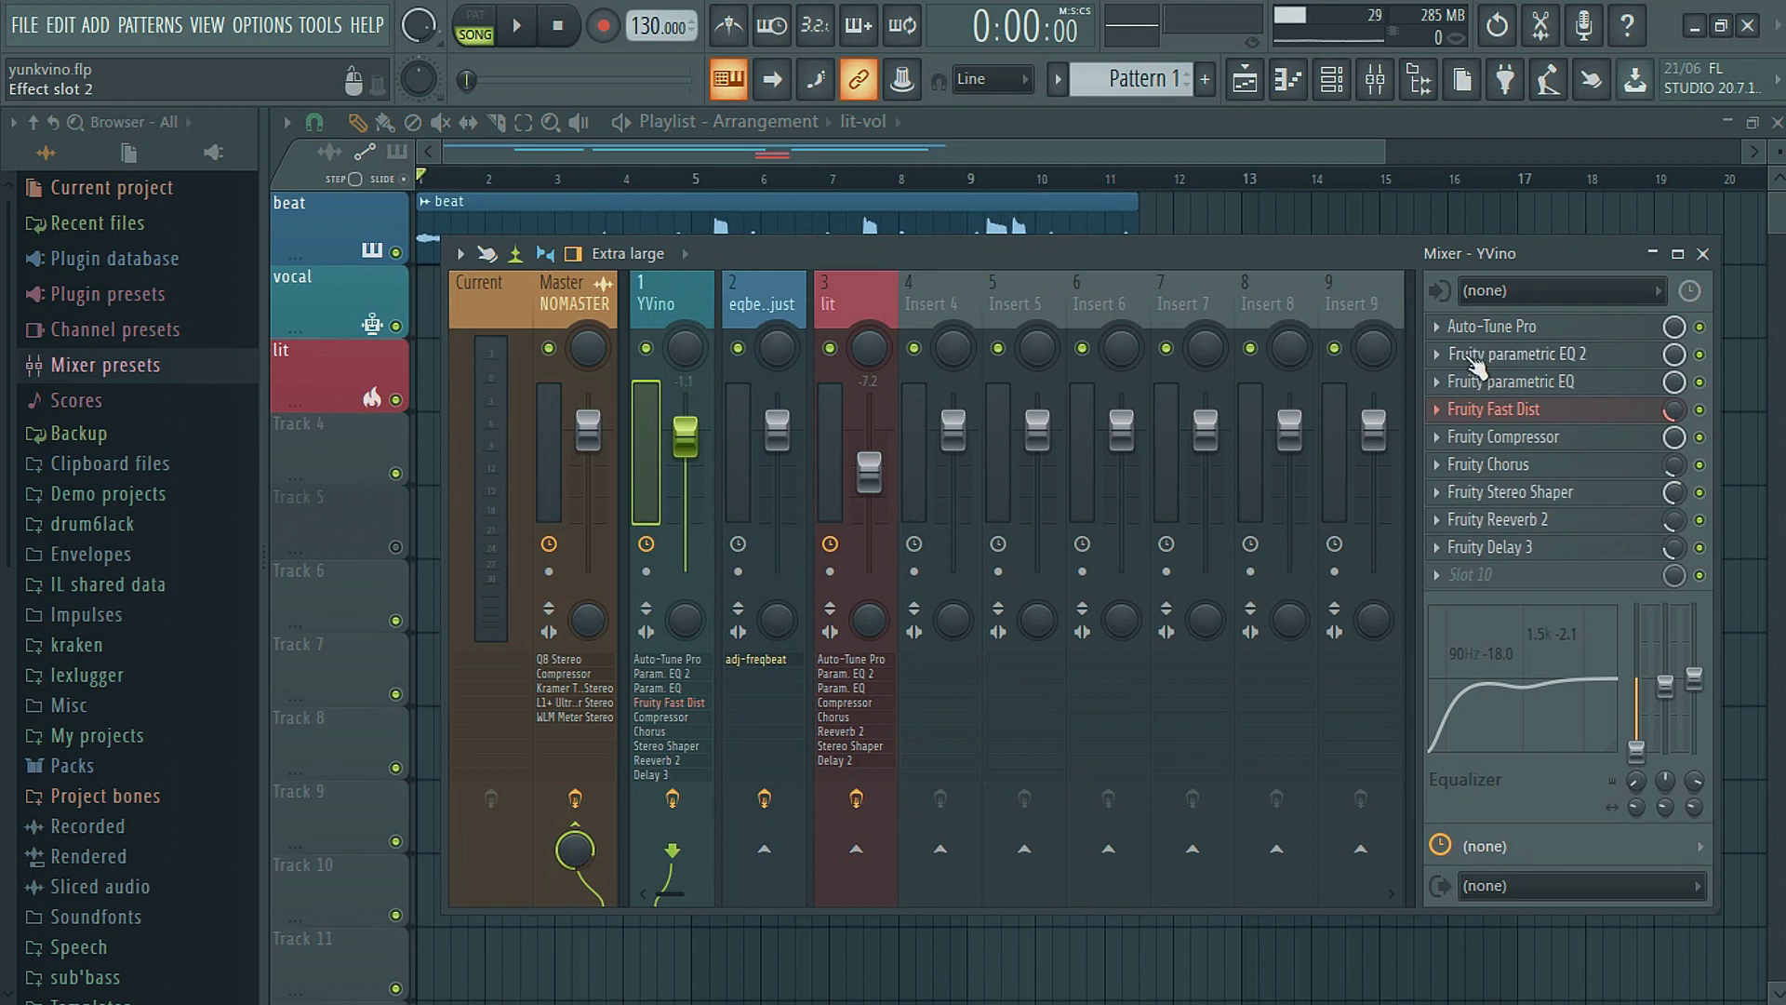
pyautogui.click(1591, 339)
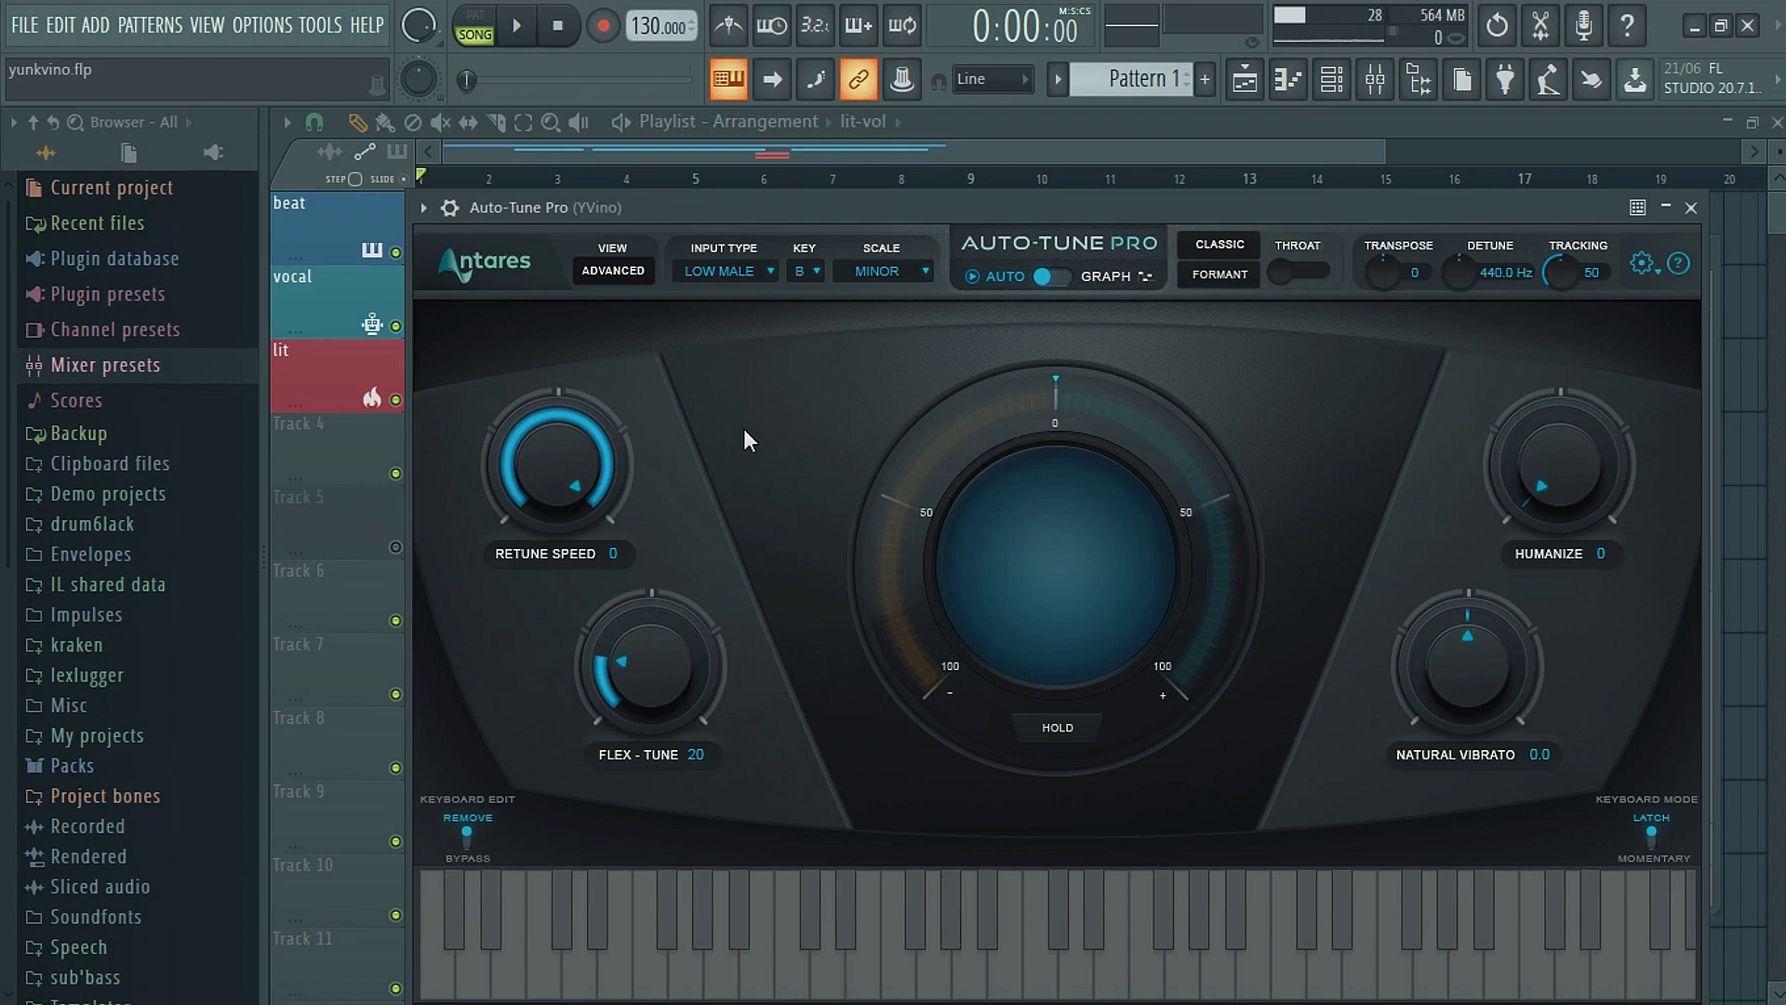
pyautogui.press('Escape')
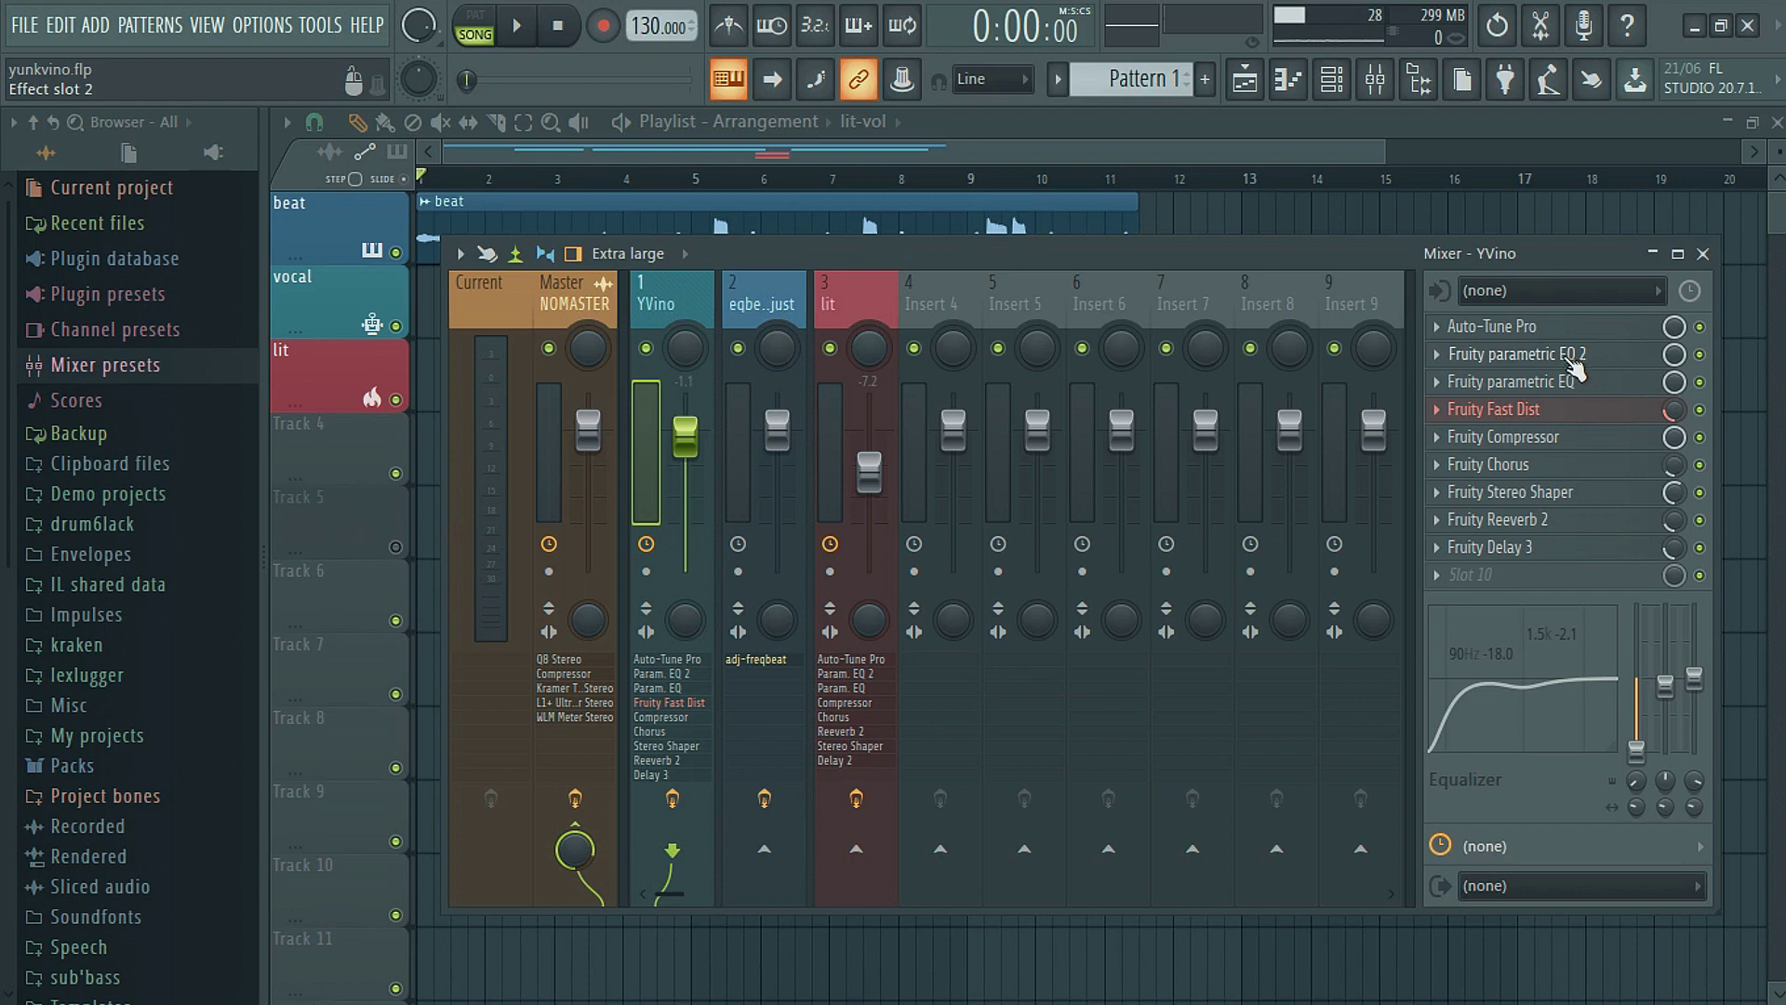
# Step: Examine the band settings of Fruity parametric EQ 2 and Fruity parametric EQ on the YVino track
pyautogui.click(1572, 356)
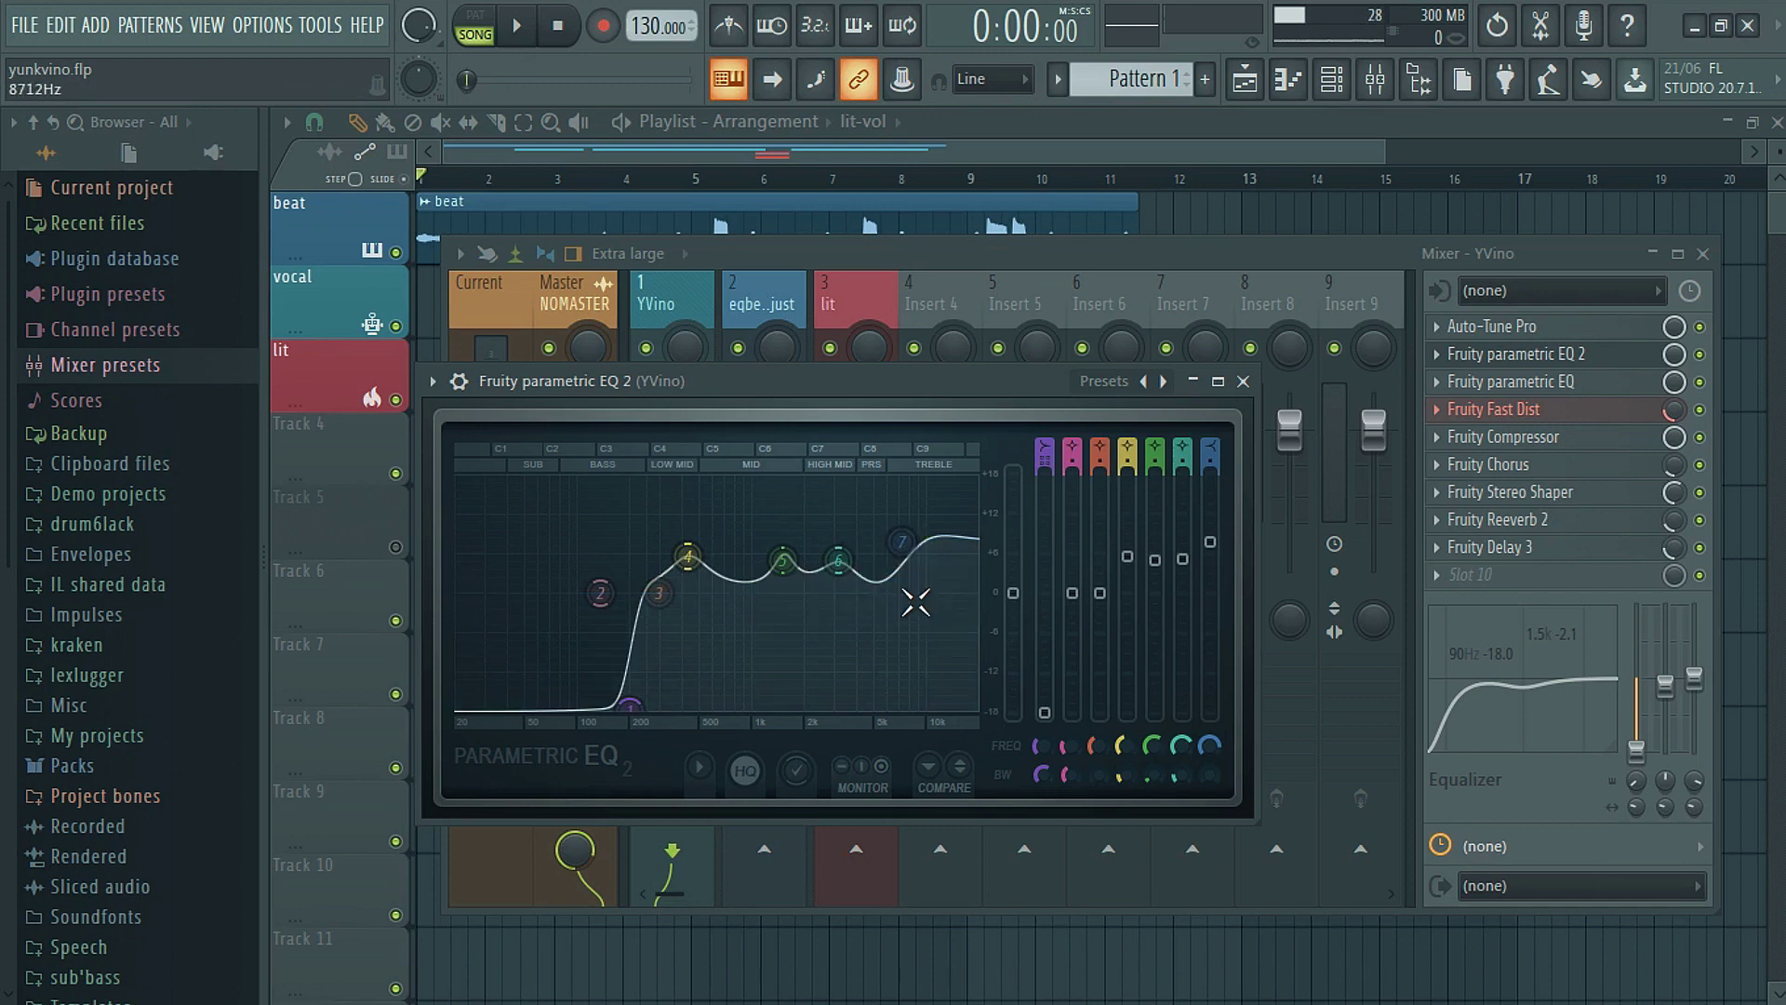
pyautogui.press('Escape')
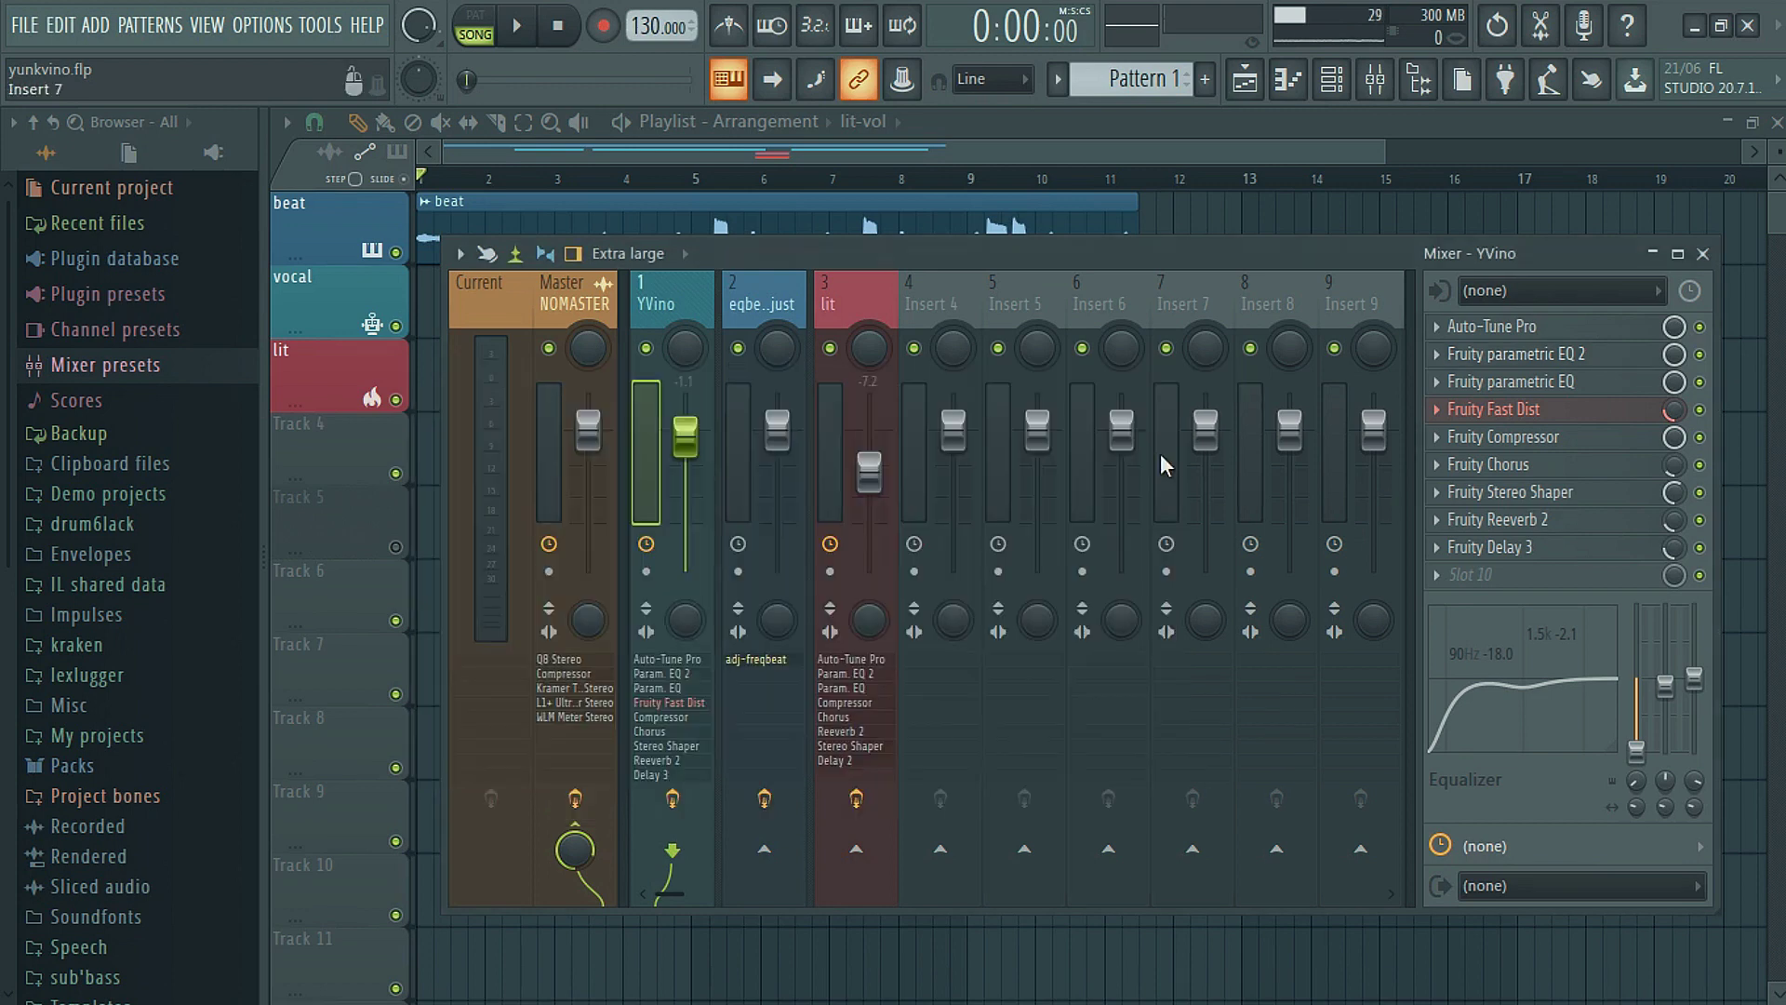
pyautogui.click(1545, 390)
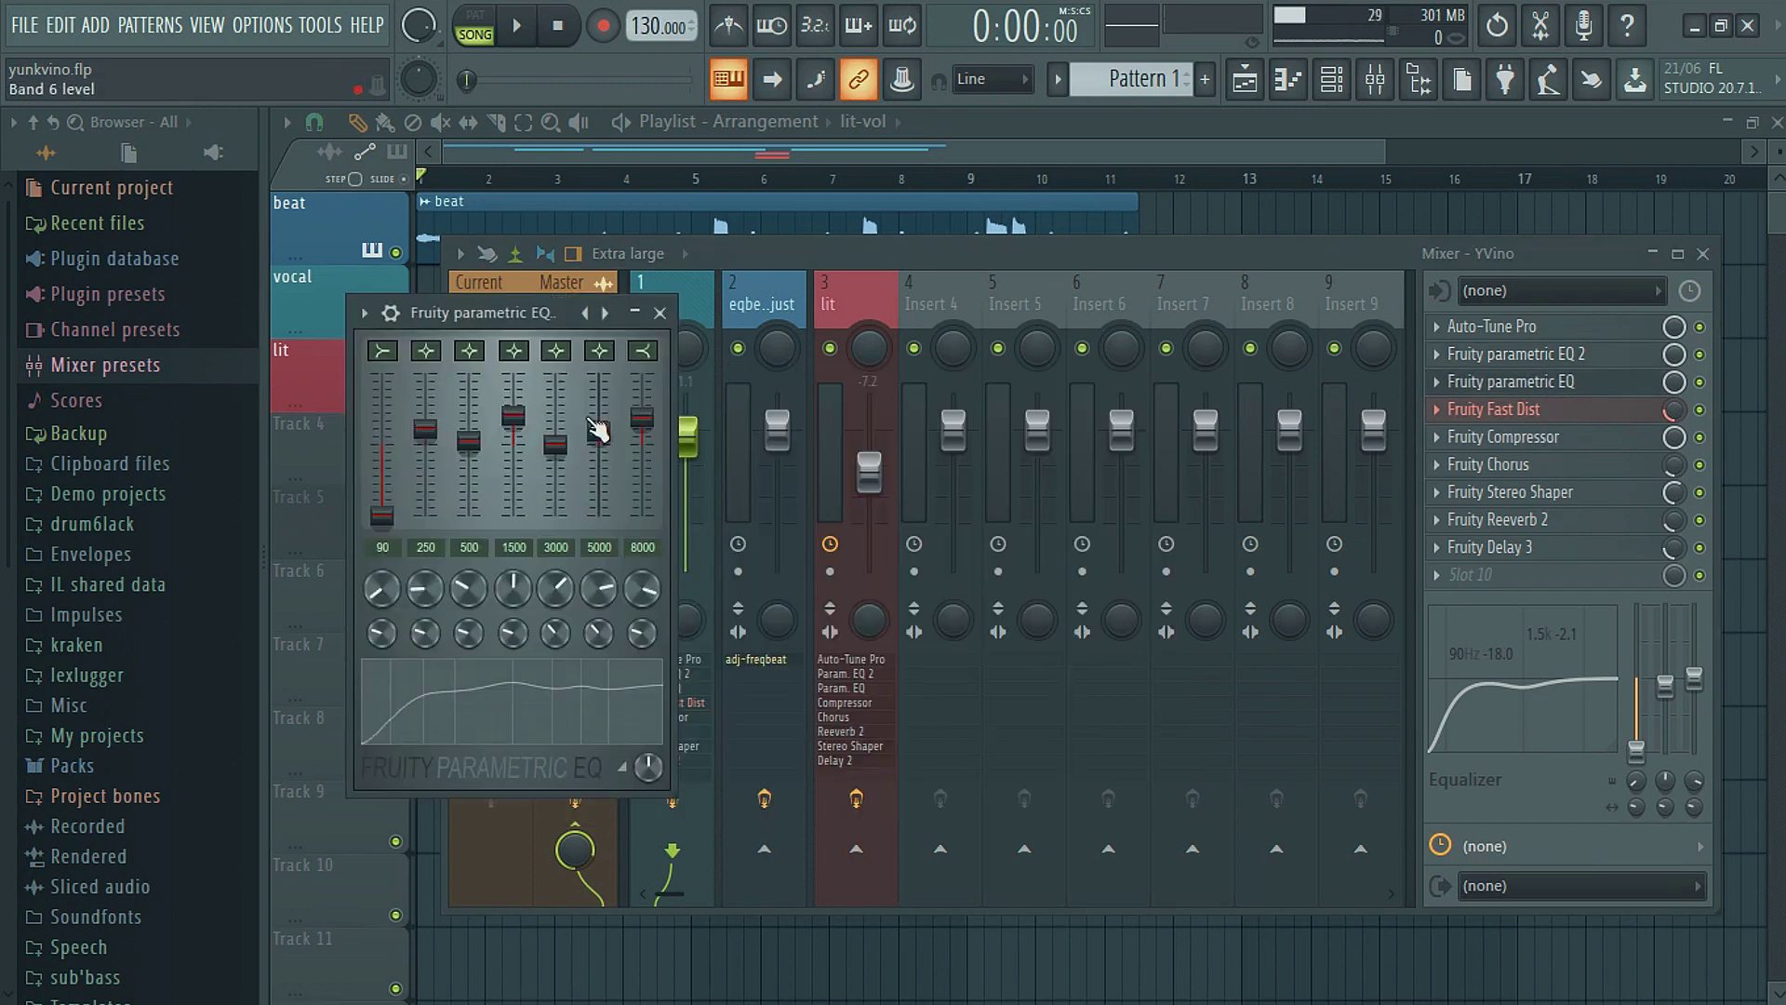
pyautogui.moveTo(527, 314); pyautogui.dragTo(629, 320)
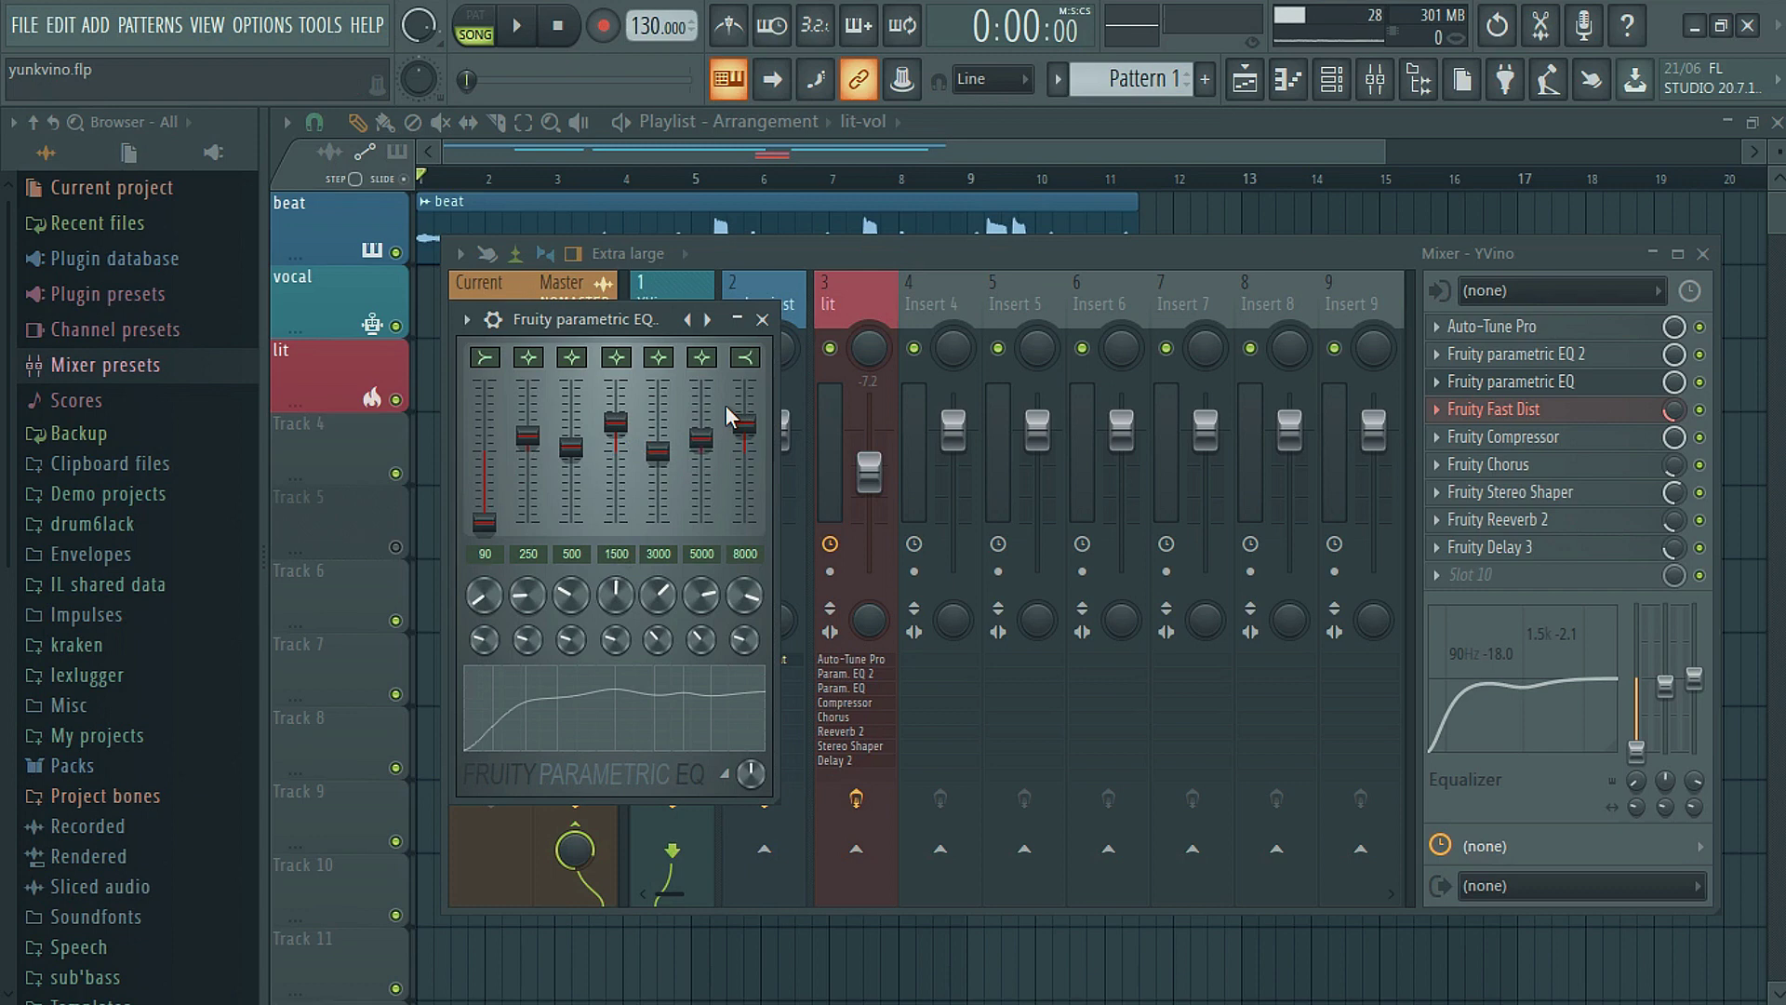
pyautogui.click(762, 319)
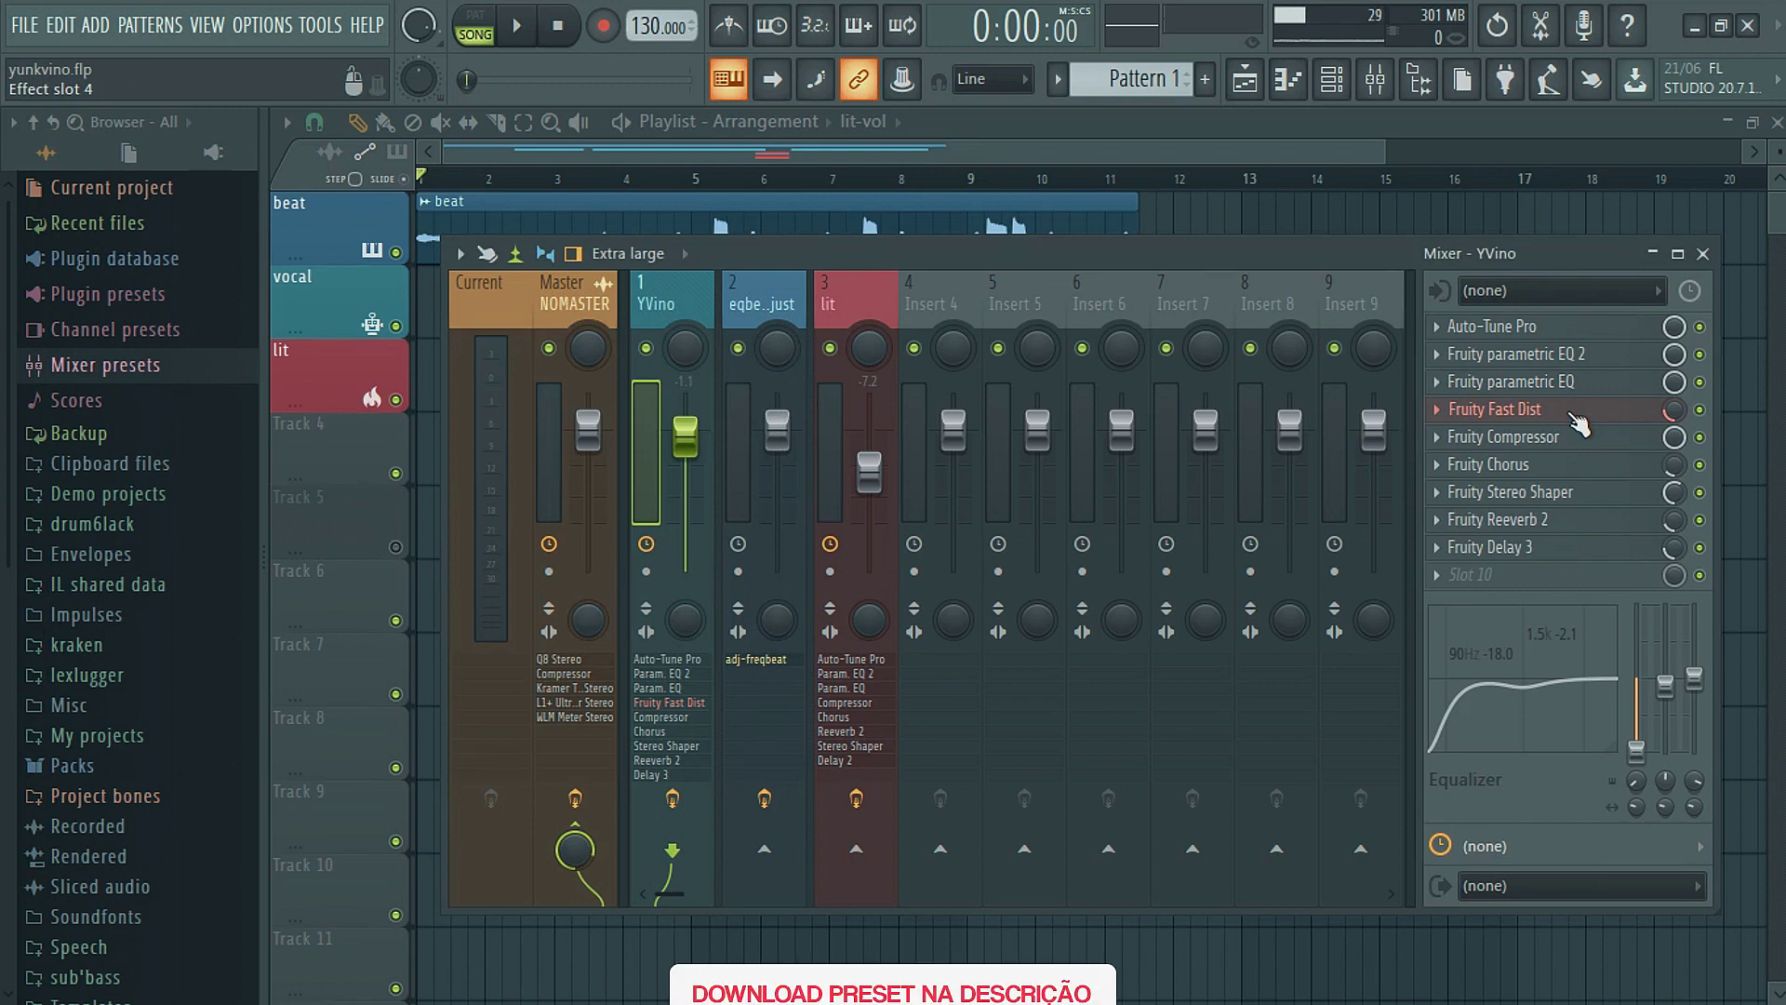
# Step: Examine the YVino track's Fruity Fast Dist settings and its preset list, including the overdrive preset
pyautogui.click(1578, 416)
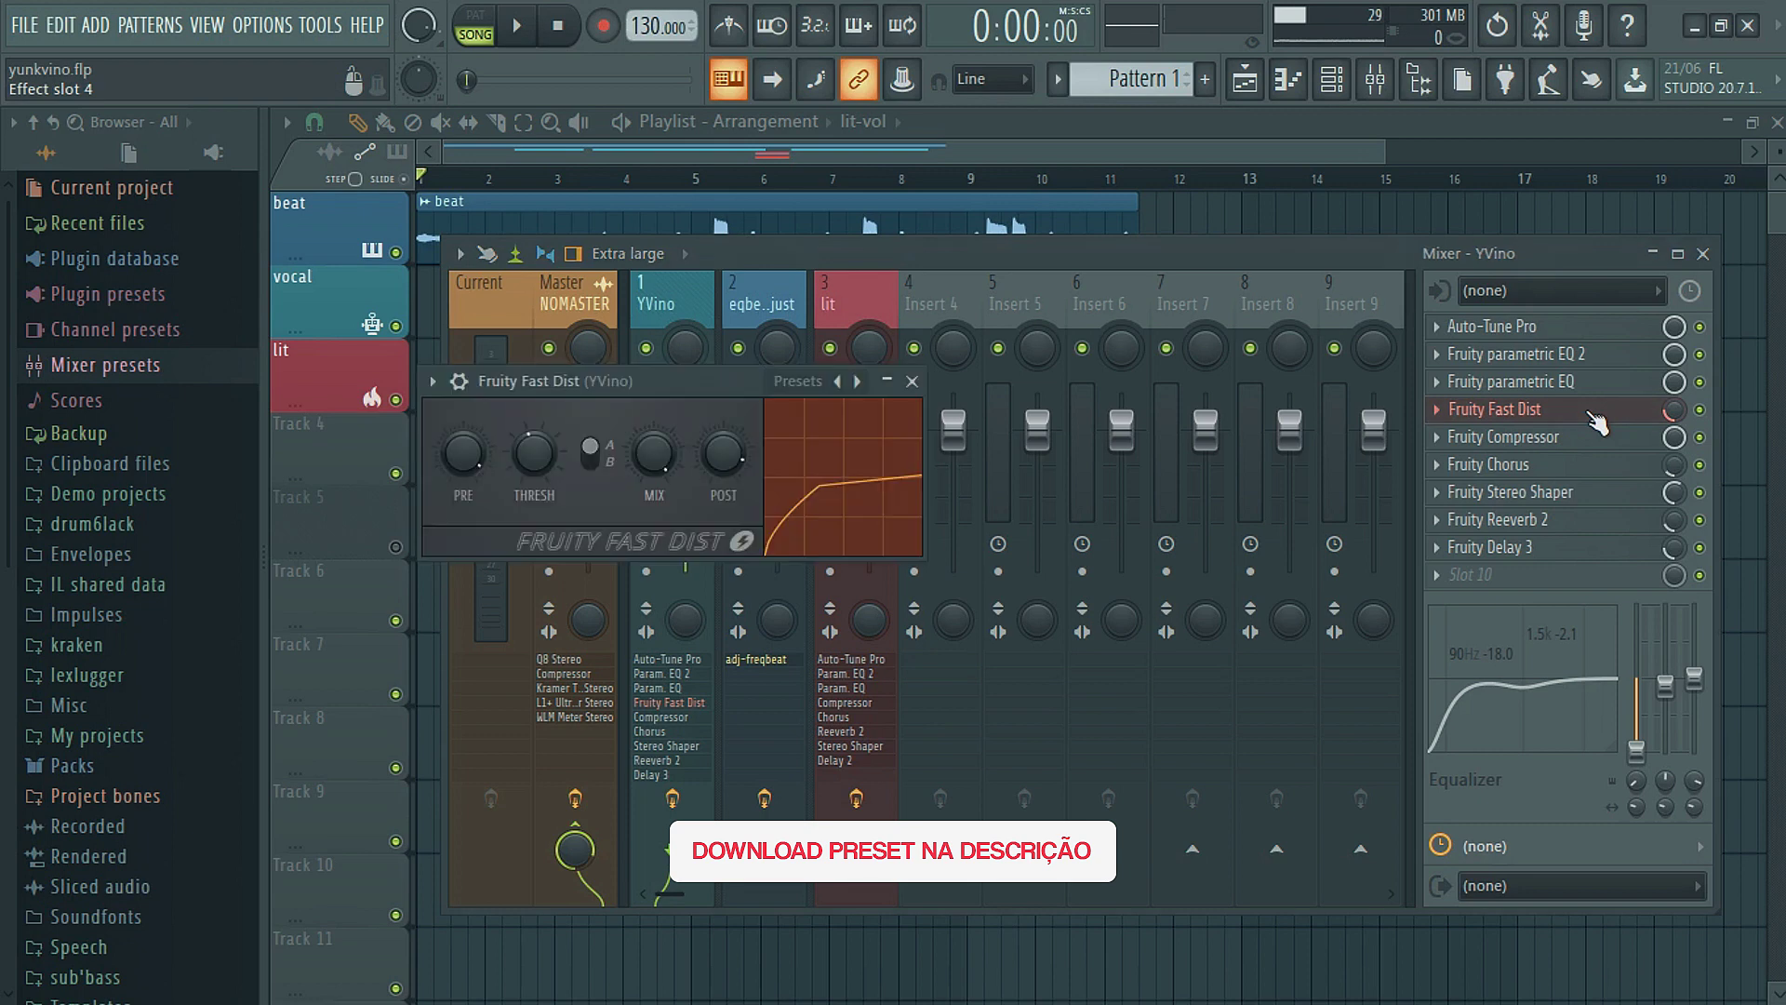
pyautogui.moveTo(685, 388); pyautogui.dragTo(792, 389)
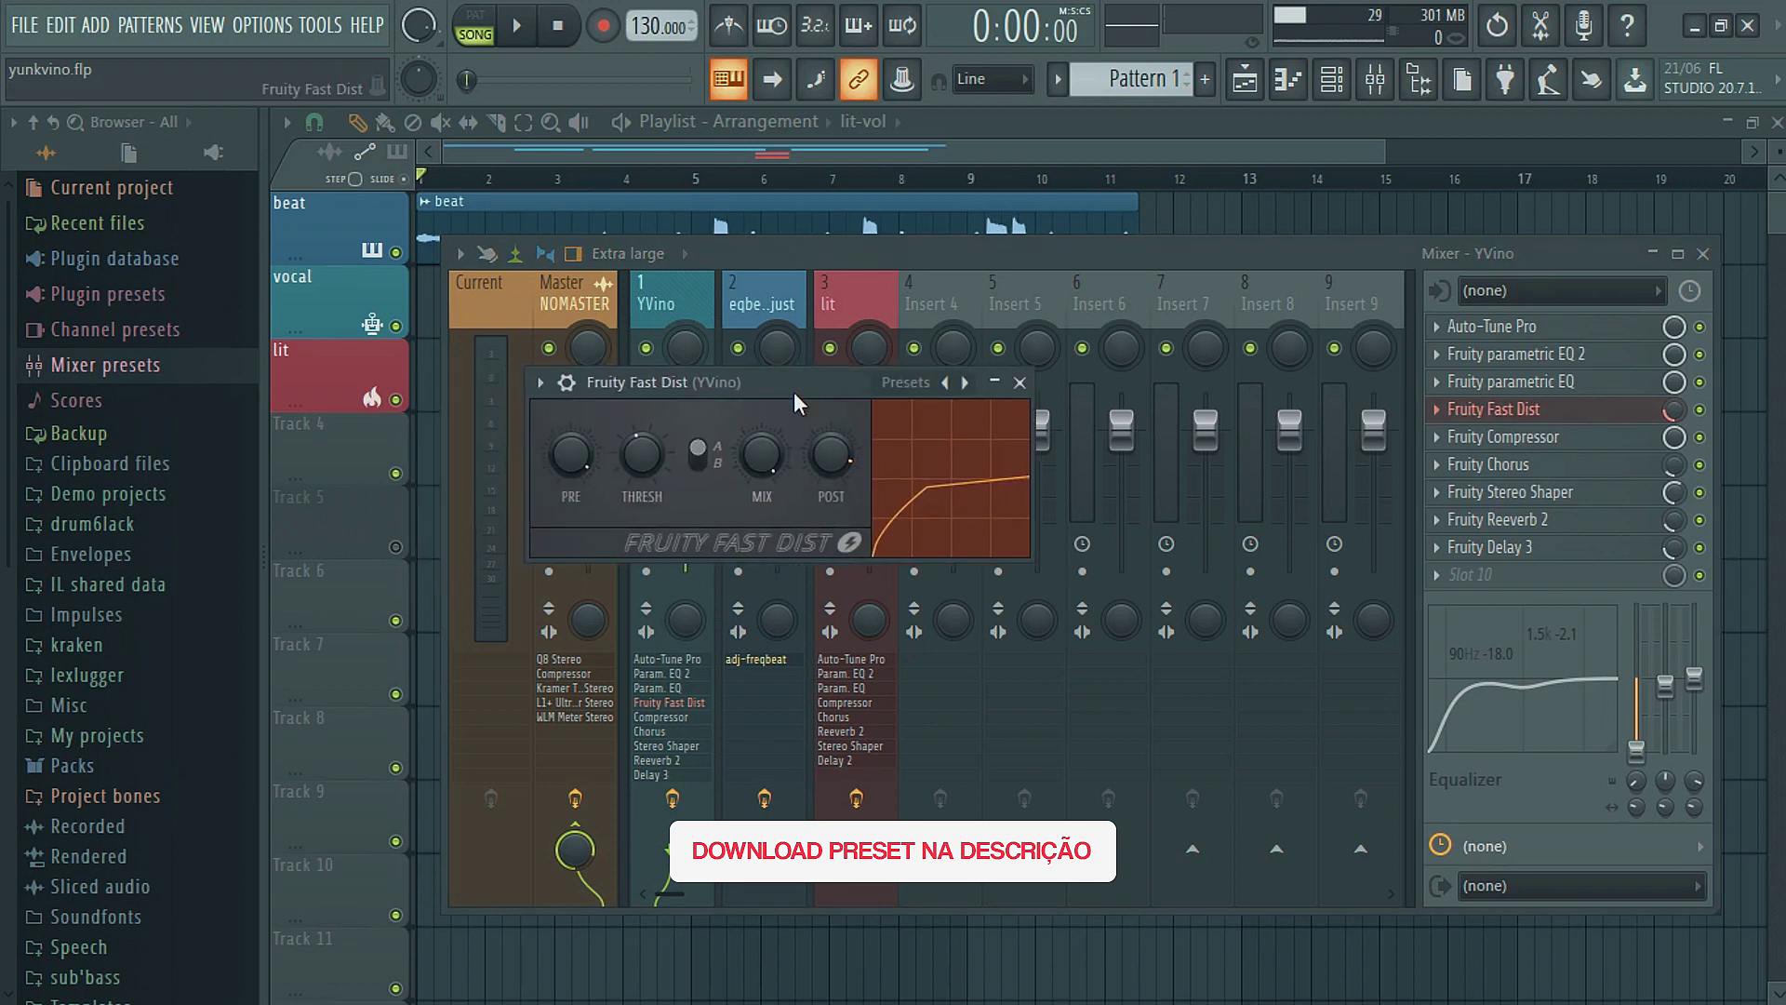
pyautogui.rightClick(967, 387)
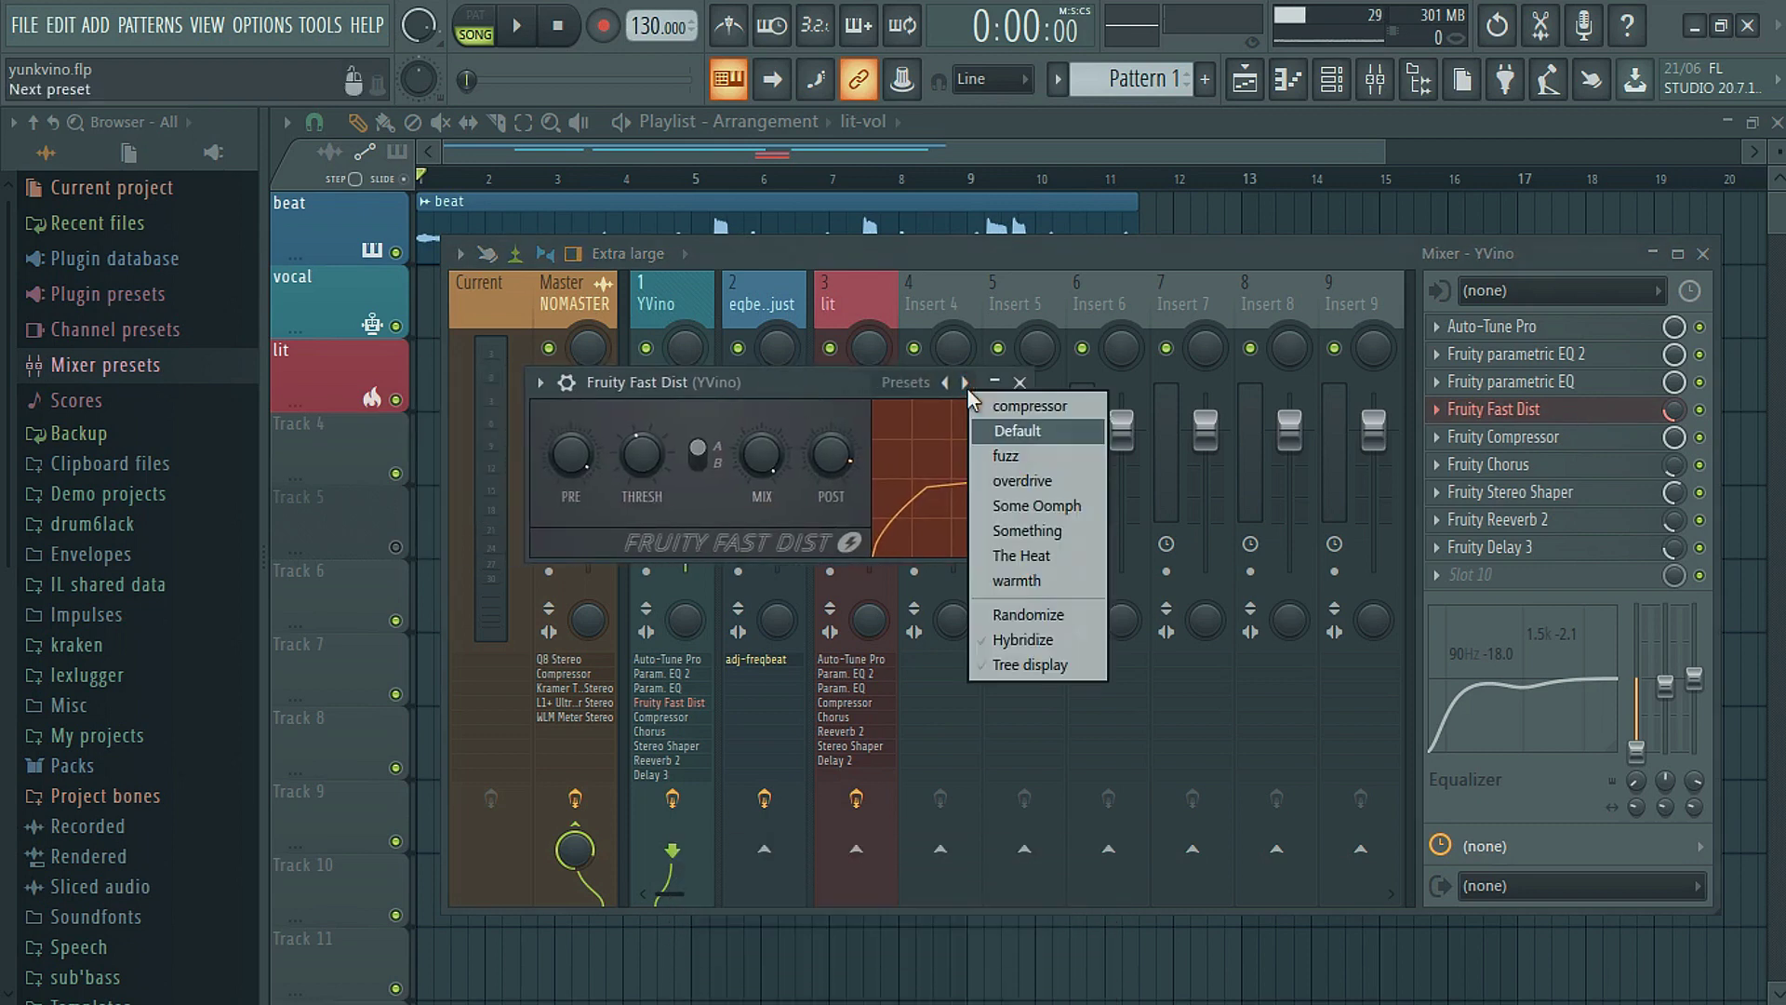
pyautogui.click(1027, 480)
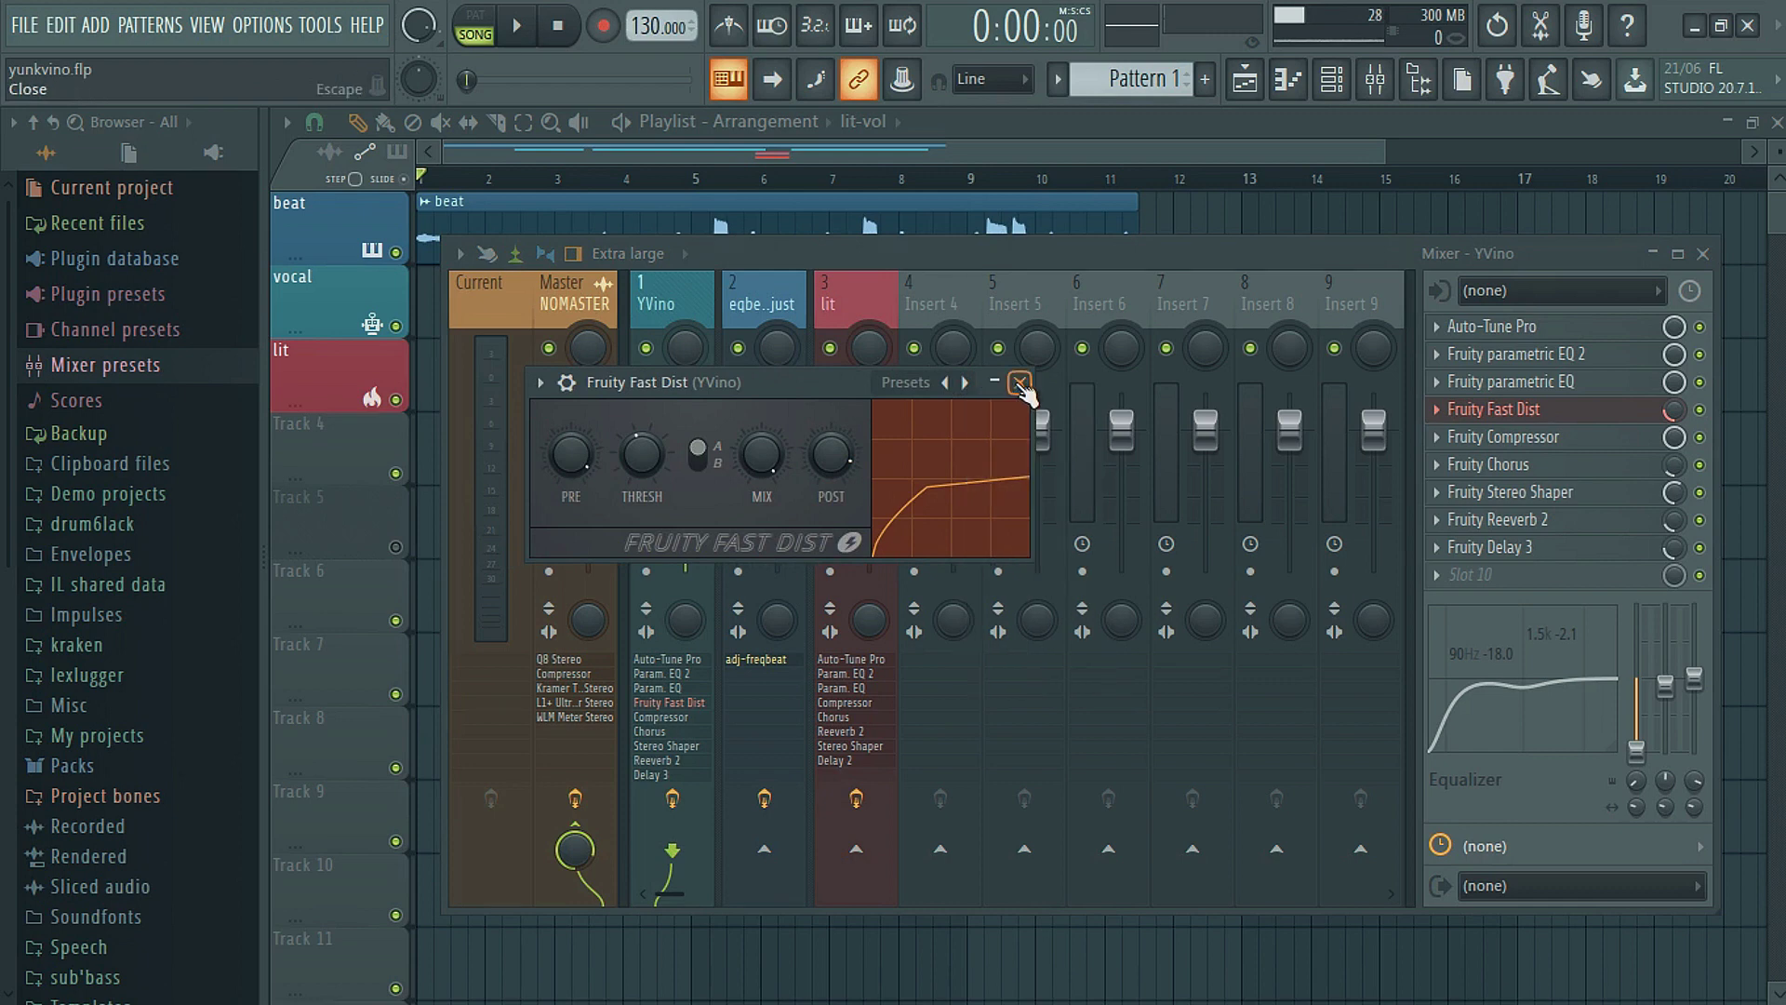
pyautogui.click(1020, 383)
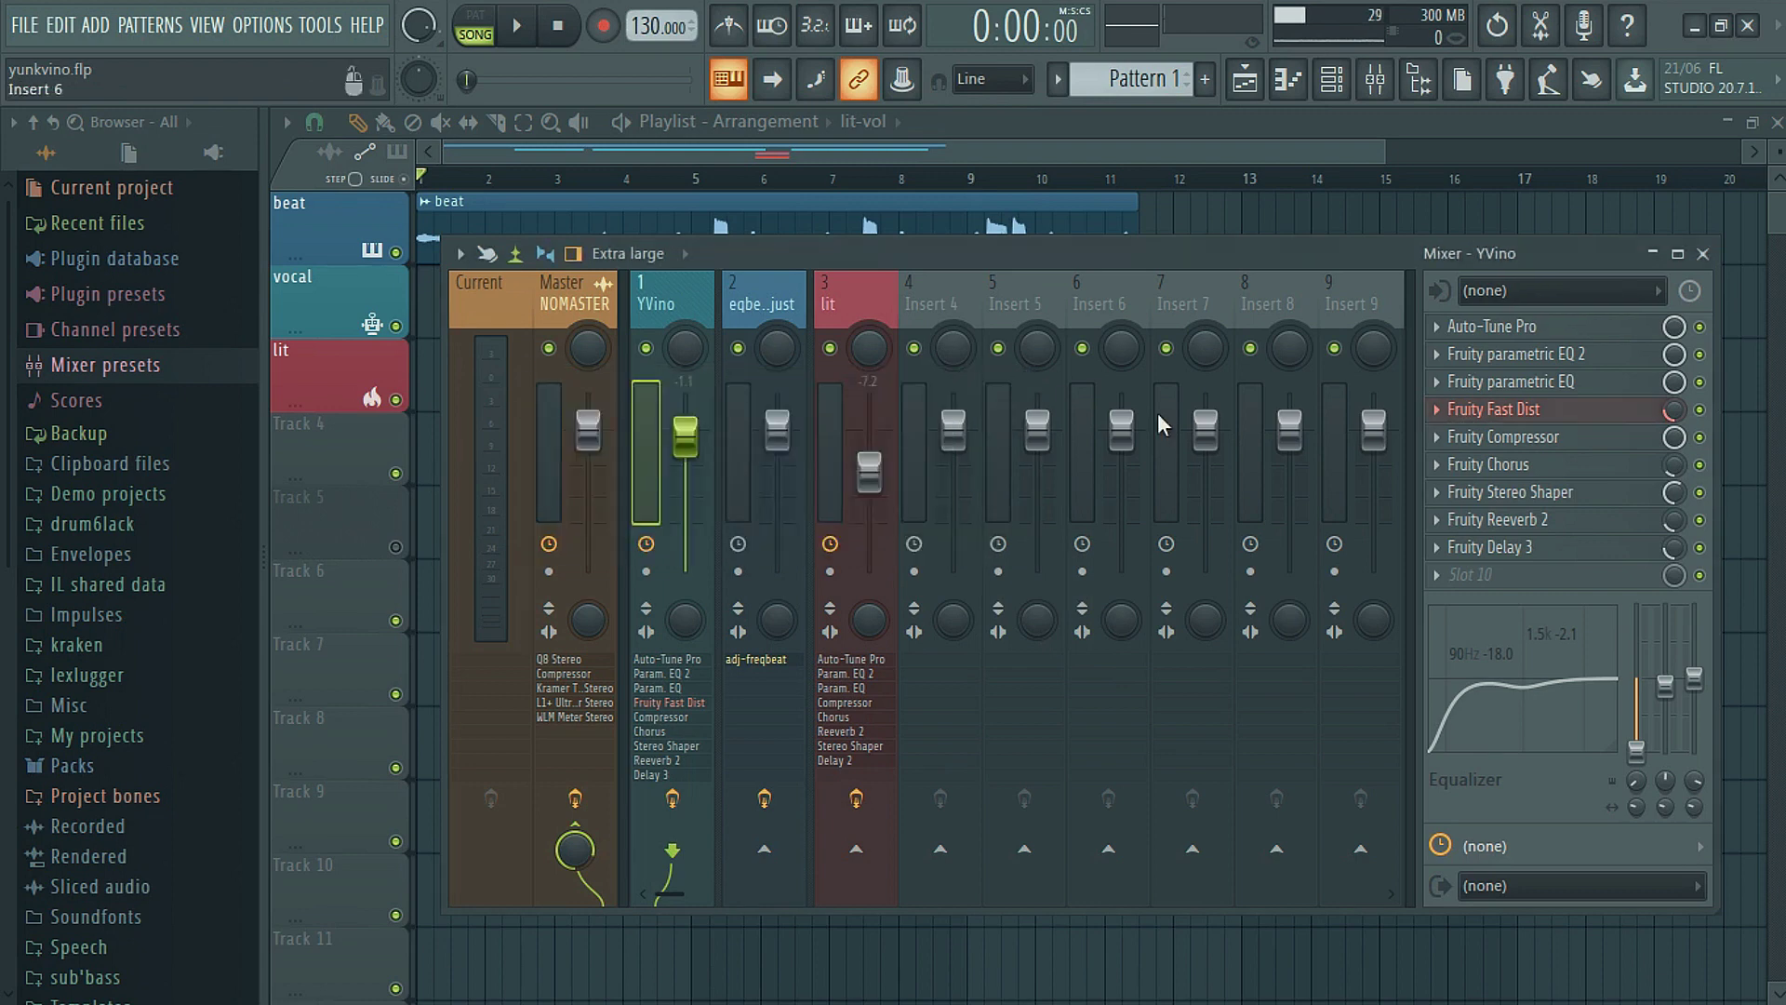
# Step: Examine the YVino track's Fruity Chorus settings and look through its list of presets
pyautogui.click(1558, 469)
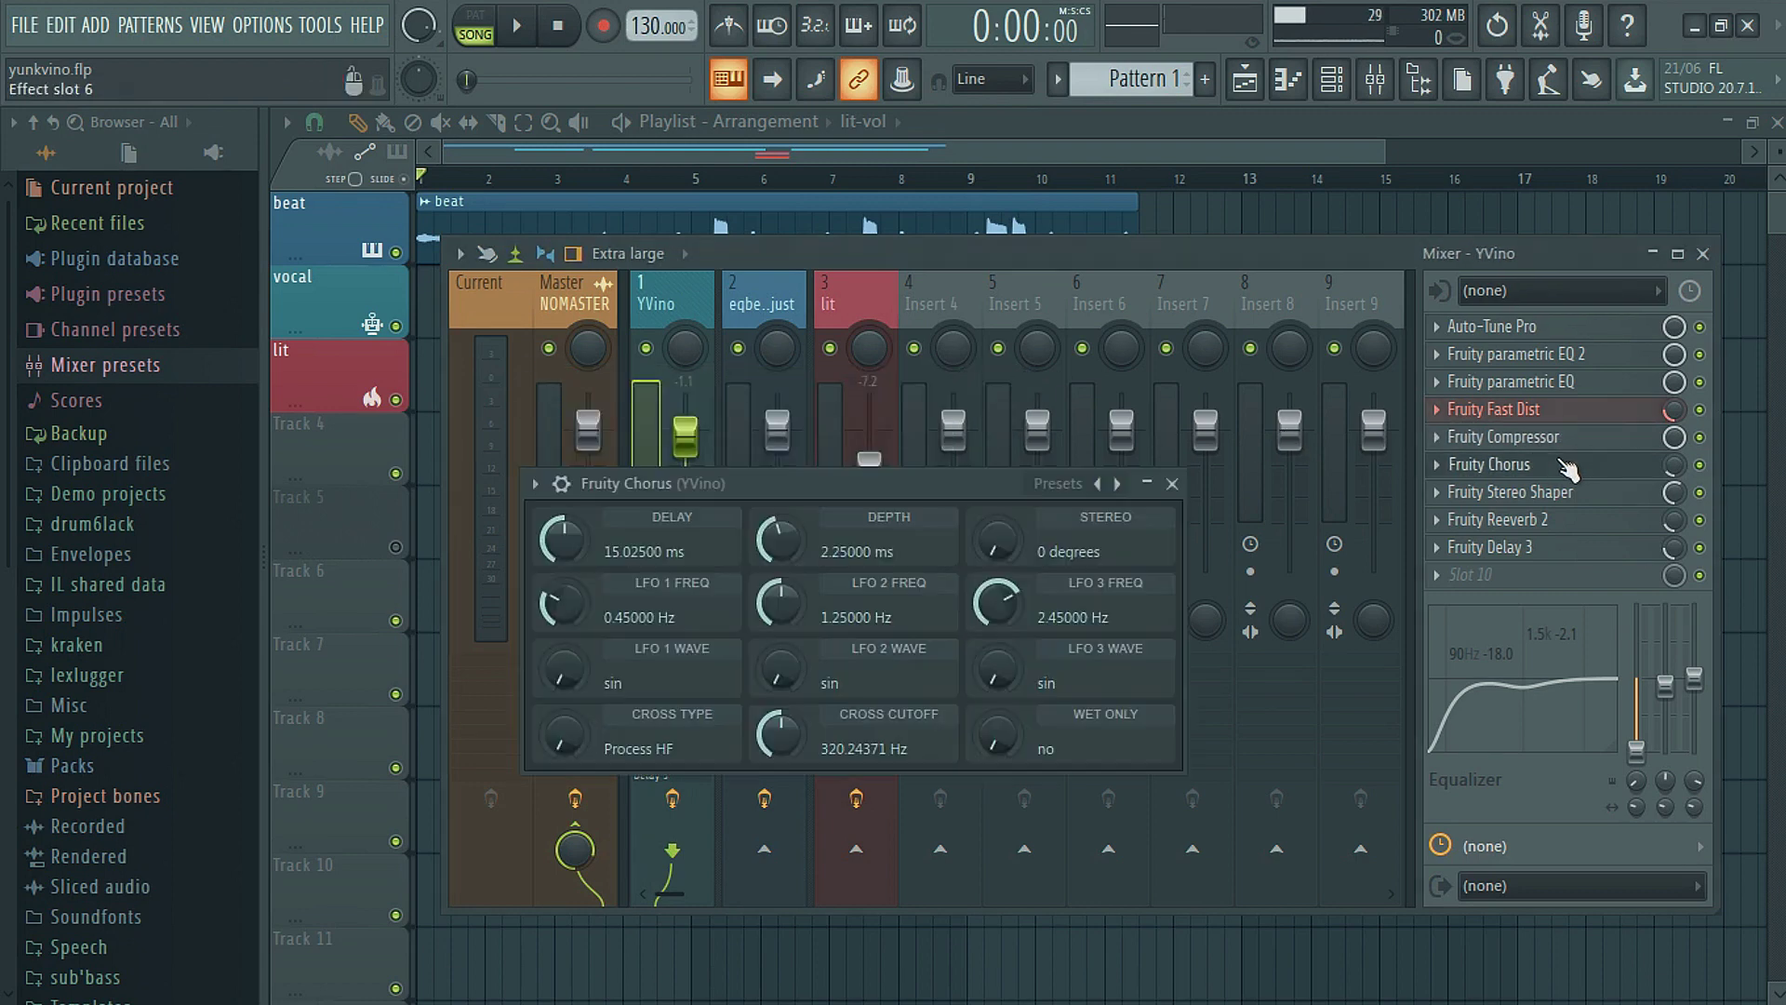
pyautogui.rightClick(1117, 484)
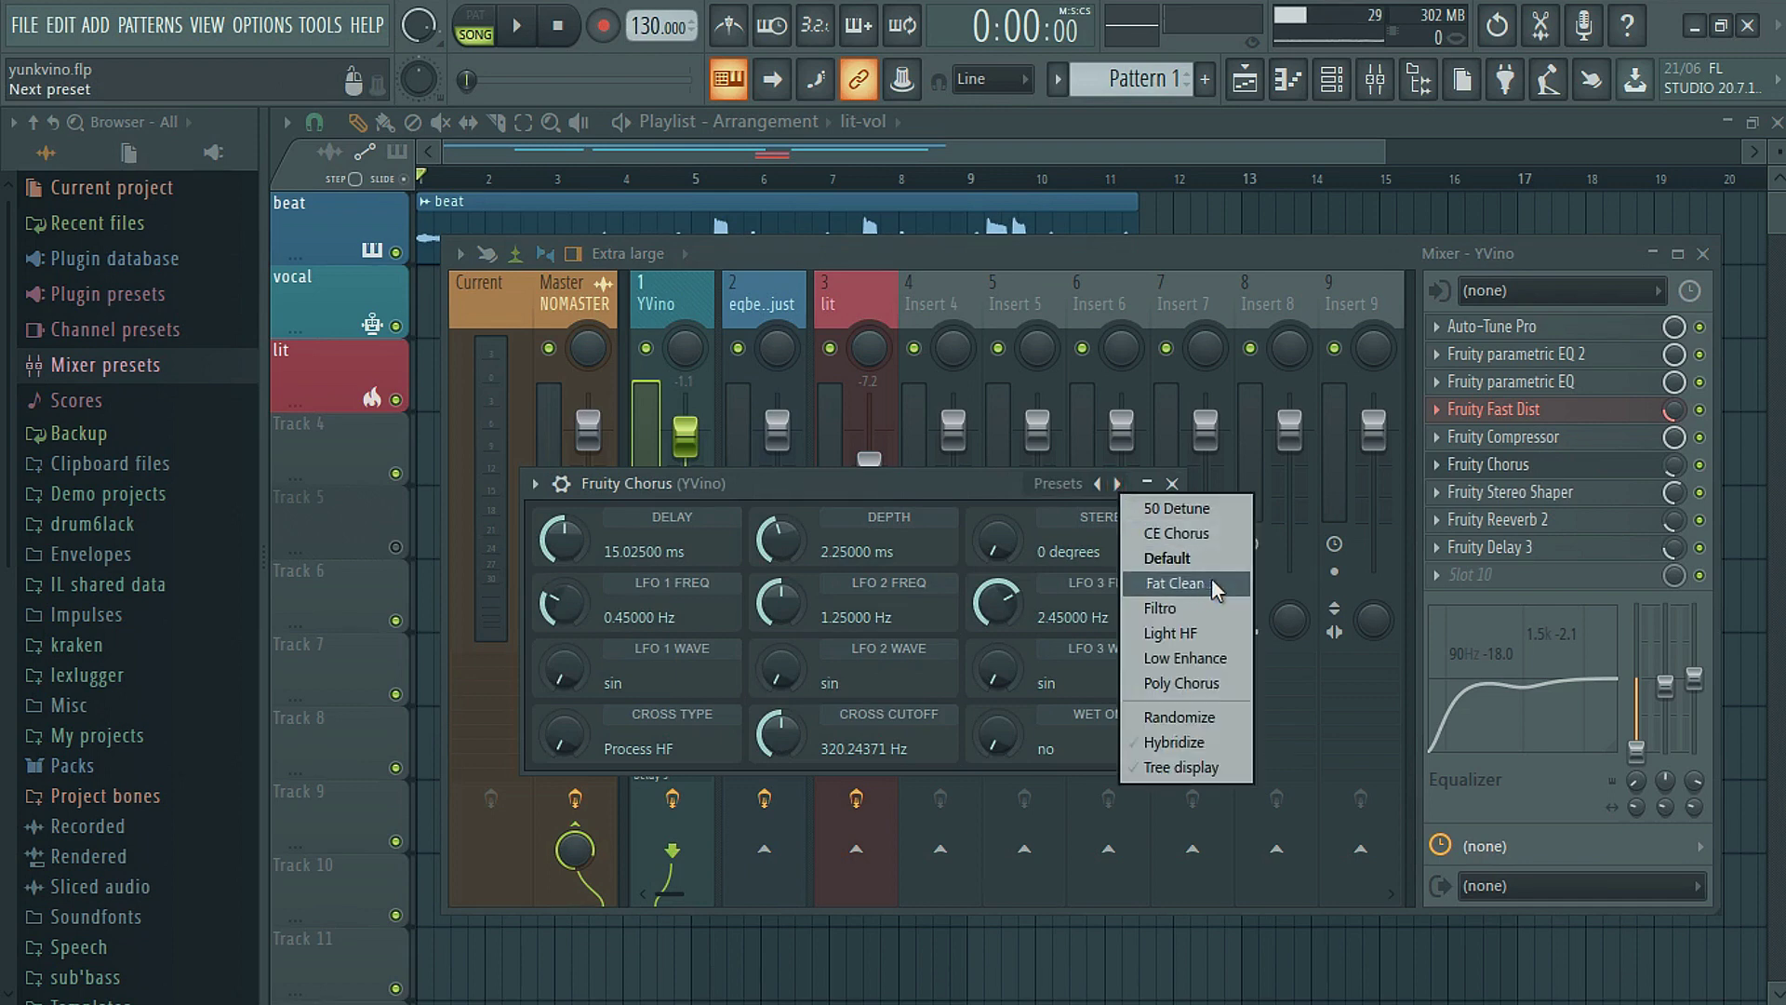
pyautogui.click(966, 471)
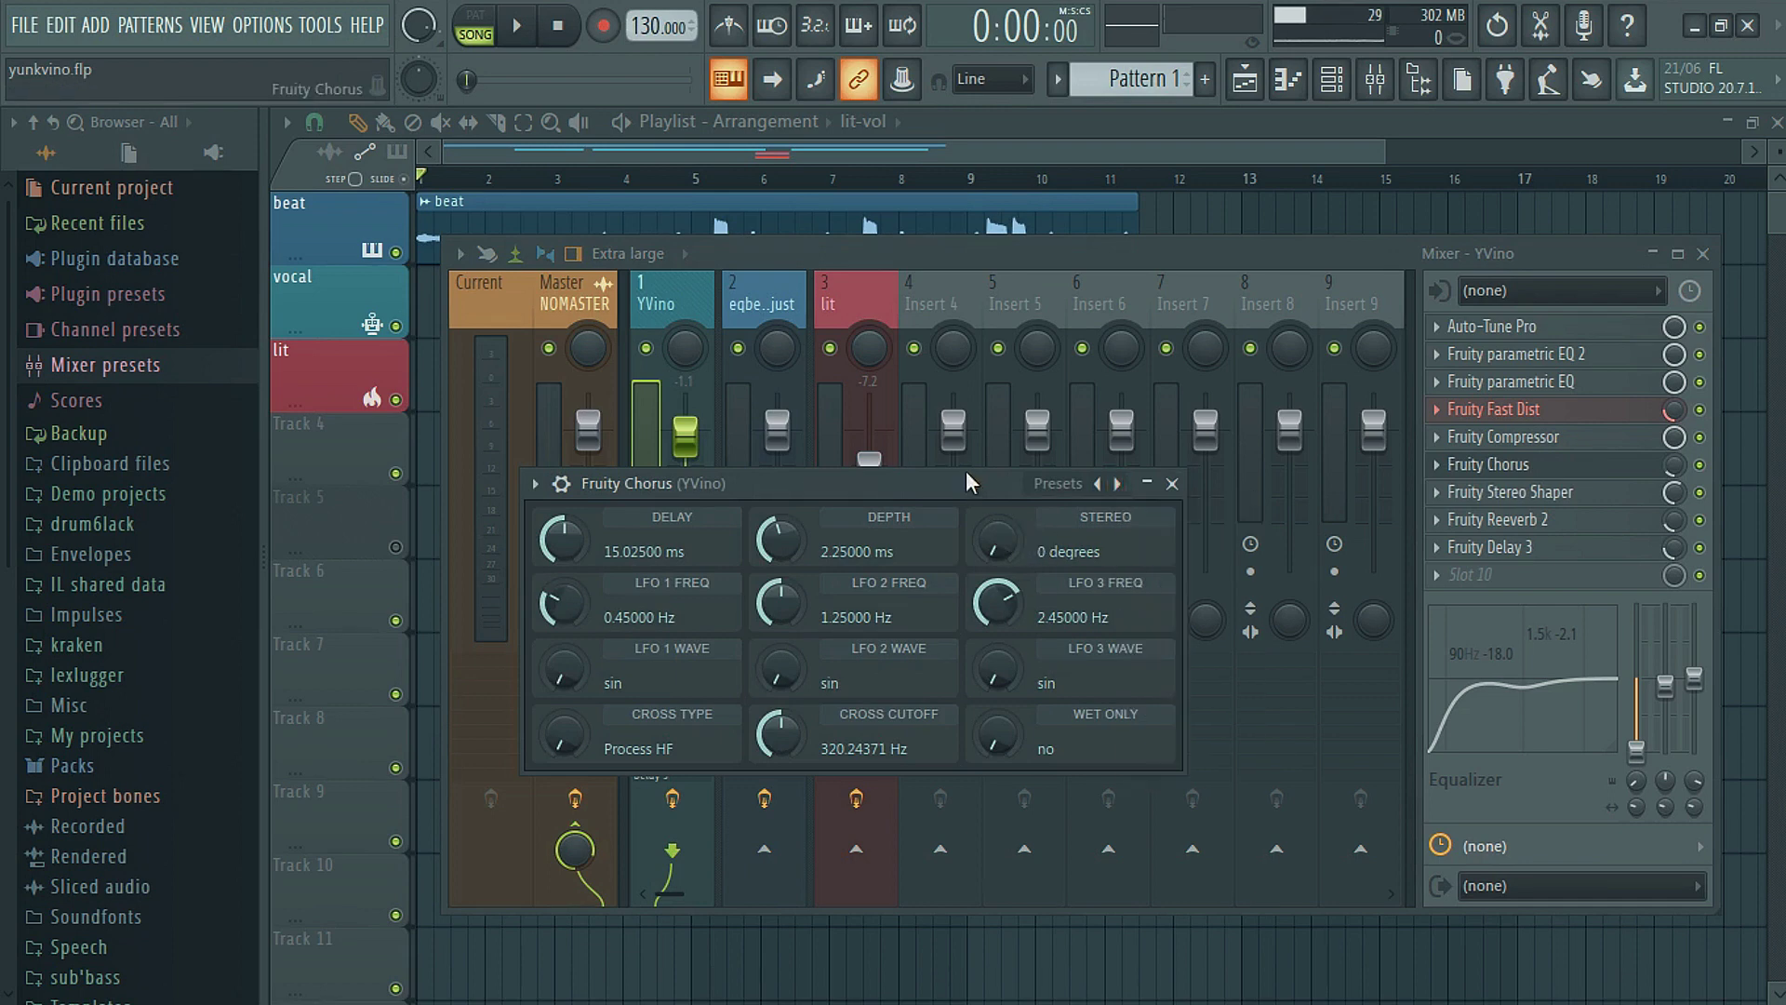
pyautogui.click(1172, 484)
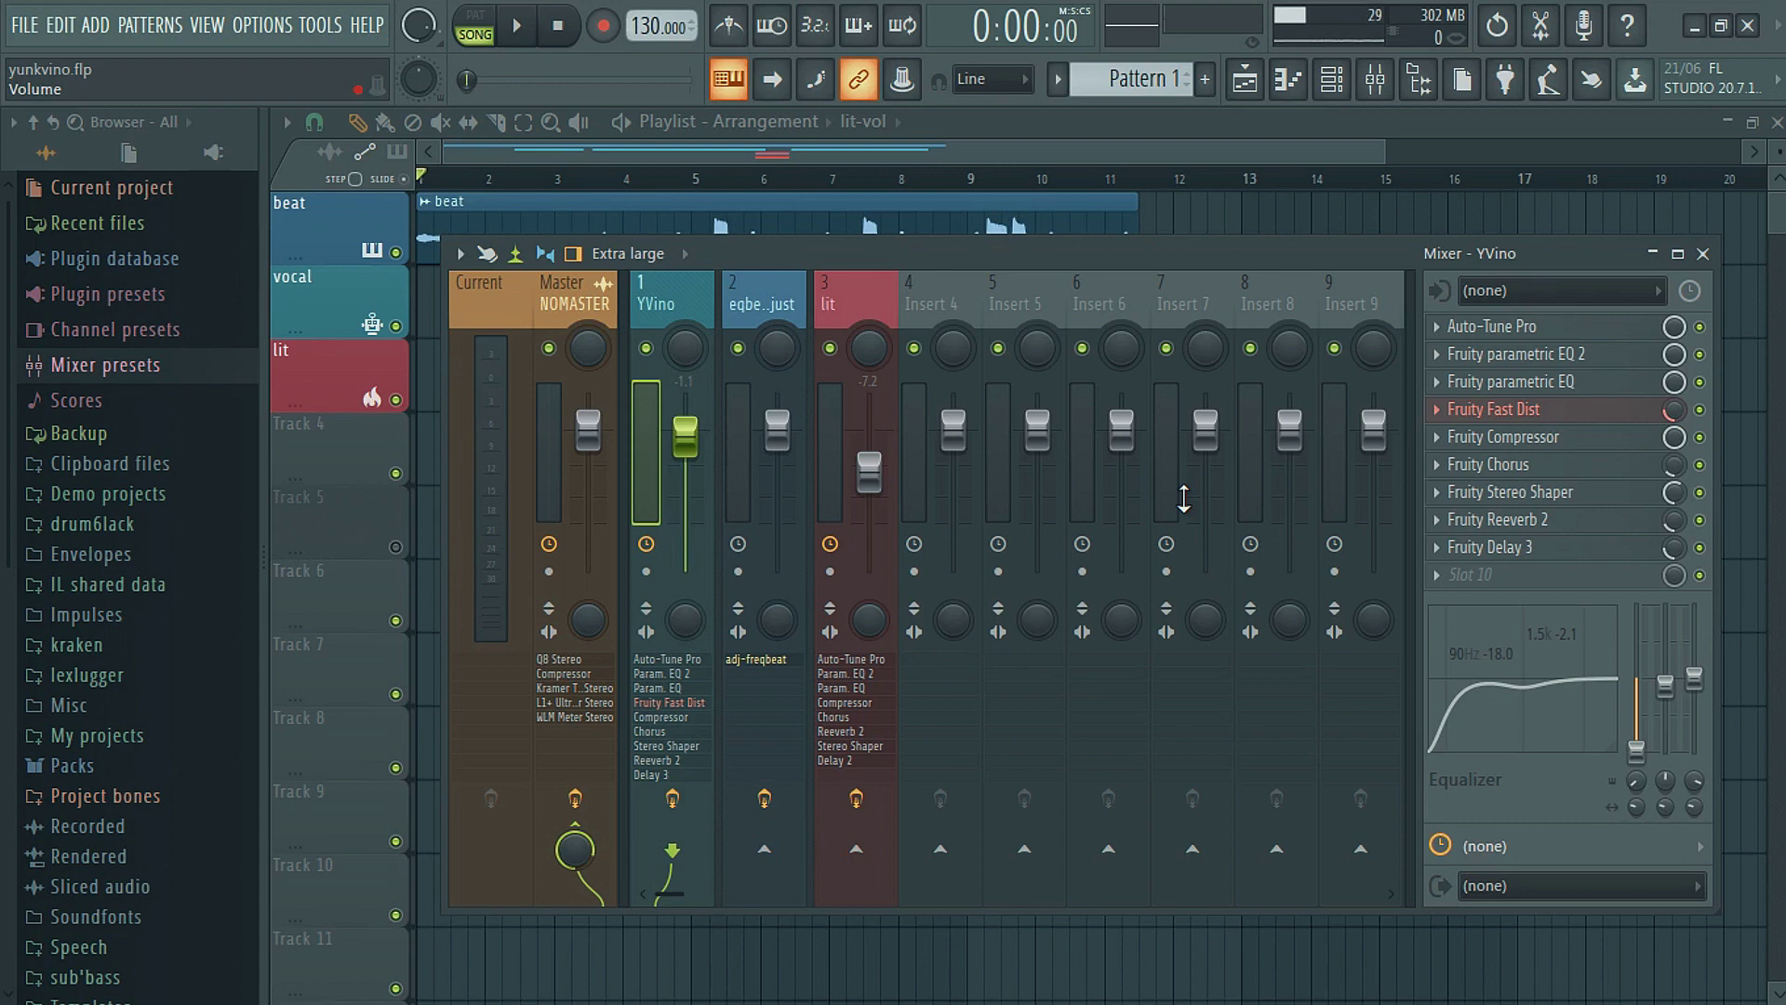
# Step: Check the YVino track's Fruity Stereo Shaper: the phase offset, right channel volume and the slot's mix level
pyautogui.click(1580, 496)
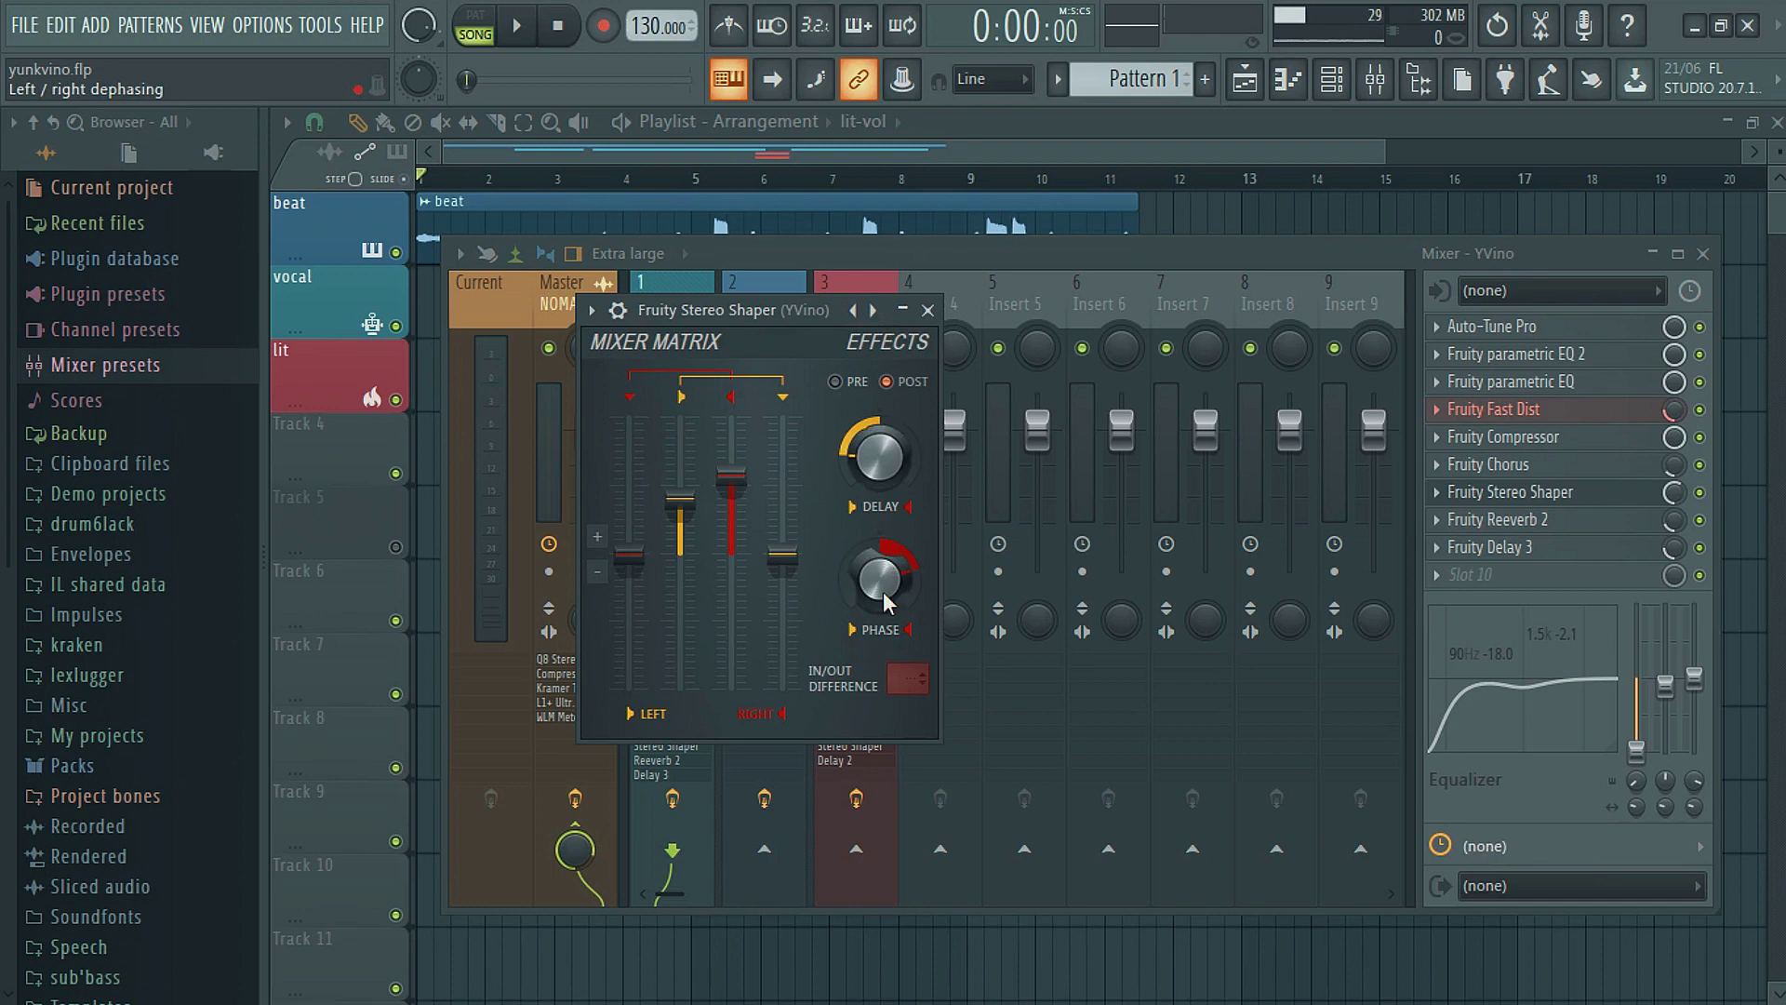
pyautogui.moveTo(888, 586); pyautogui.dragTo(891, 588)
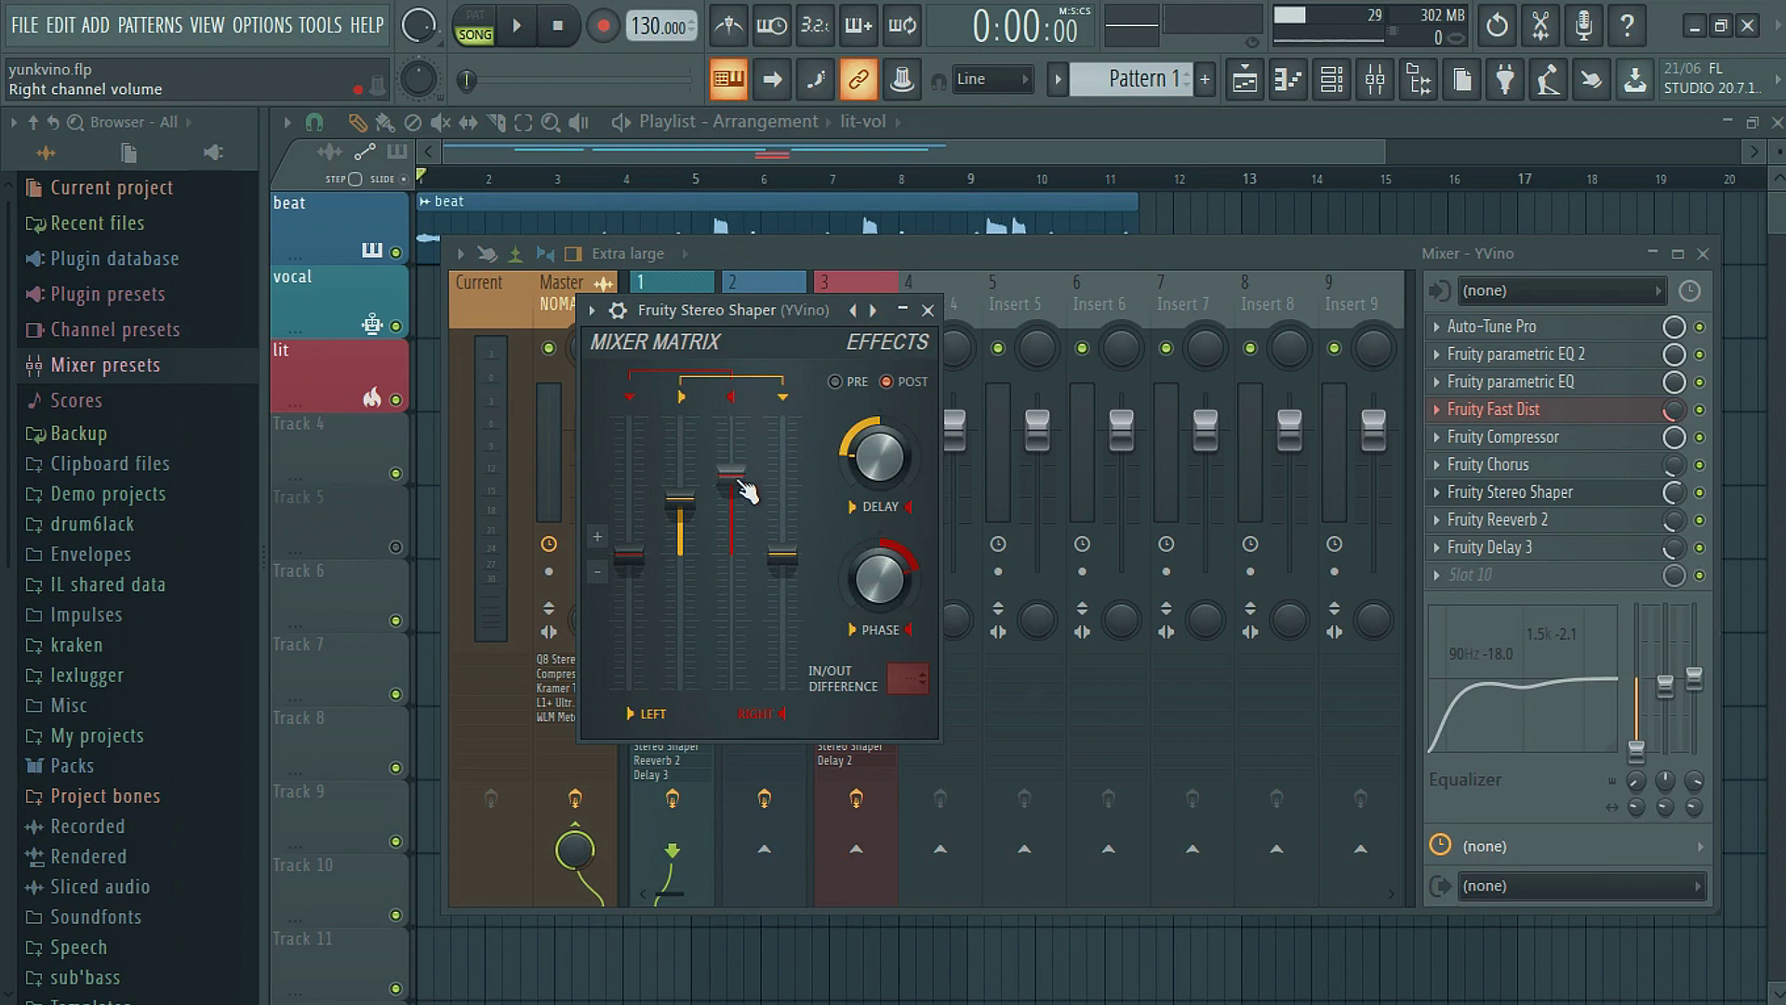
pyautogui.moveTo(739, 486); pyautogui.dragTo(738, 481)
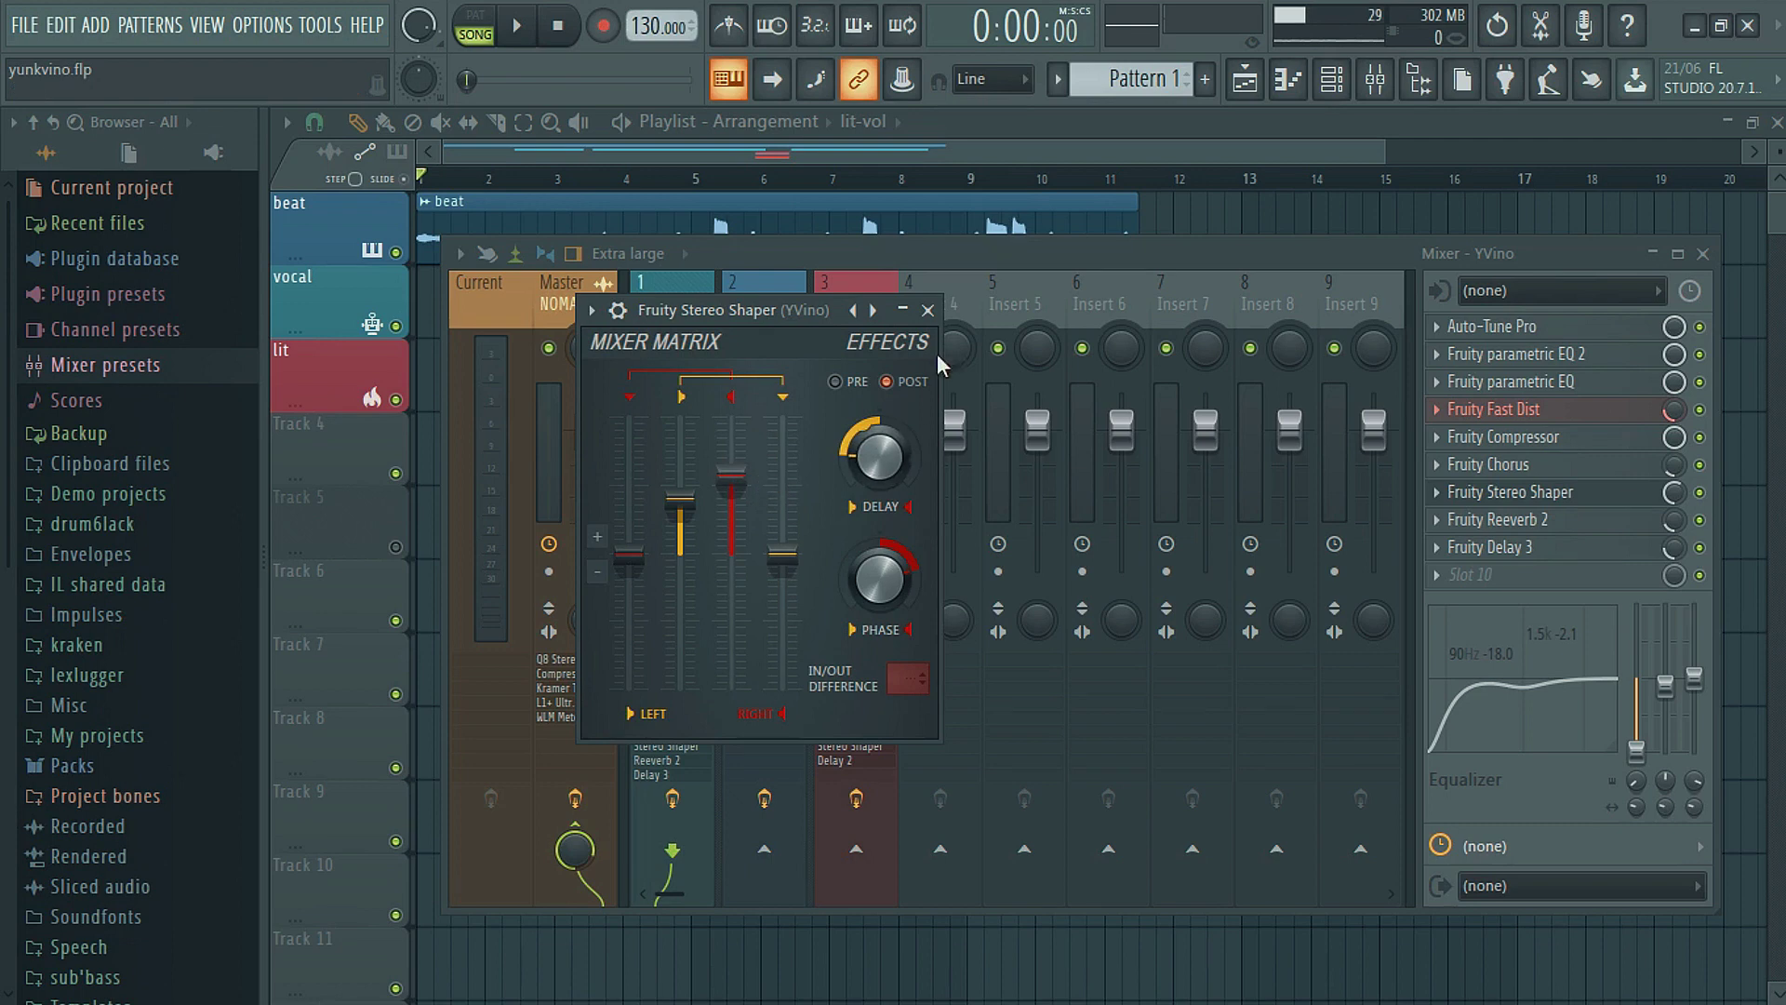
pyautogui.click(927, 309)
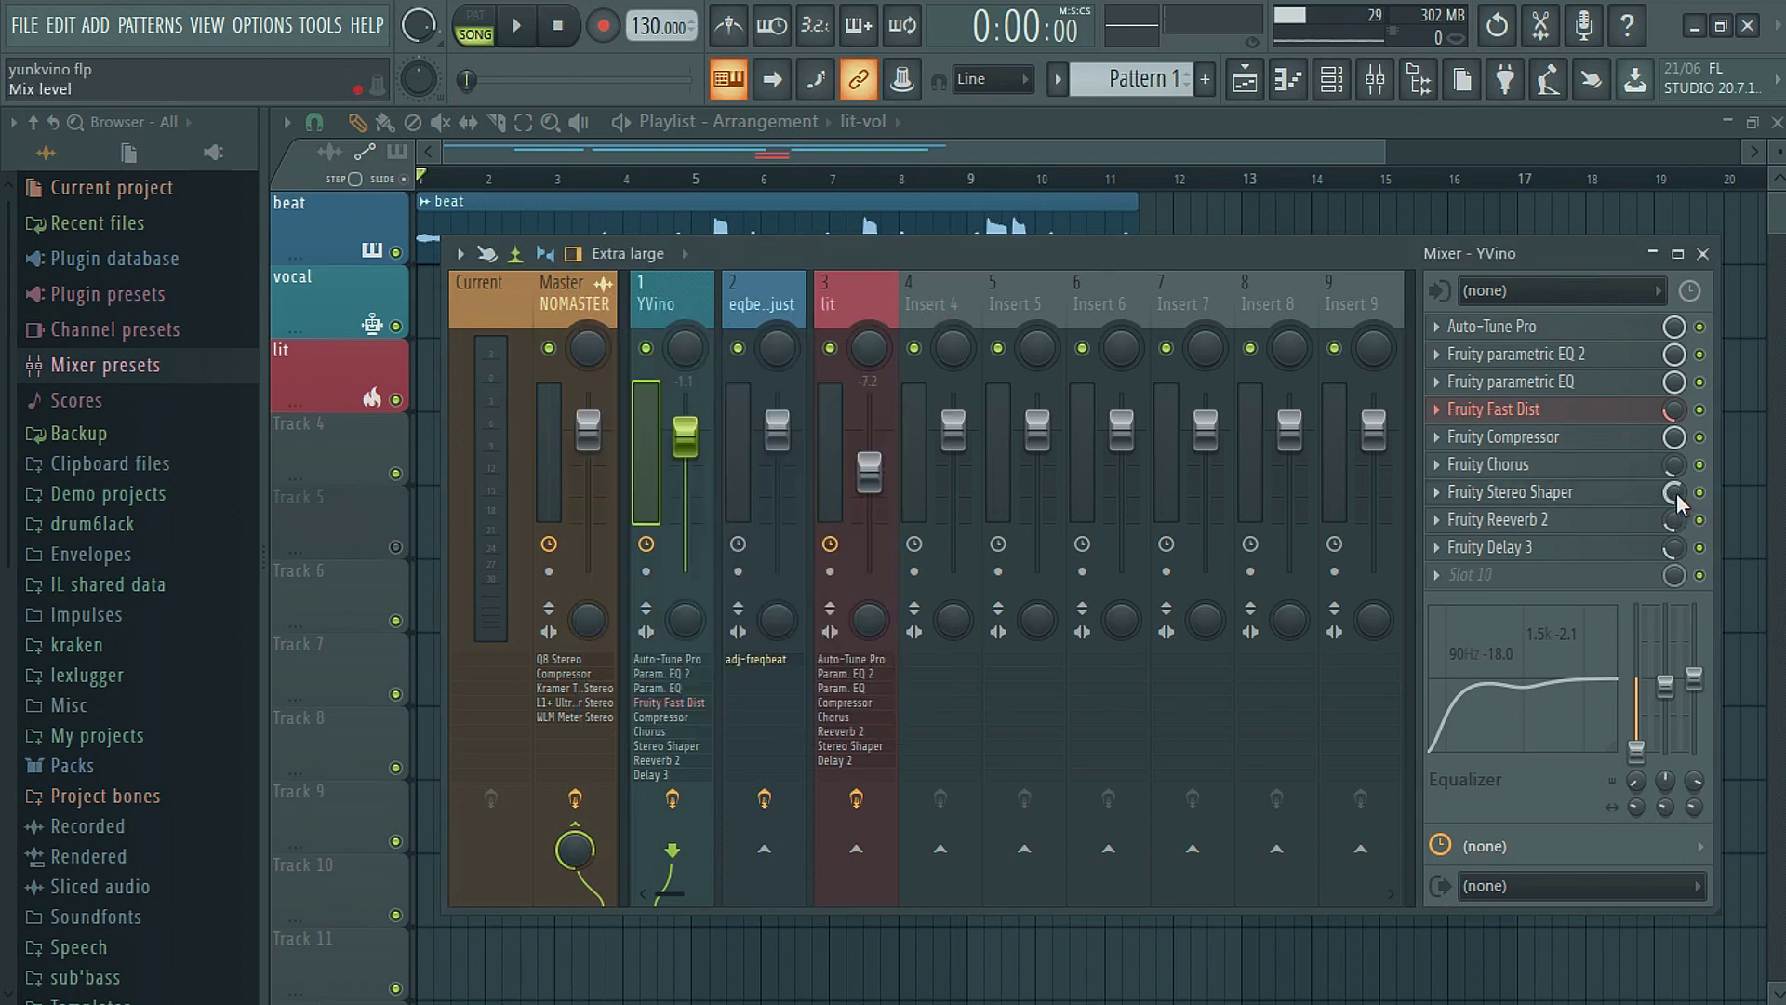
pyautogui.moveTo(1675, 495); pyautogui.dragTo(1674, 509)
# Step: Examine the YVino track's Fruity Reeverb 2 settings, and the Fruity Delay 3 settings with its preset list
pyautogui.click(1549, 521)
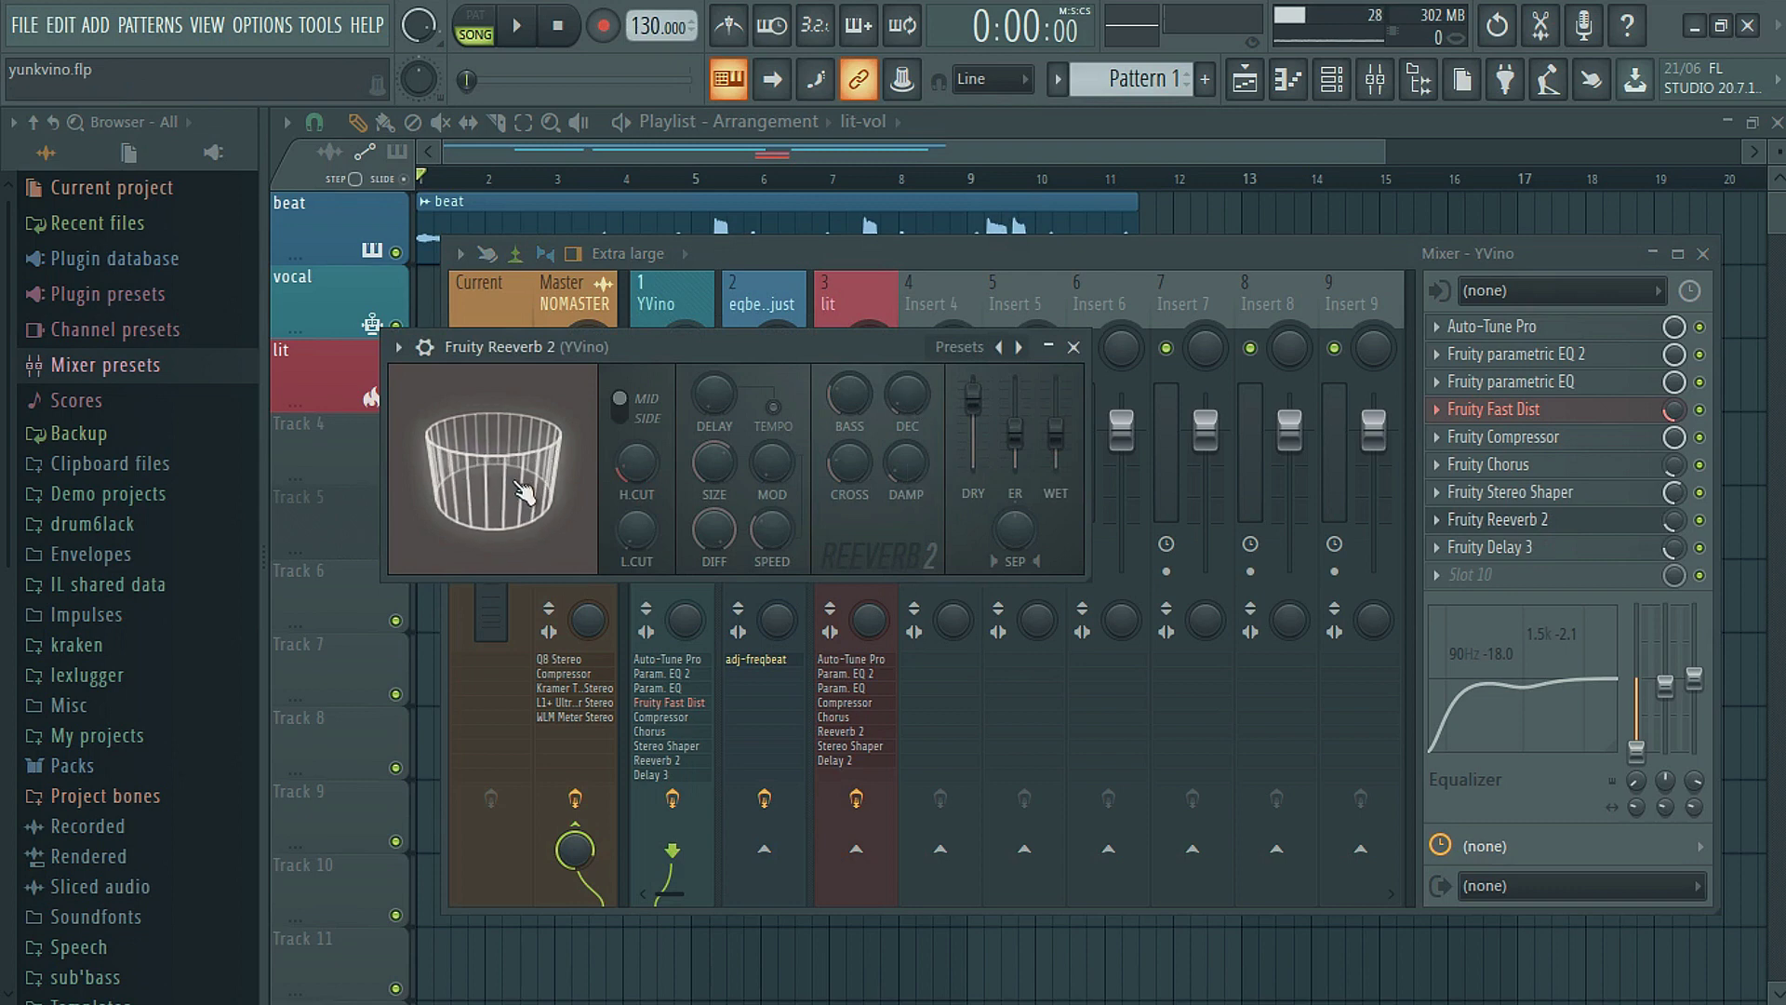
pyautogui.click(1073, 346)
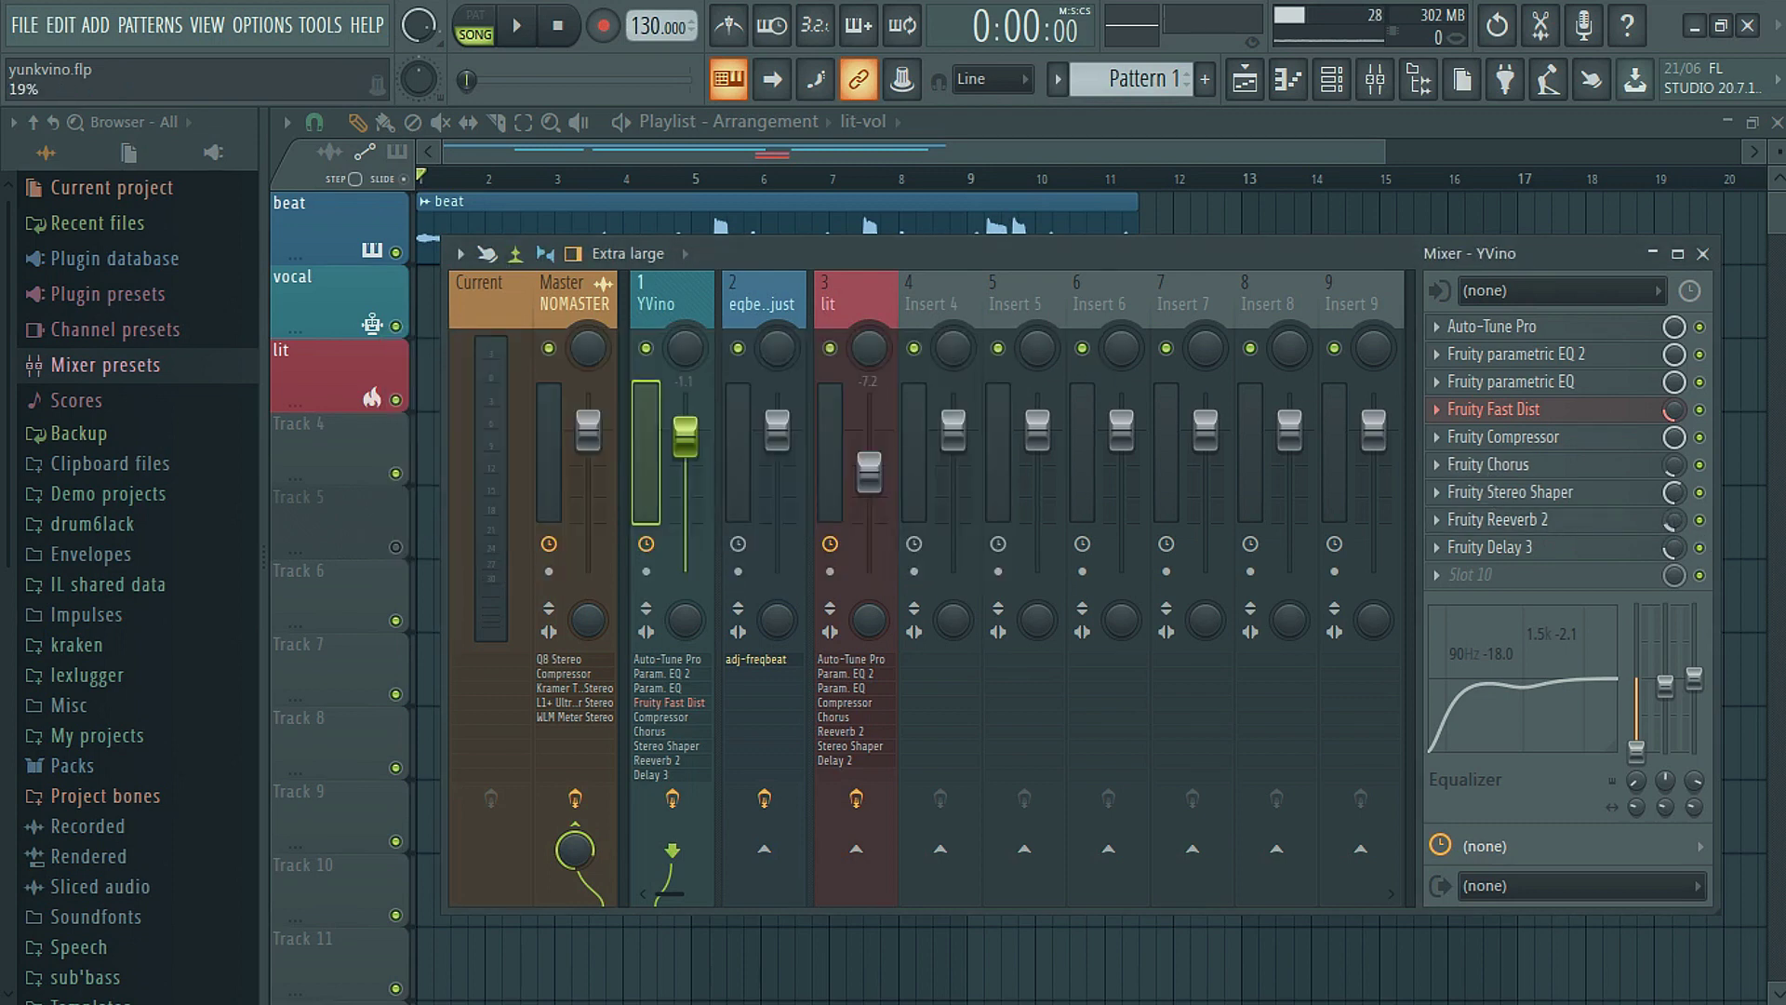
pyautogui.click(1567, 551)
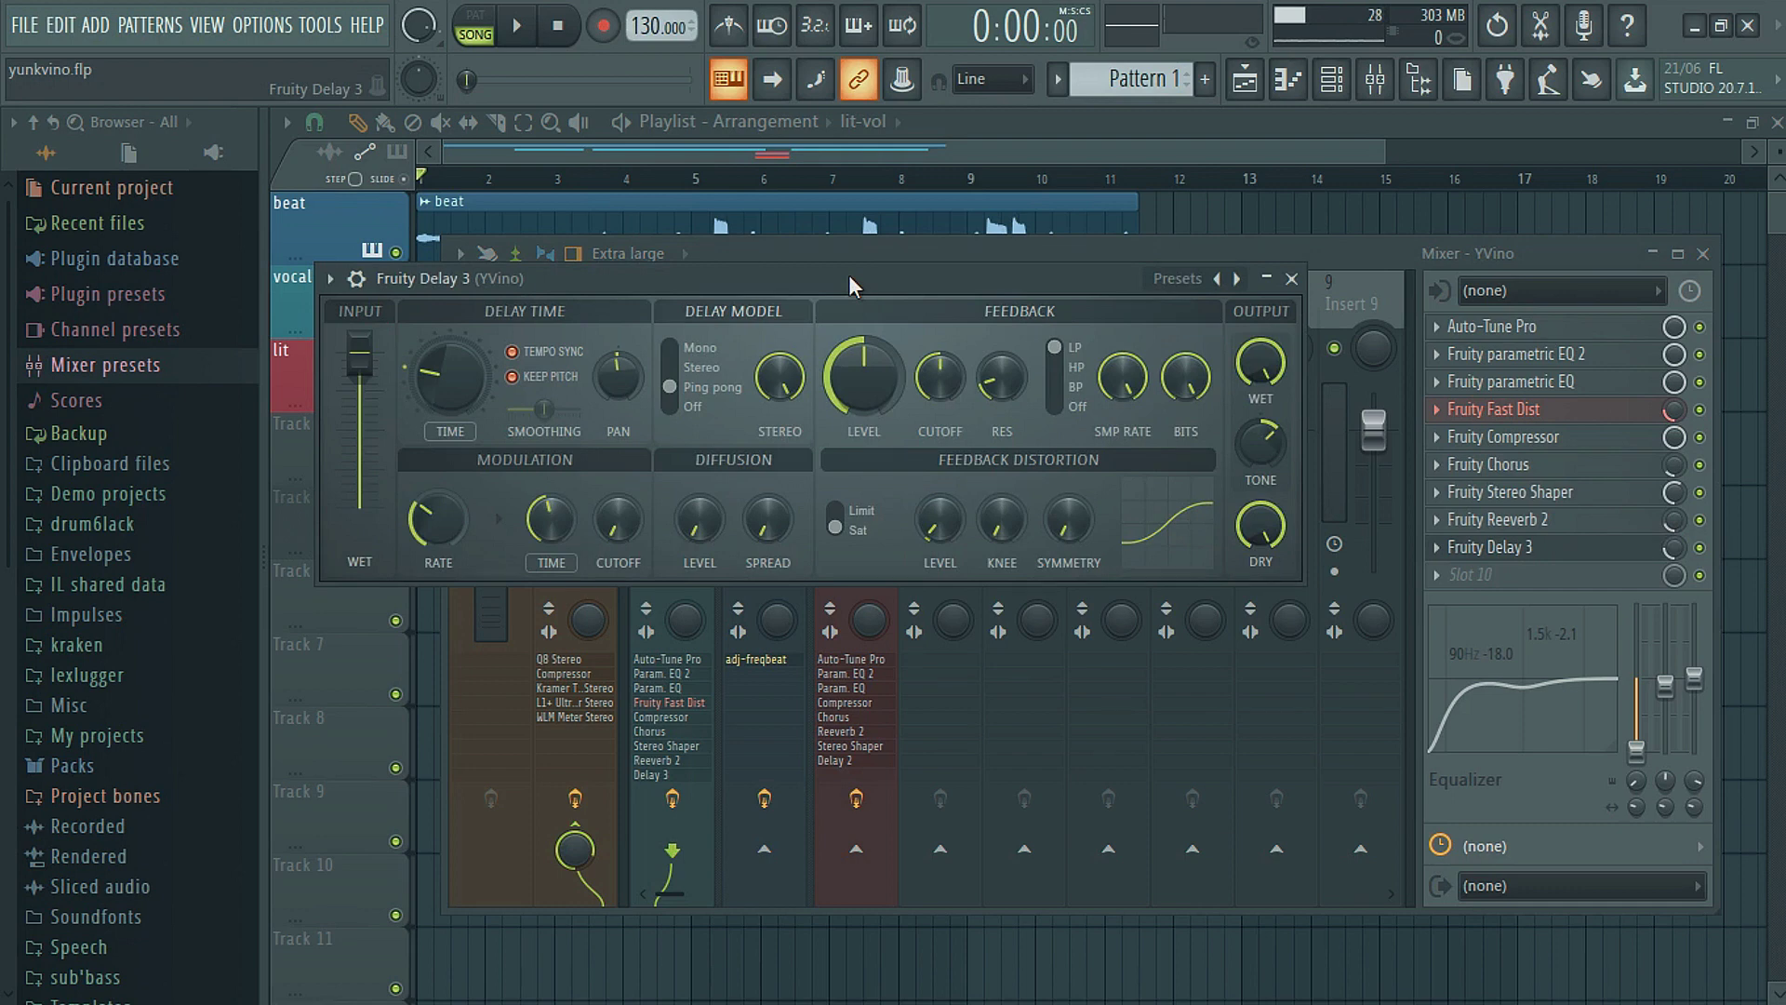
pyautogui.rightClick(1238, 278)
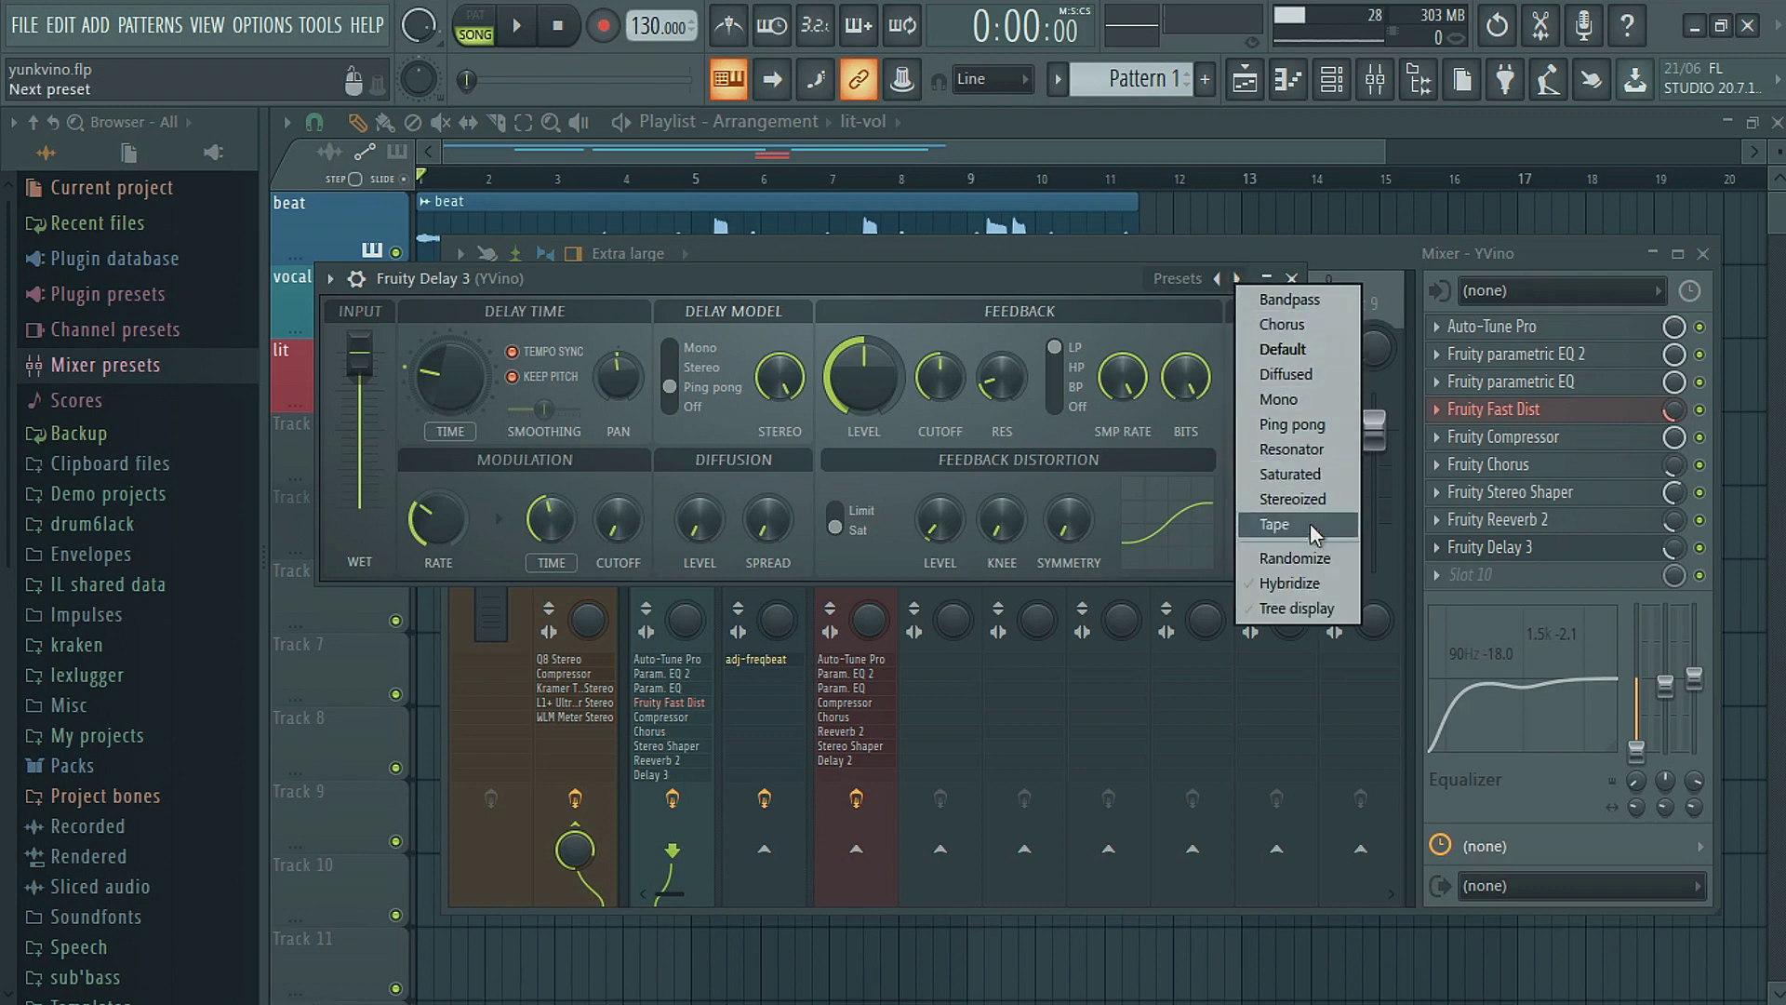
pyautogui.click(867, 277)
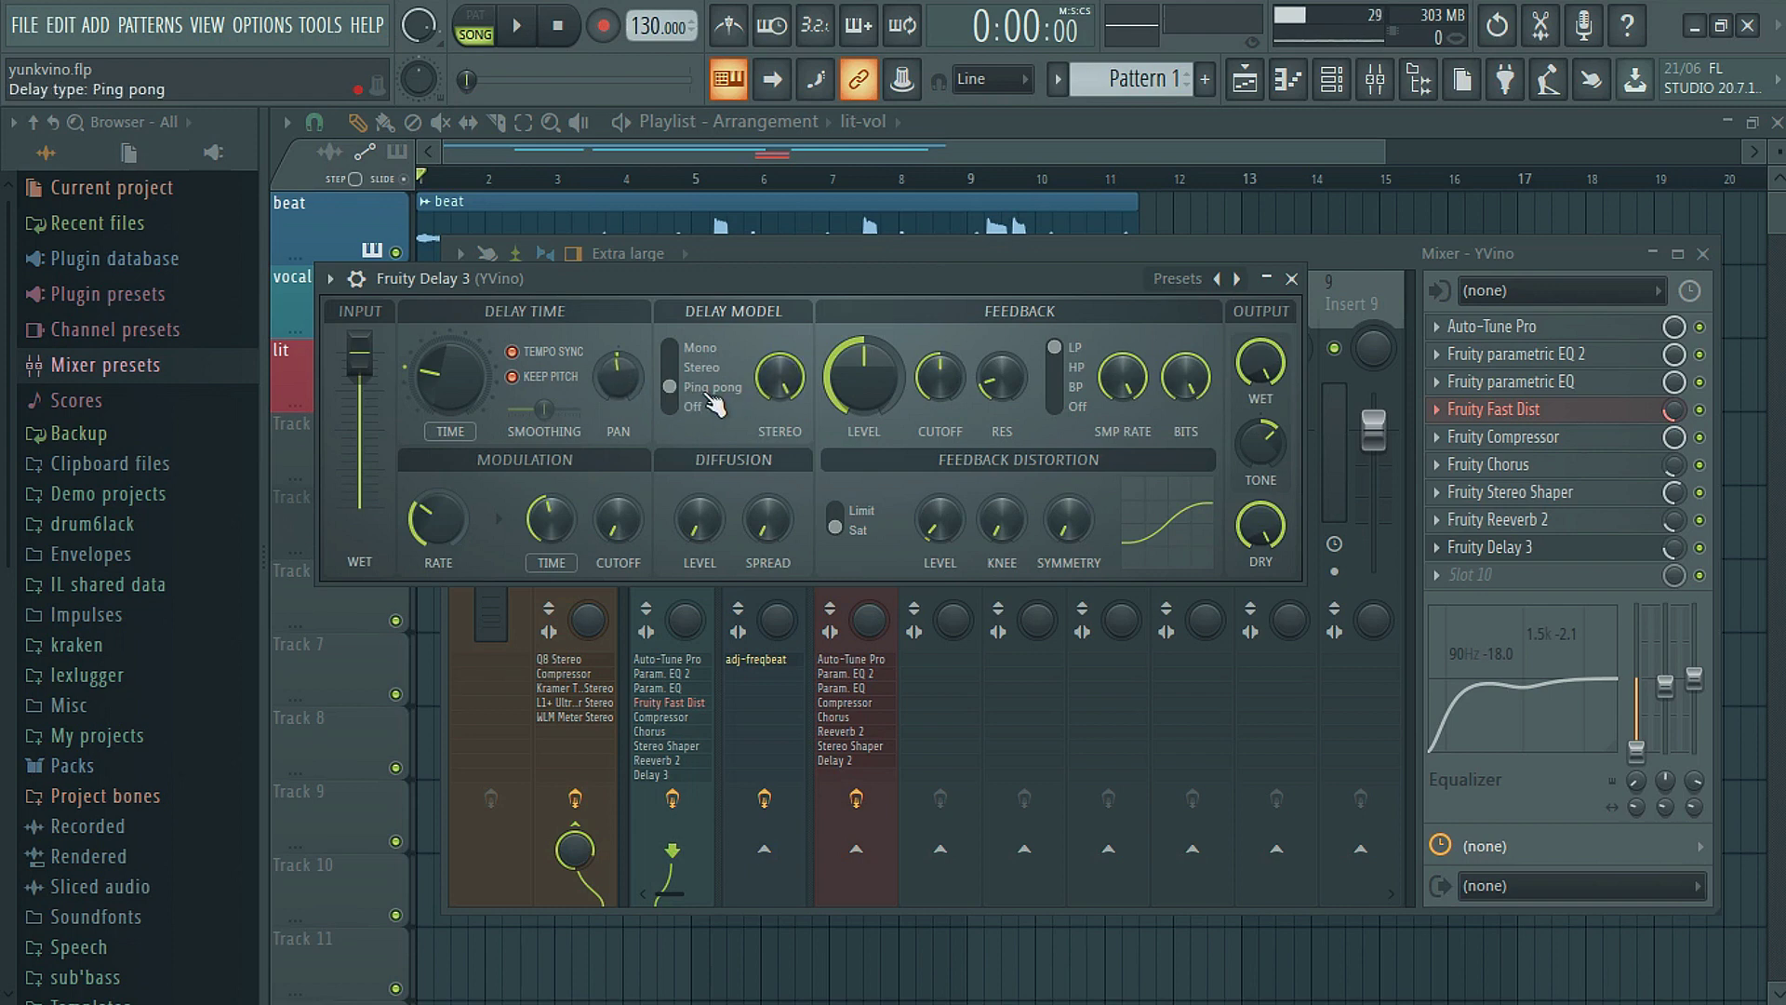
pyautogui.click(1292, 278)
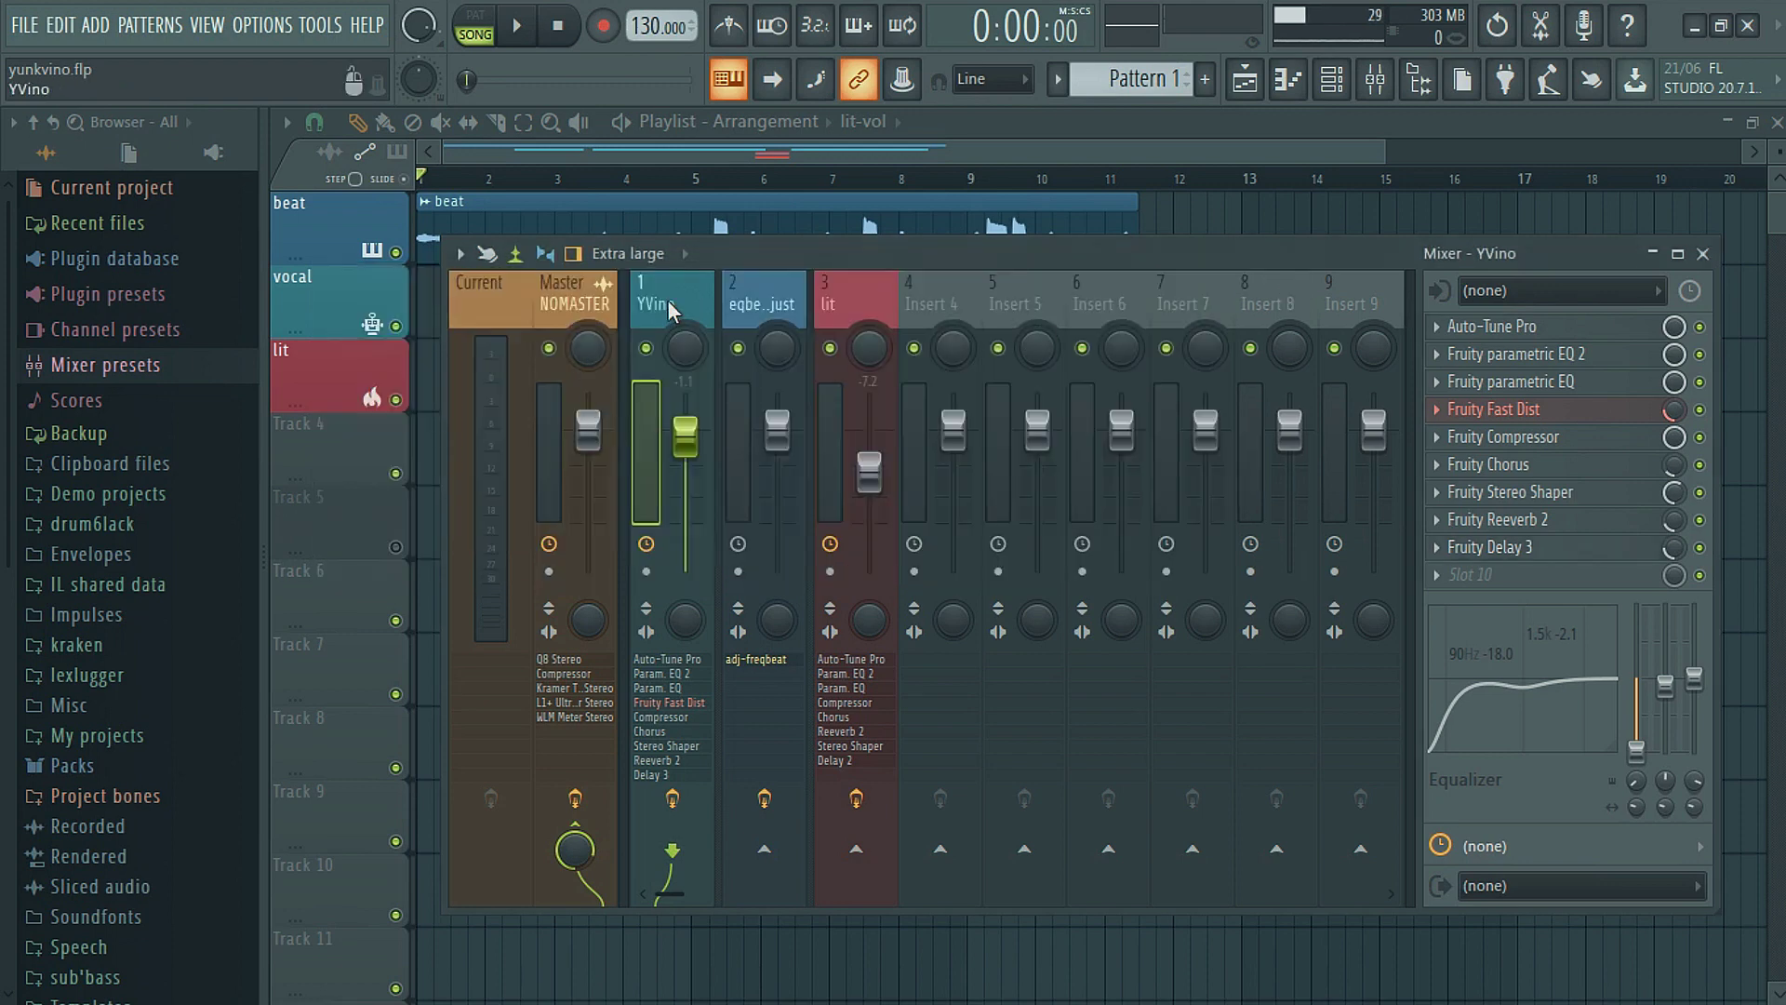
# Step: Select the lit mixer track and play the arrangement from just before bar 5 to hear its clip
pyautogui.click(858, 294)
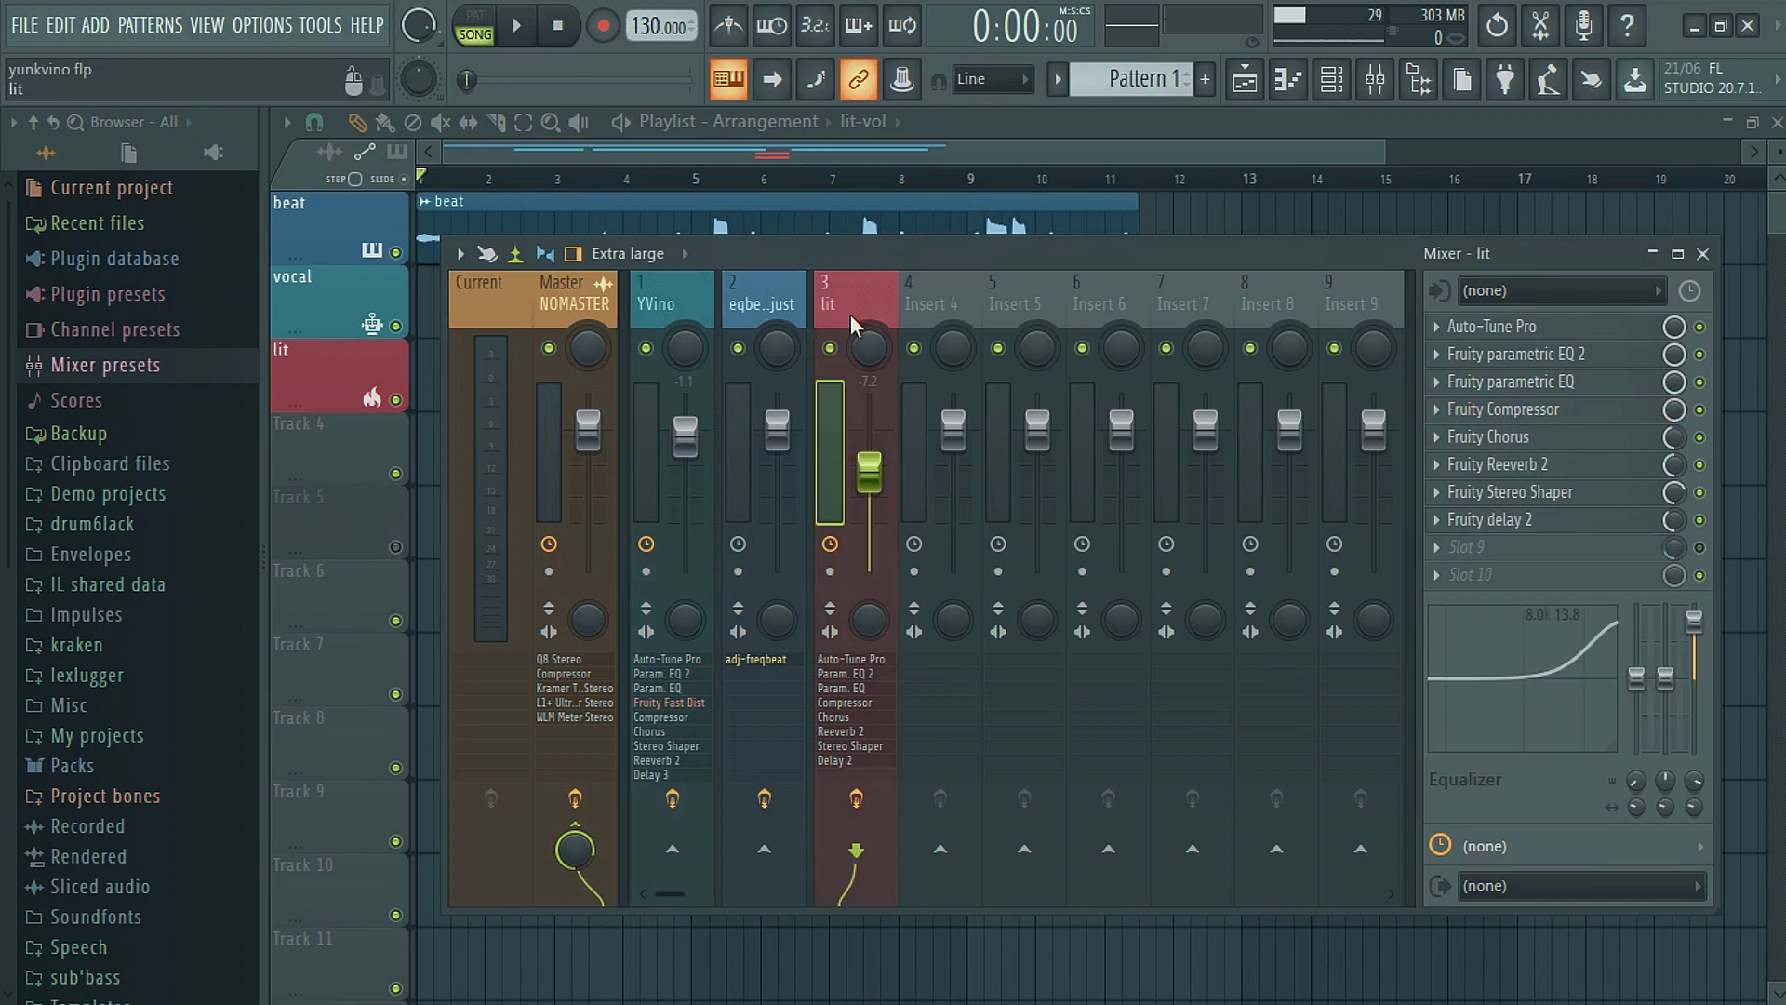
pyautogui.press('F9')
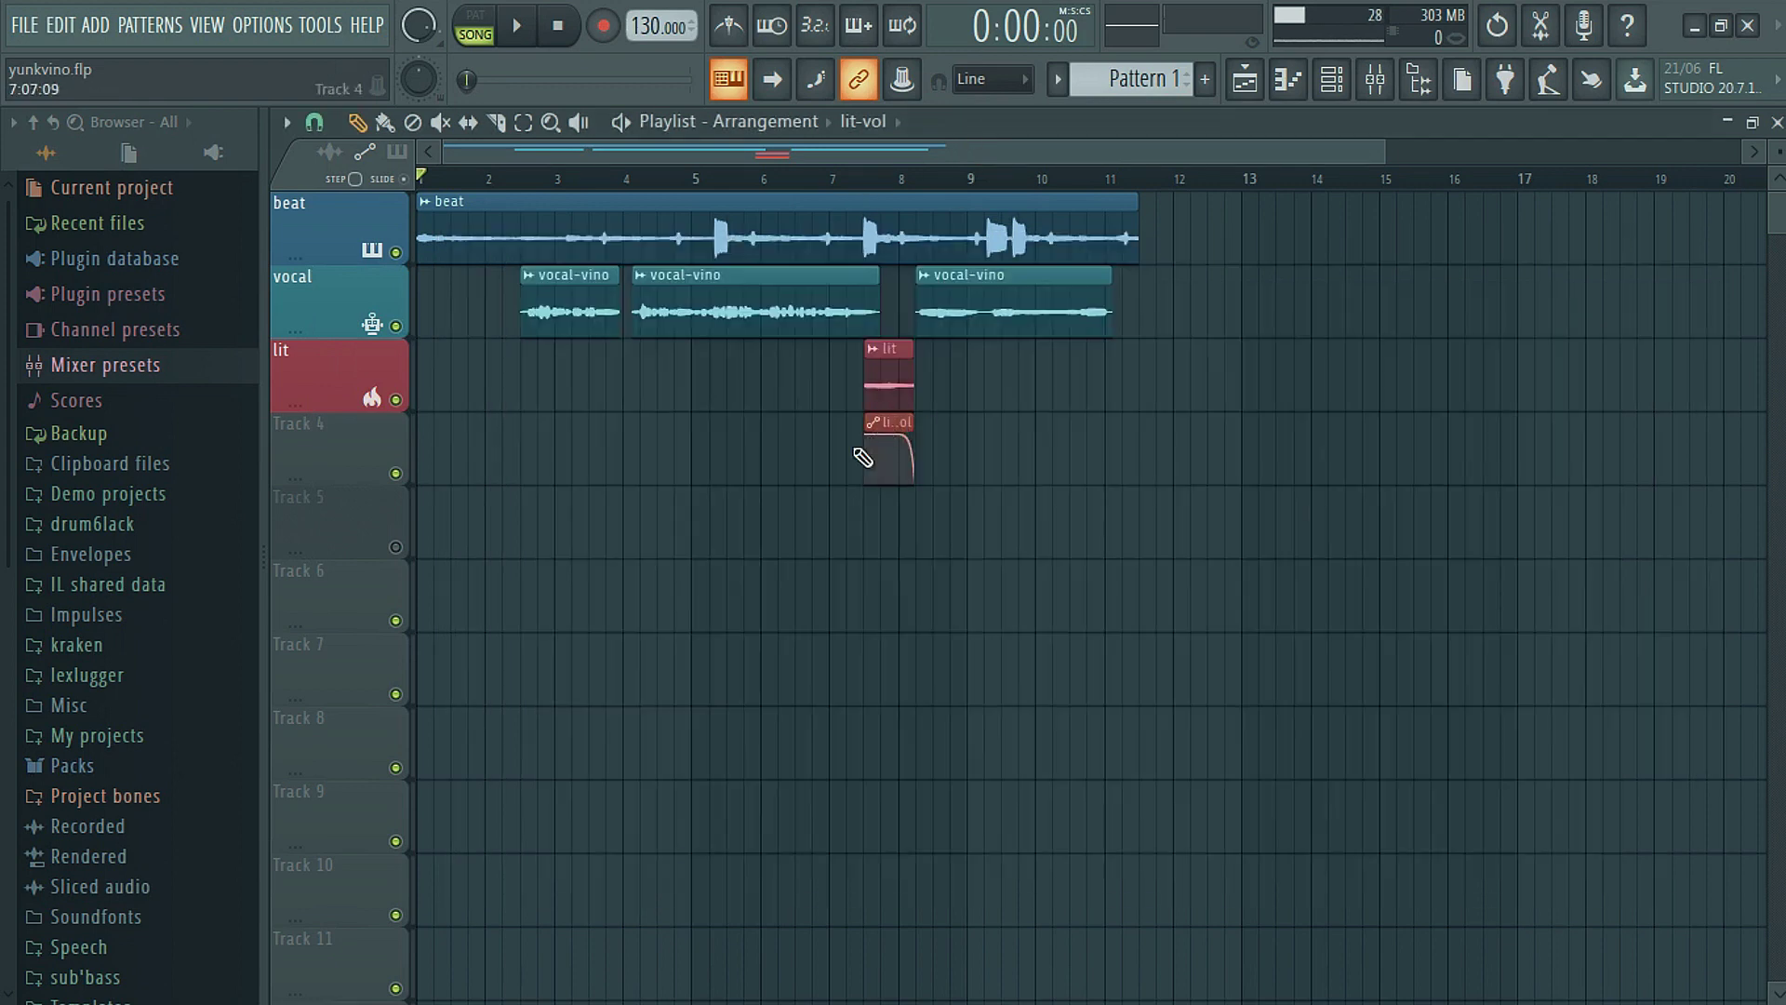
pyautogui.scroll(4, 868, 445)
pyautogui.click(666, 179)
pyautogui.press('space')
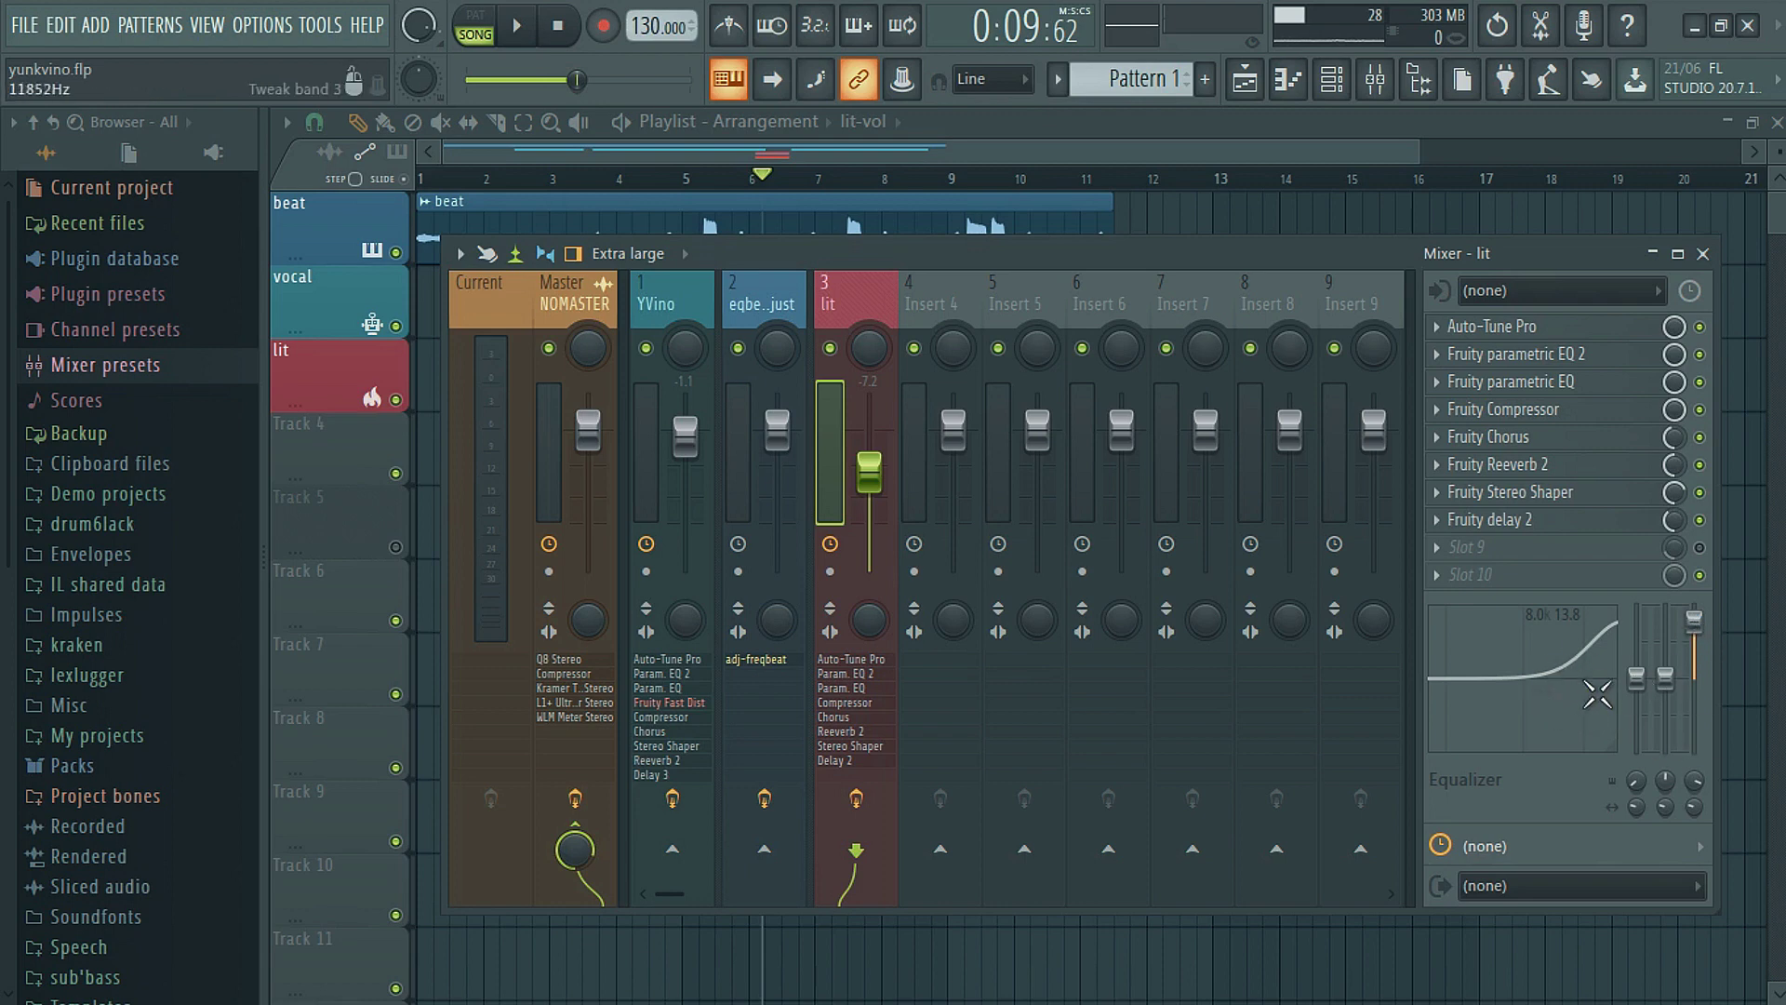
# Step: Examine the band settings of Fruity parametric EQ 2 and Fruity parametric EQ on the lit track
pyautogui.click(1552, 361)
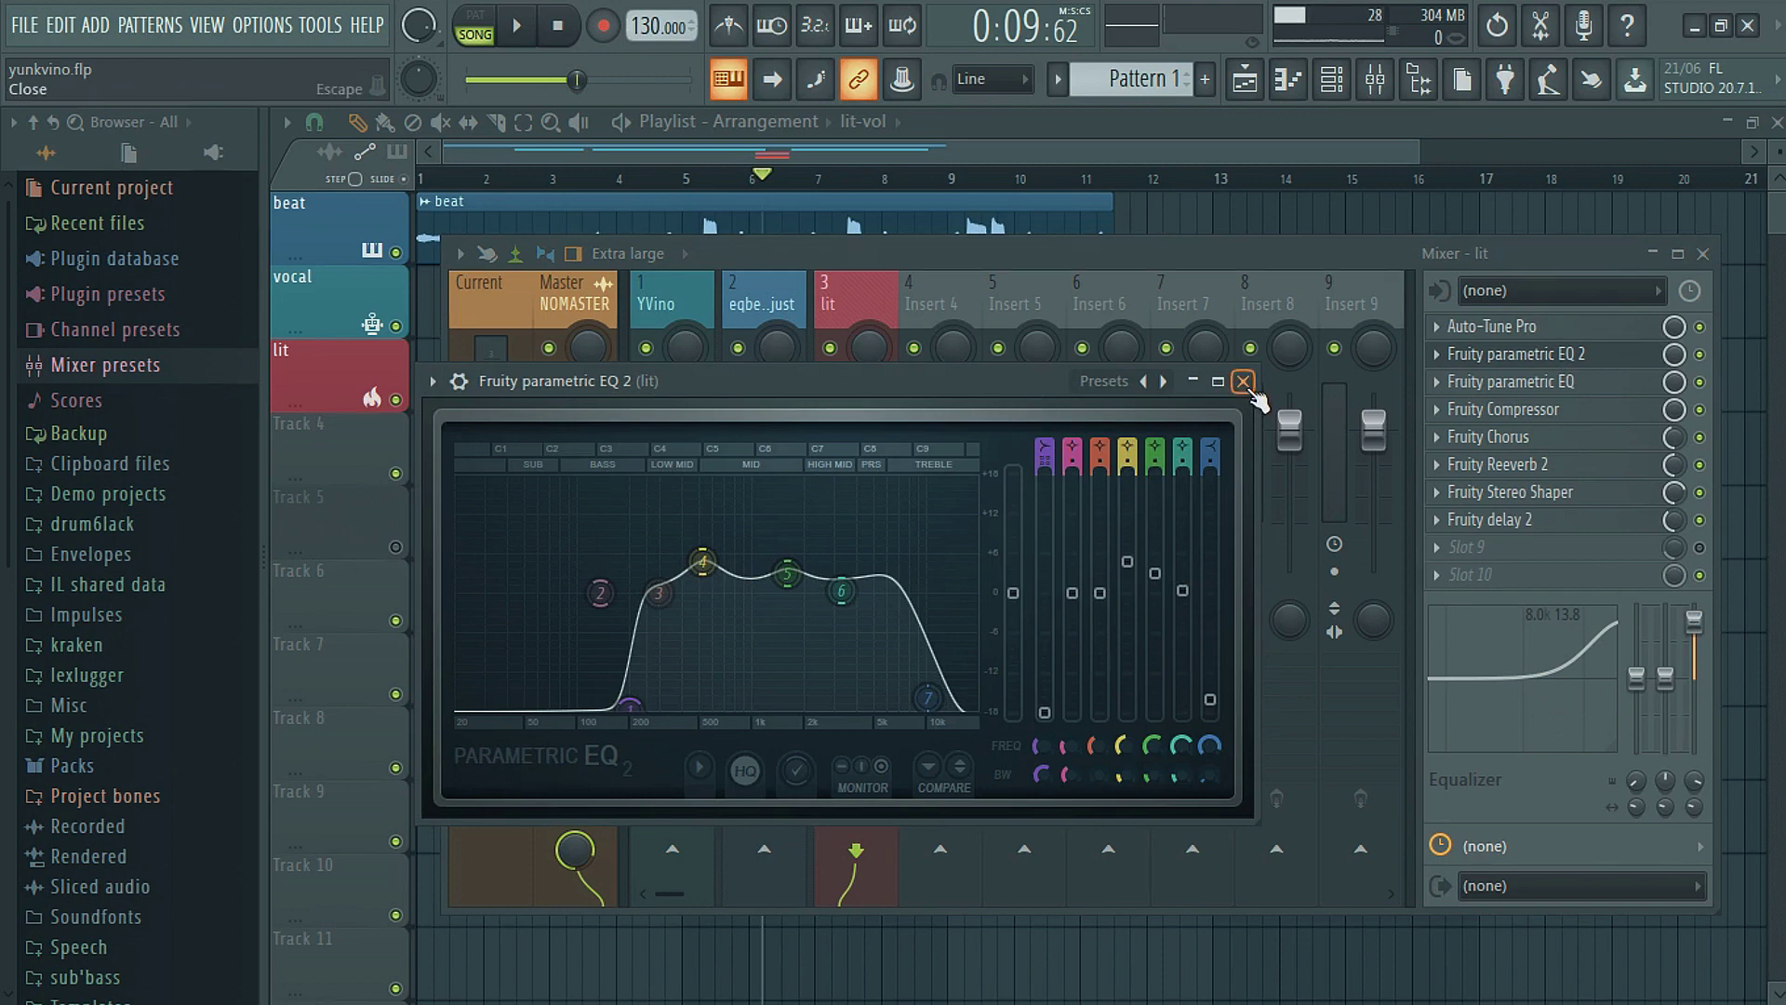
pyautogui.click(1242, 382)
pyautogui.click(1526, 381)
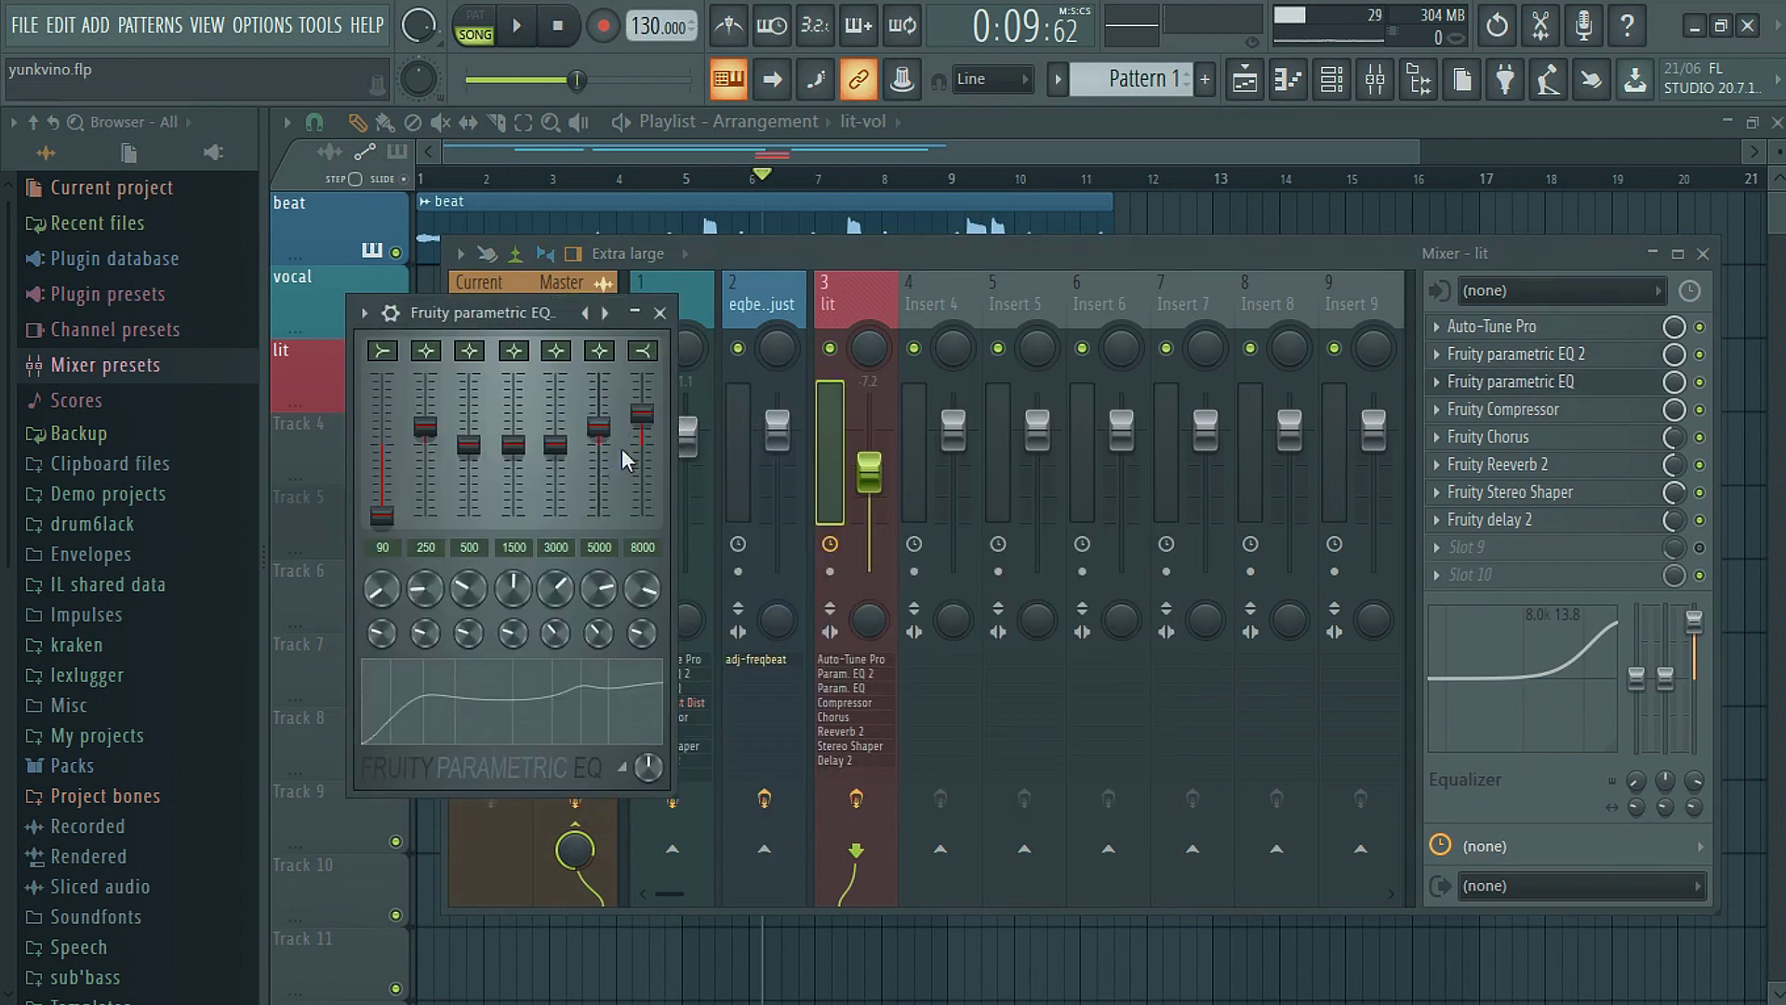
pyautogui.click(661, 314)
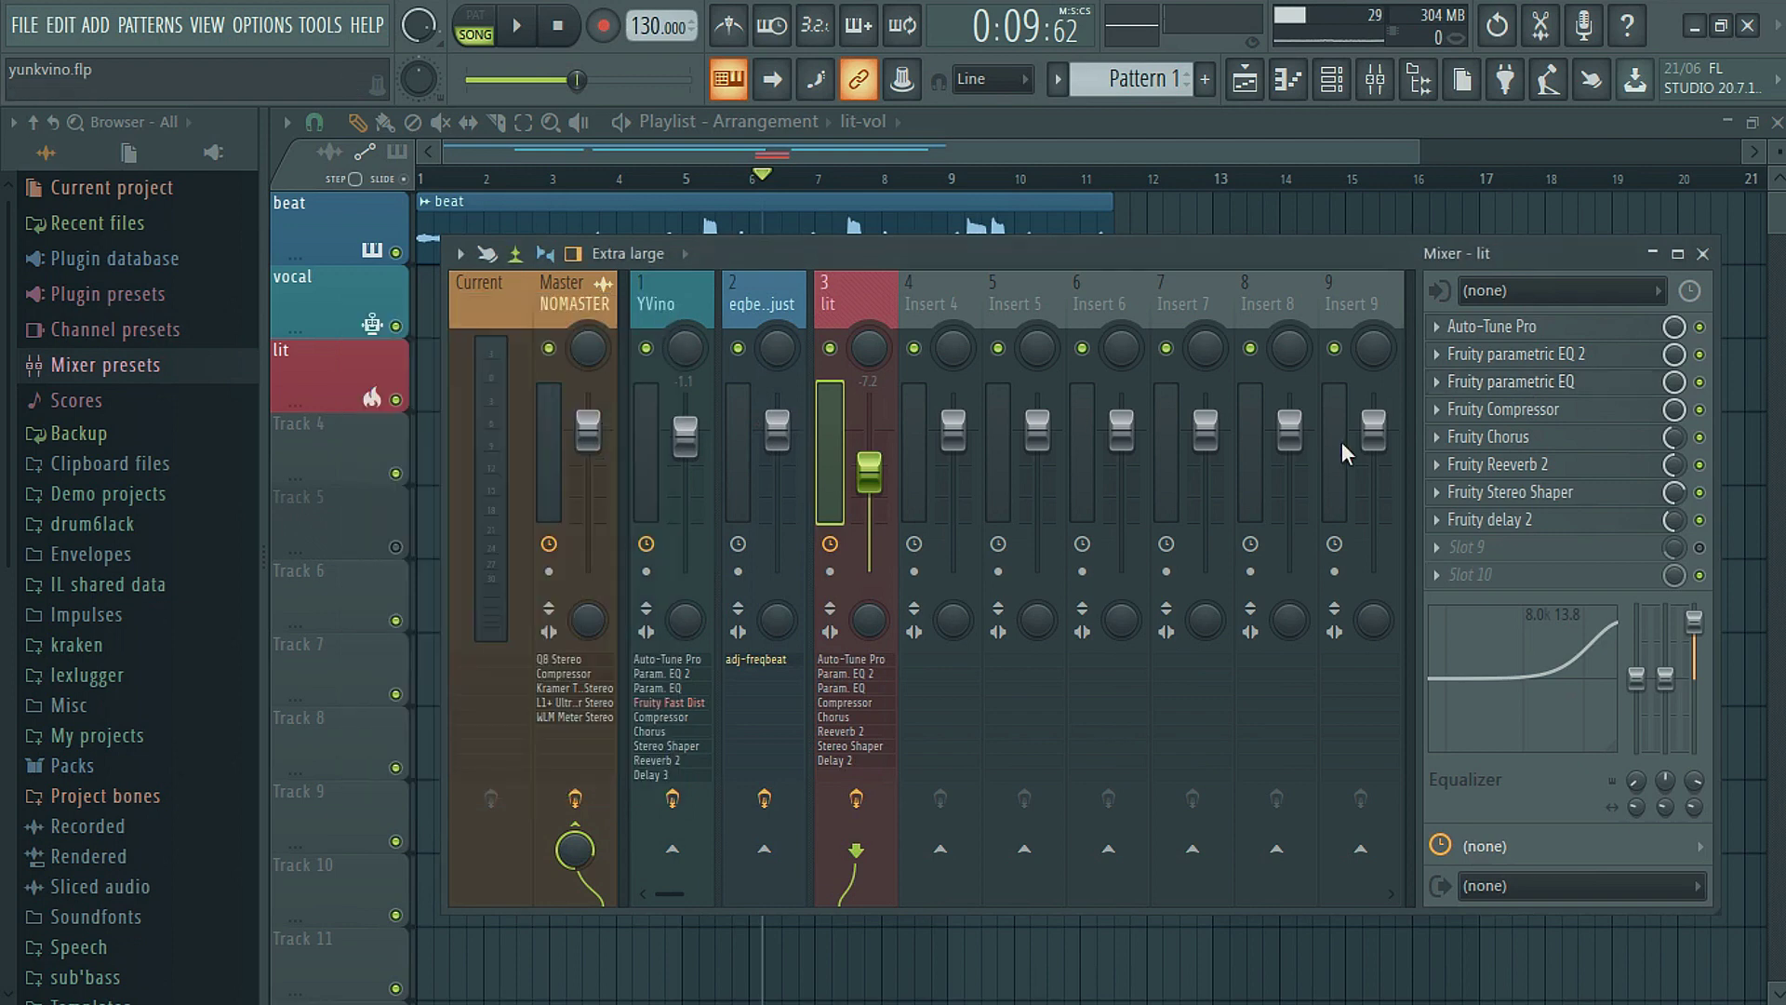
# Step: Examine the lit track's Fruity Chorus settings and its Fruity Reeverb 2 settings
pyautogui.click(1573, 436)
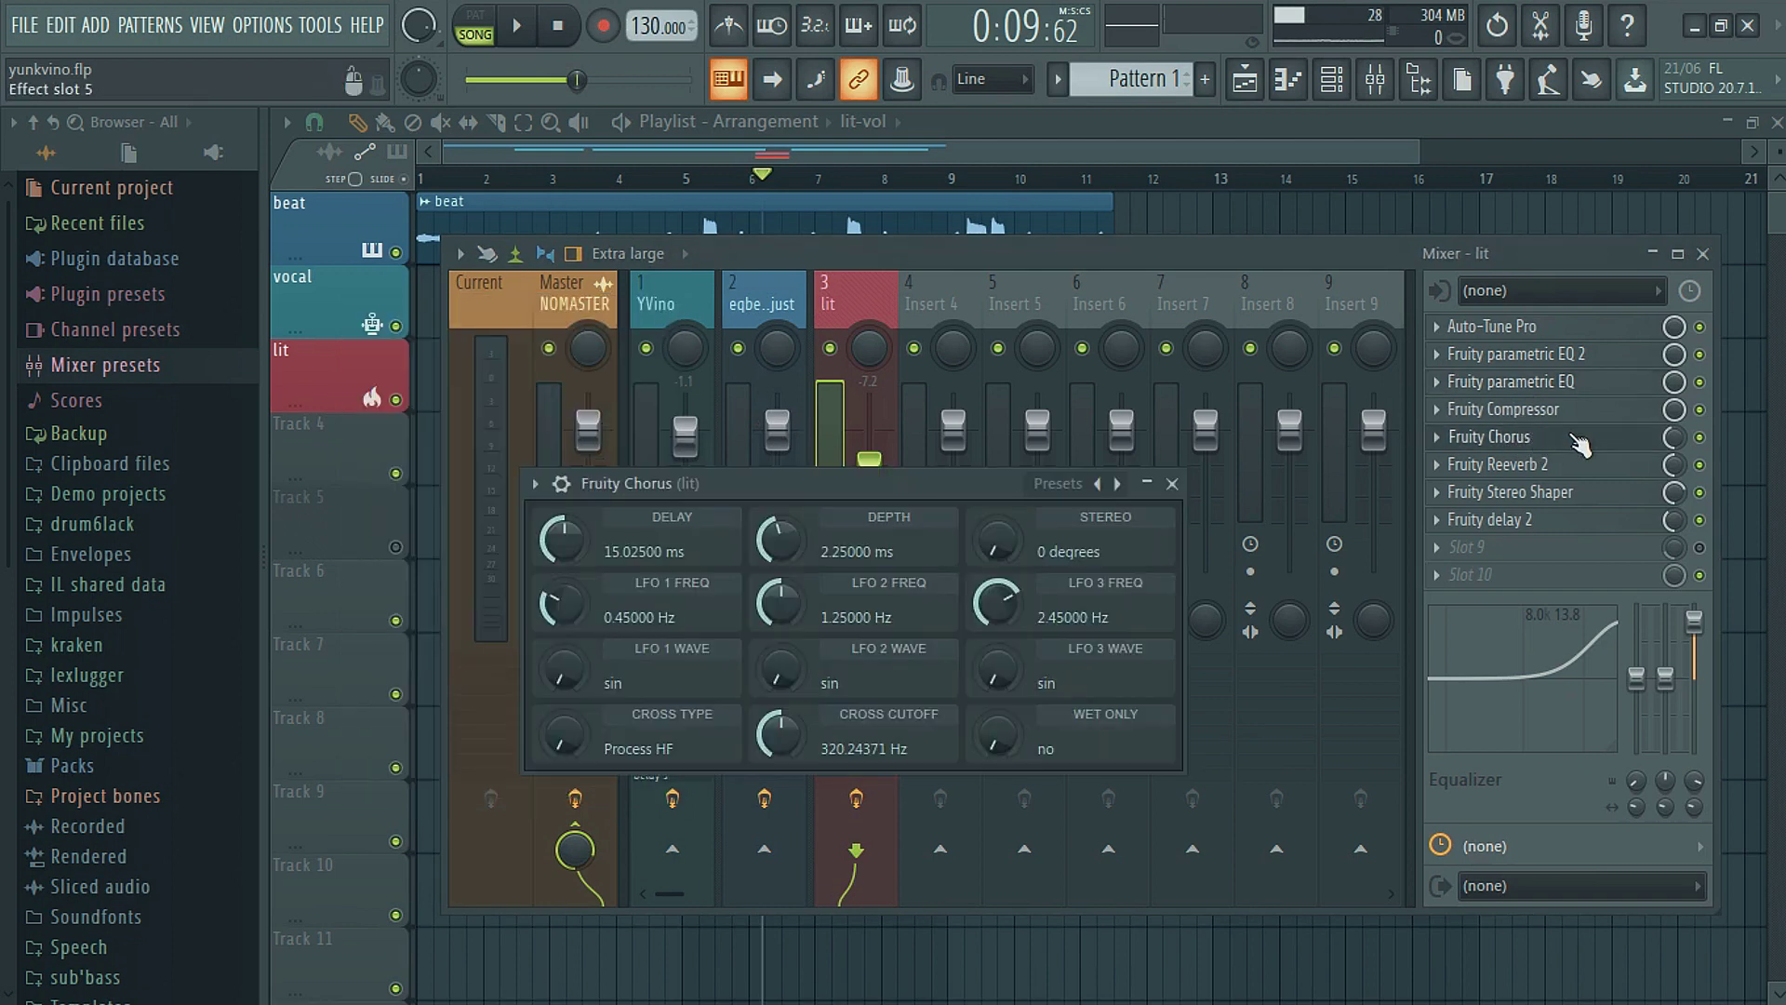
pyautogui.click(1171, 483)
pyautogui.click(1488, 464)
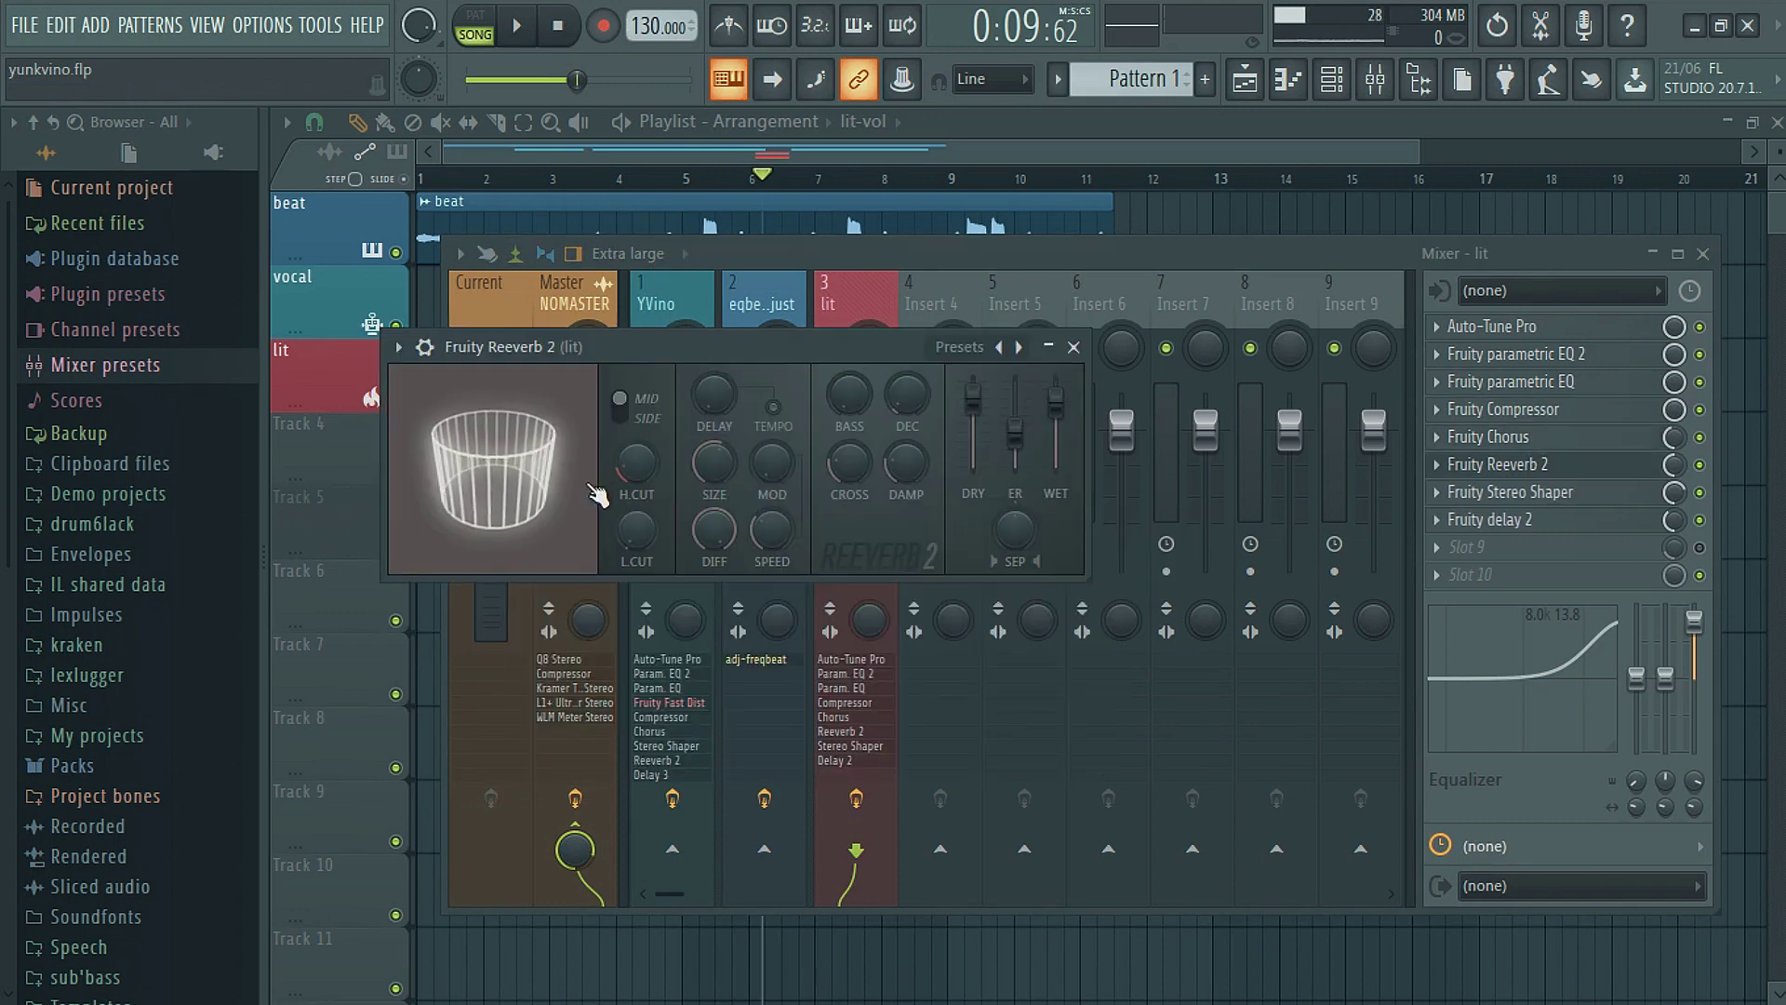
pyautogui.click(1074, 347)
# Step: Check the lit track's Fruity Stereo Shaper, including its left channel volume
pyautogui.click(1537, 493)
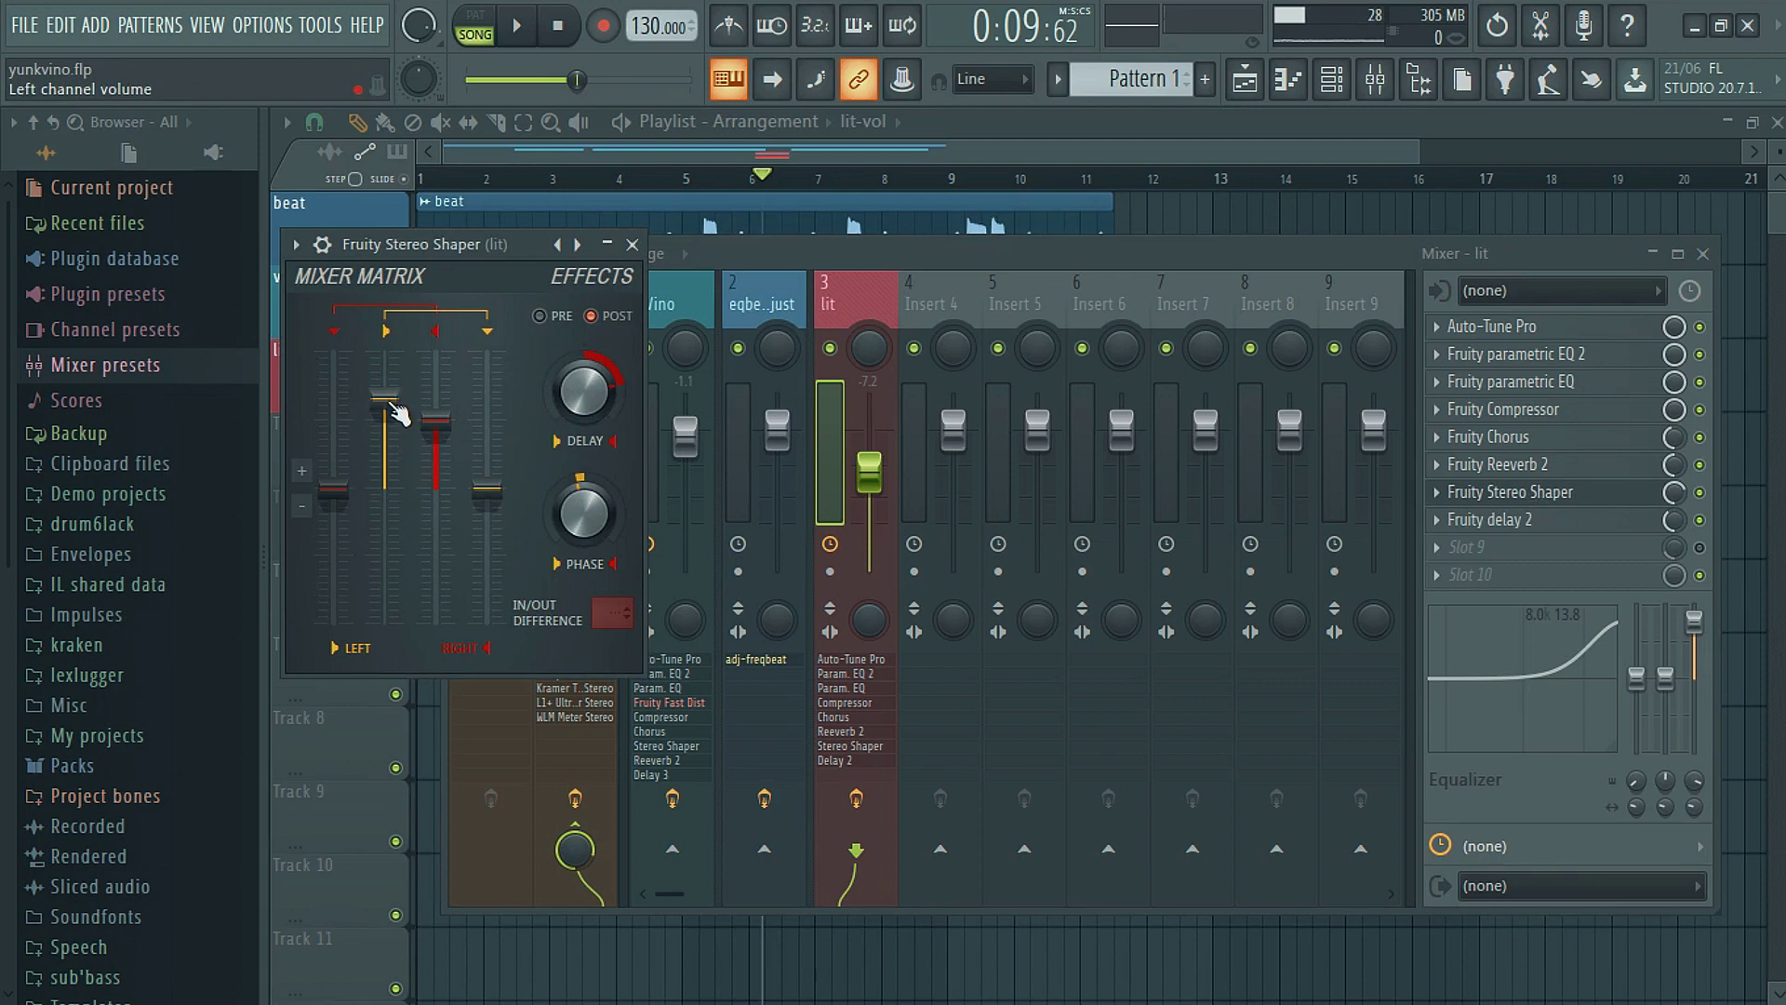
pyautogui.moveTo(385, 400); pyautogui.dragTo(386, 402)
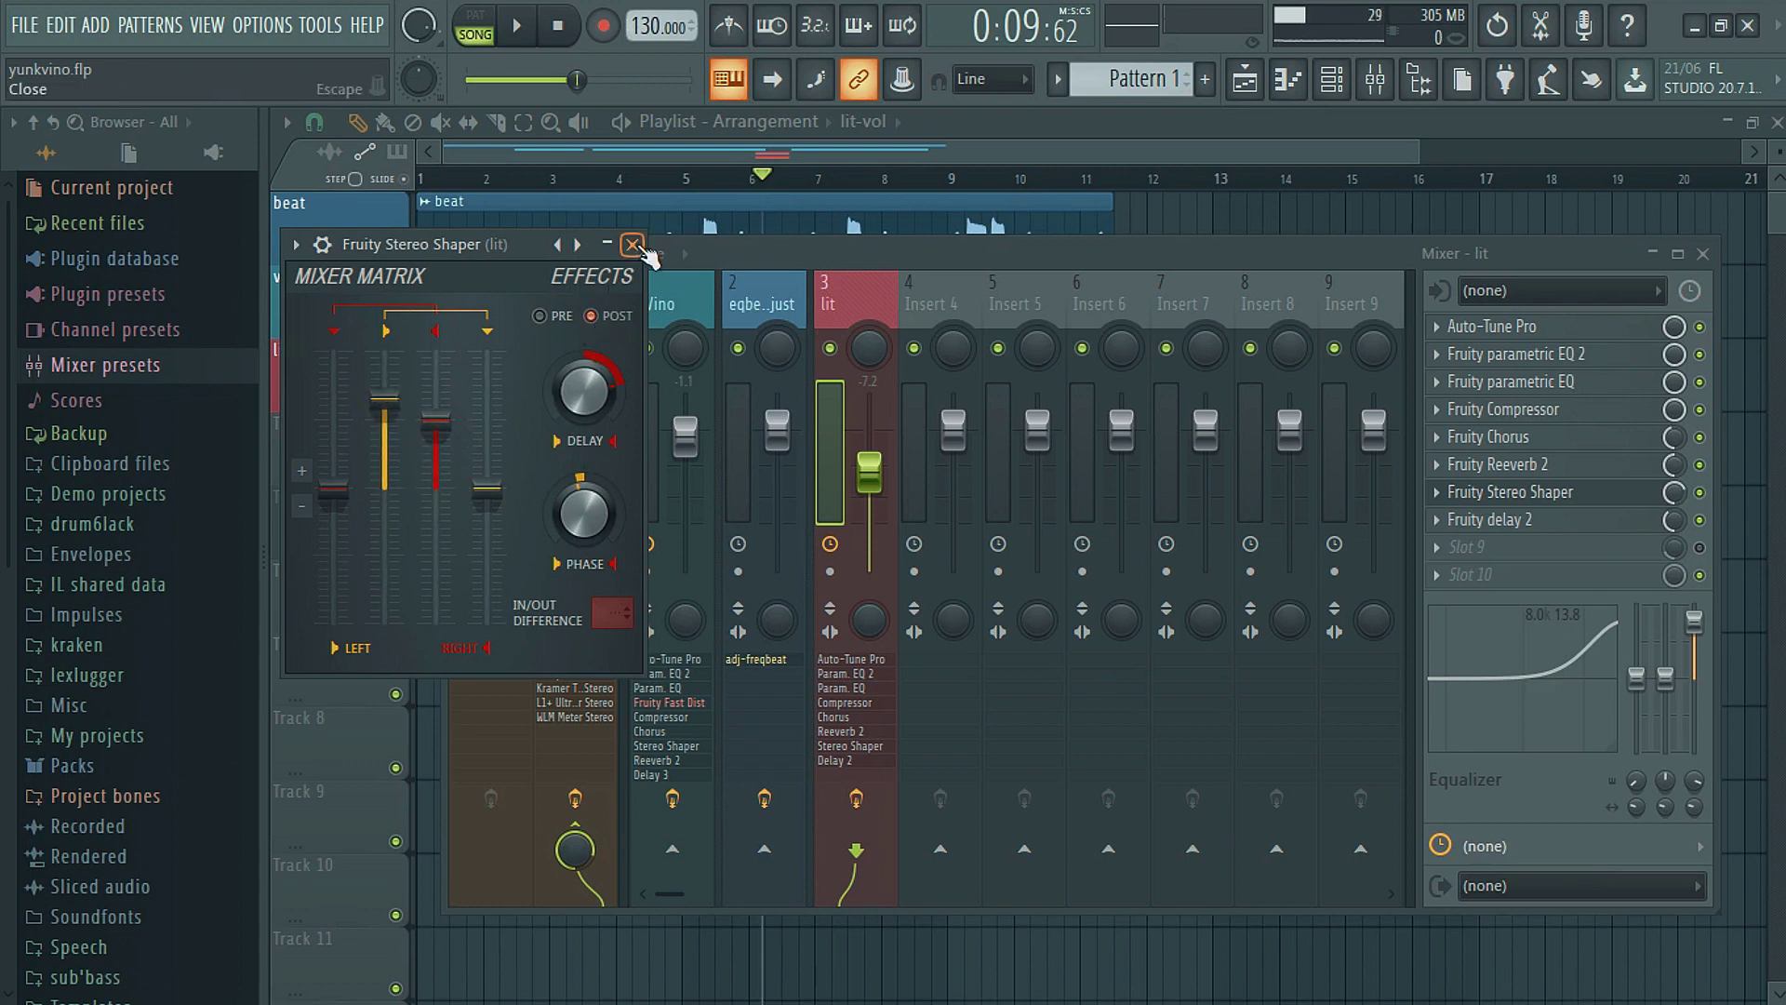
pyautogui.click(632, 244)
# Step: Examine the lit track's Fruity delay 2 settings and the step presets available for its delay time
pyautogui.click(1530, 519)
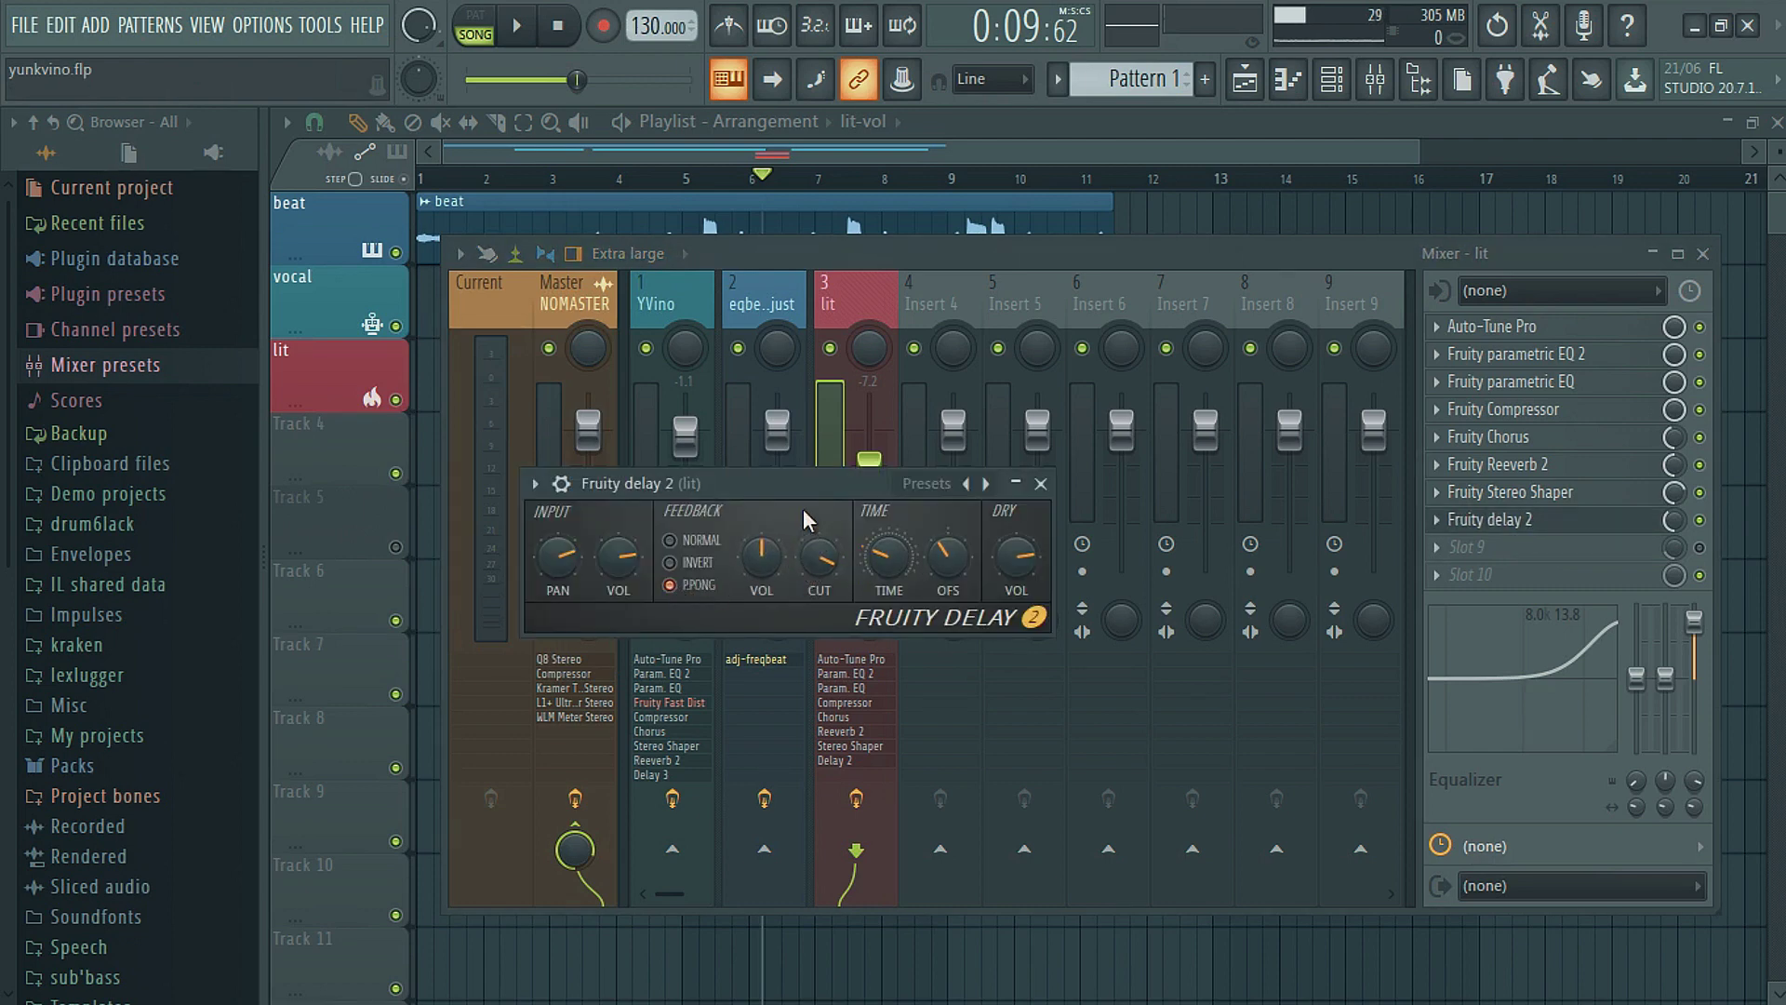
pyautogui.rightClick(904, 558)
pyautogui.moveTo(995, 596)
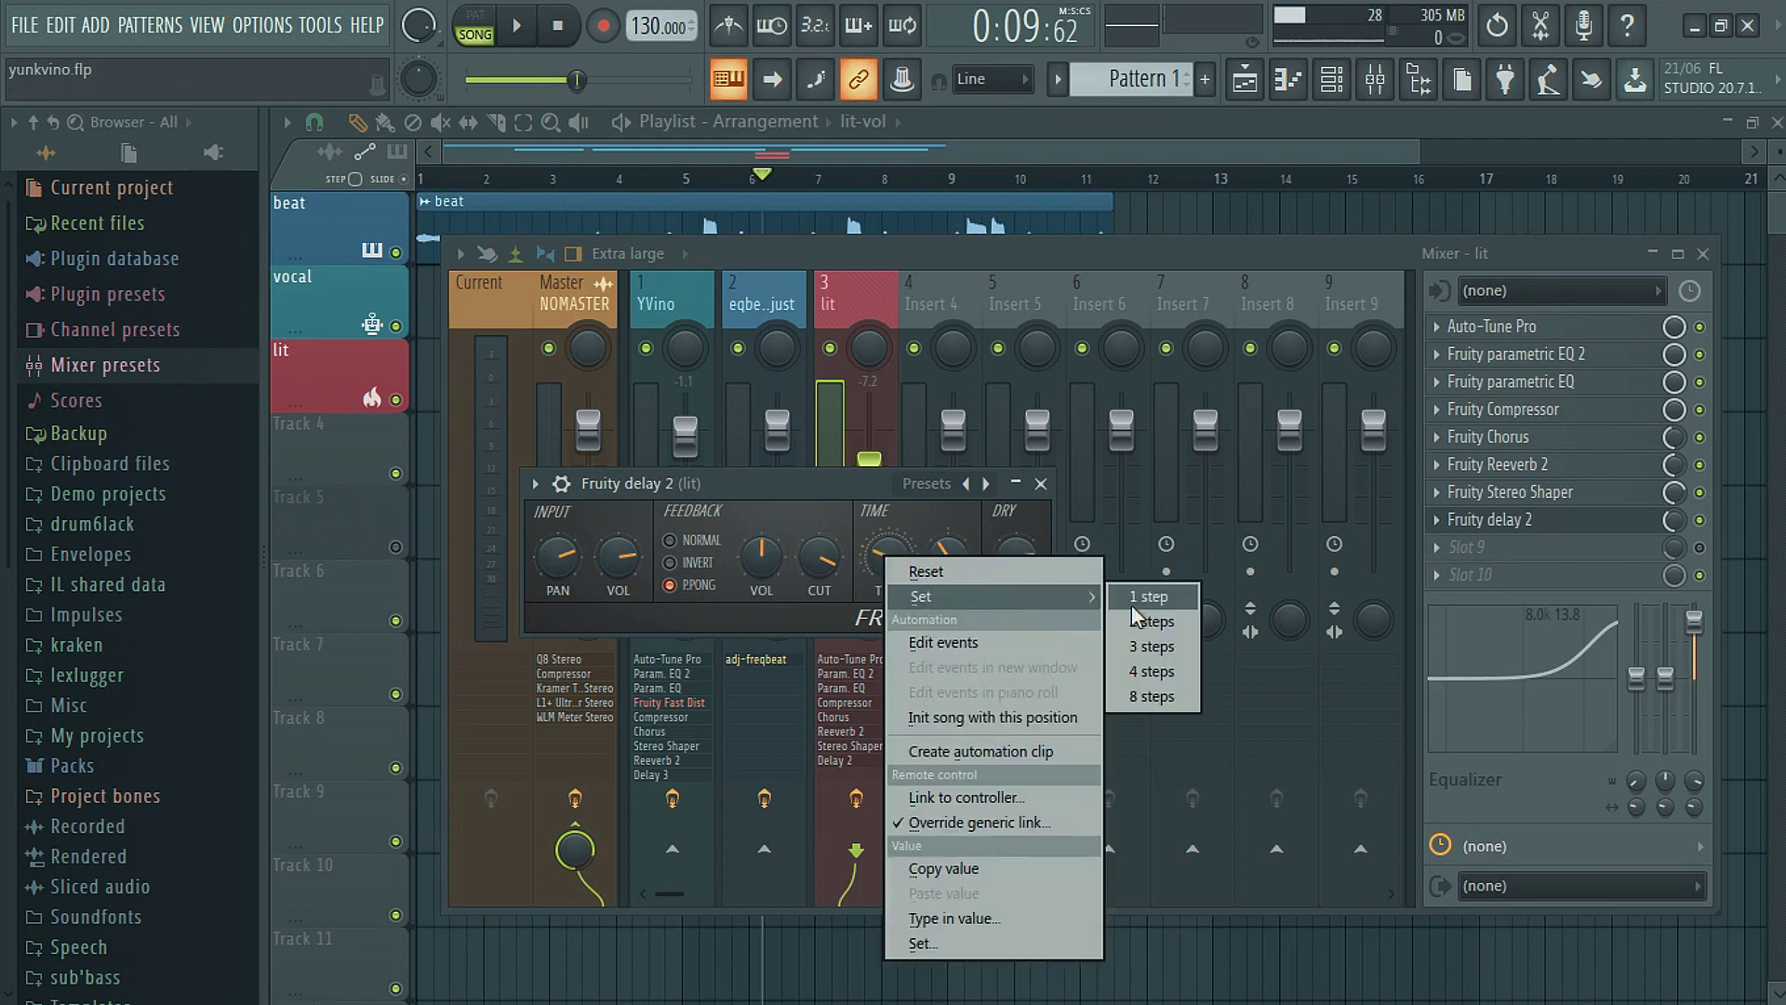
pyautogui.click(1020, 260)
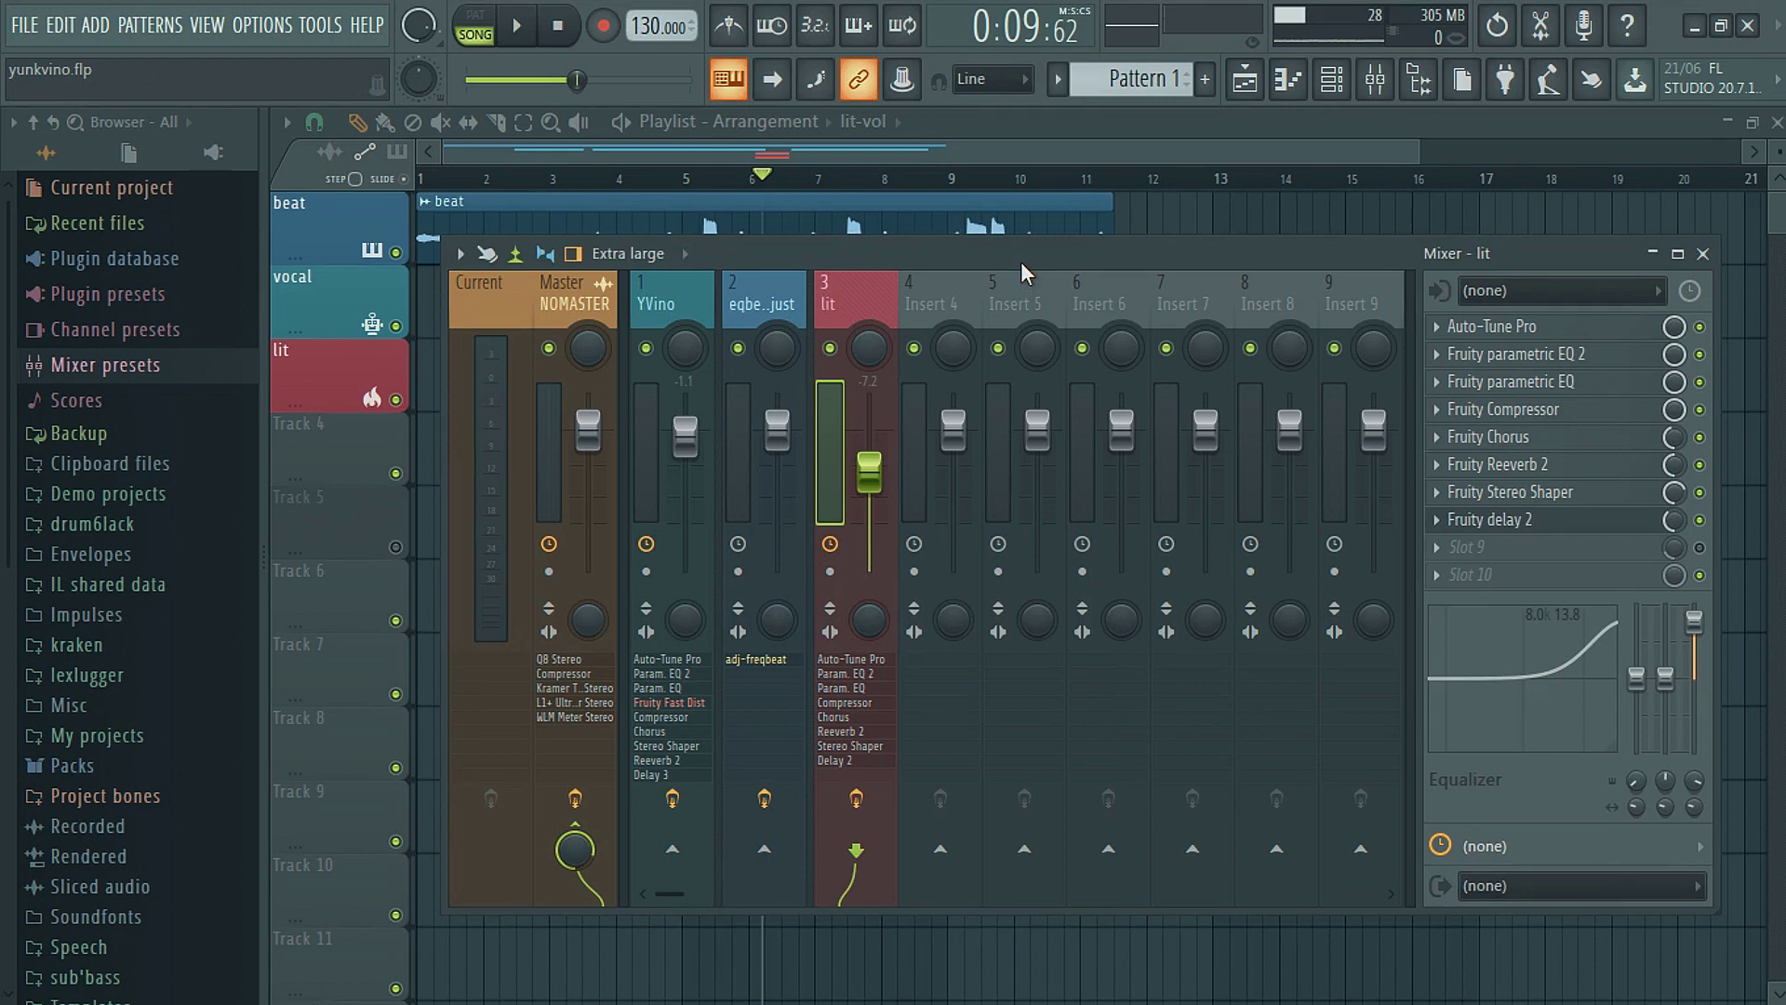
# Step: Hide the mixer, play the arrangement from its start to hear the processed vocals, and bring the mixer back
pyautogui.press('F9')
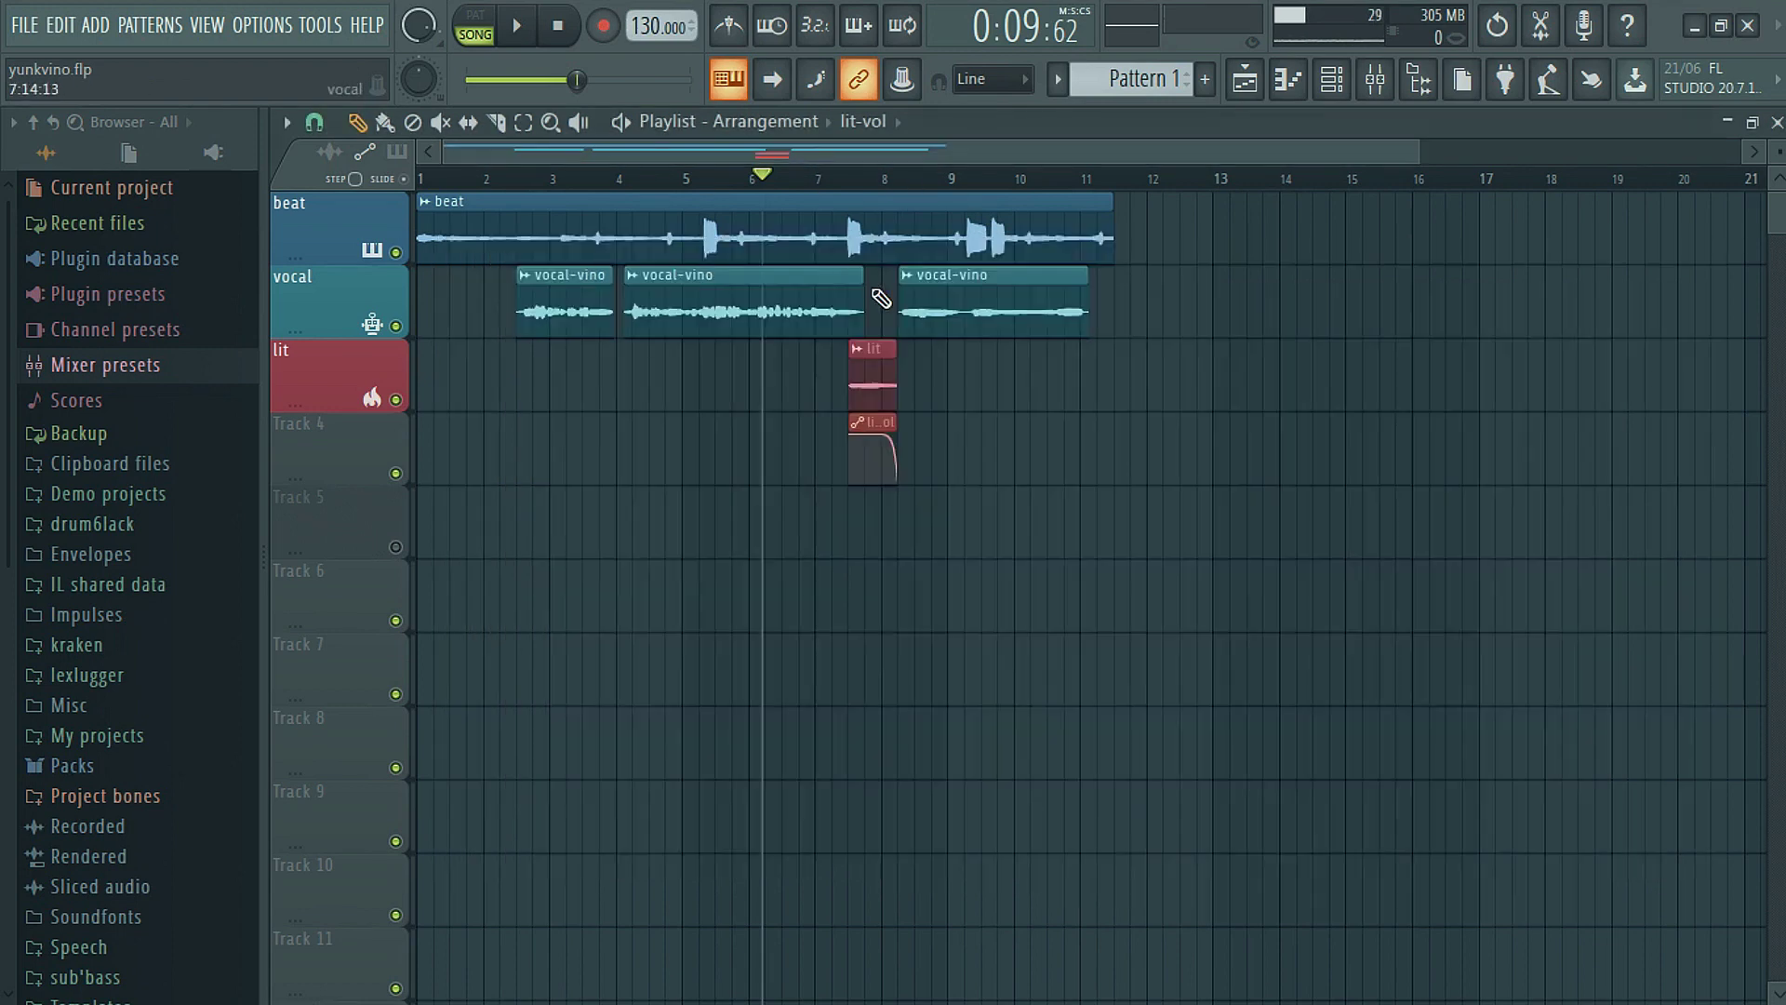
pyautogui.scroll(-1, 881, 298)
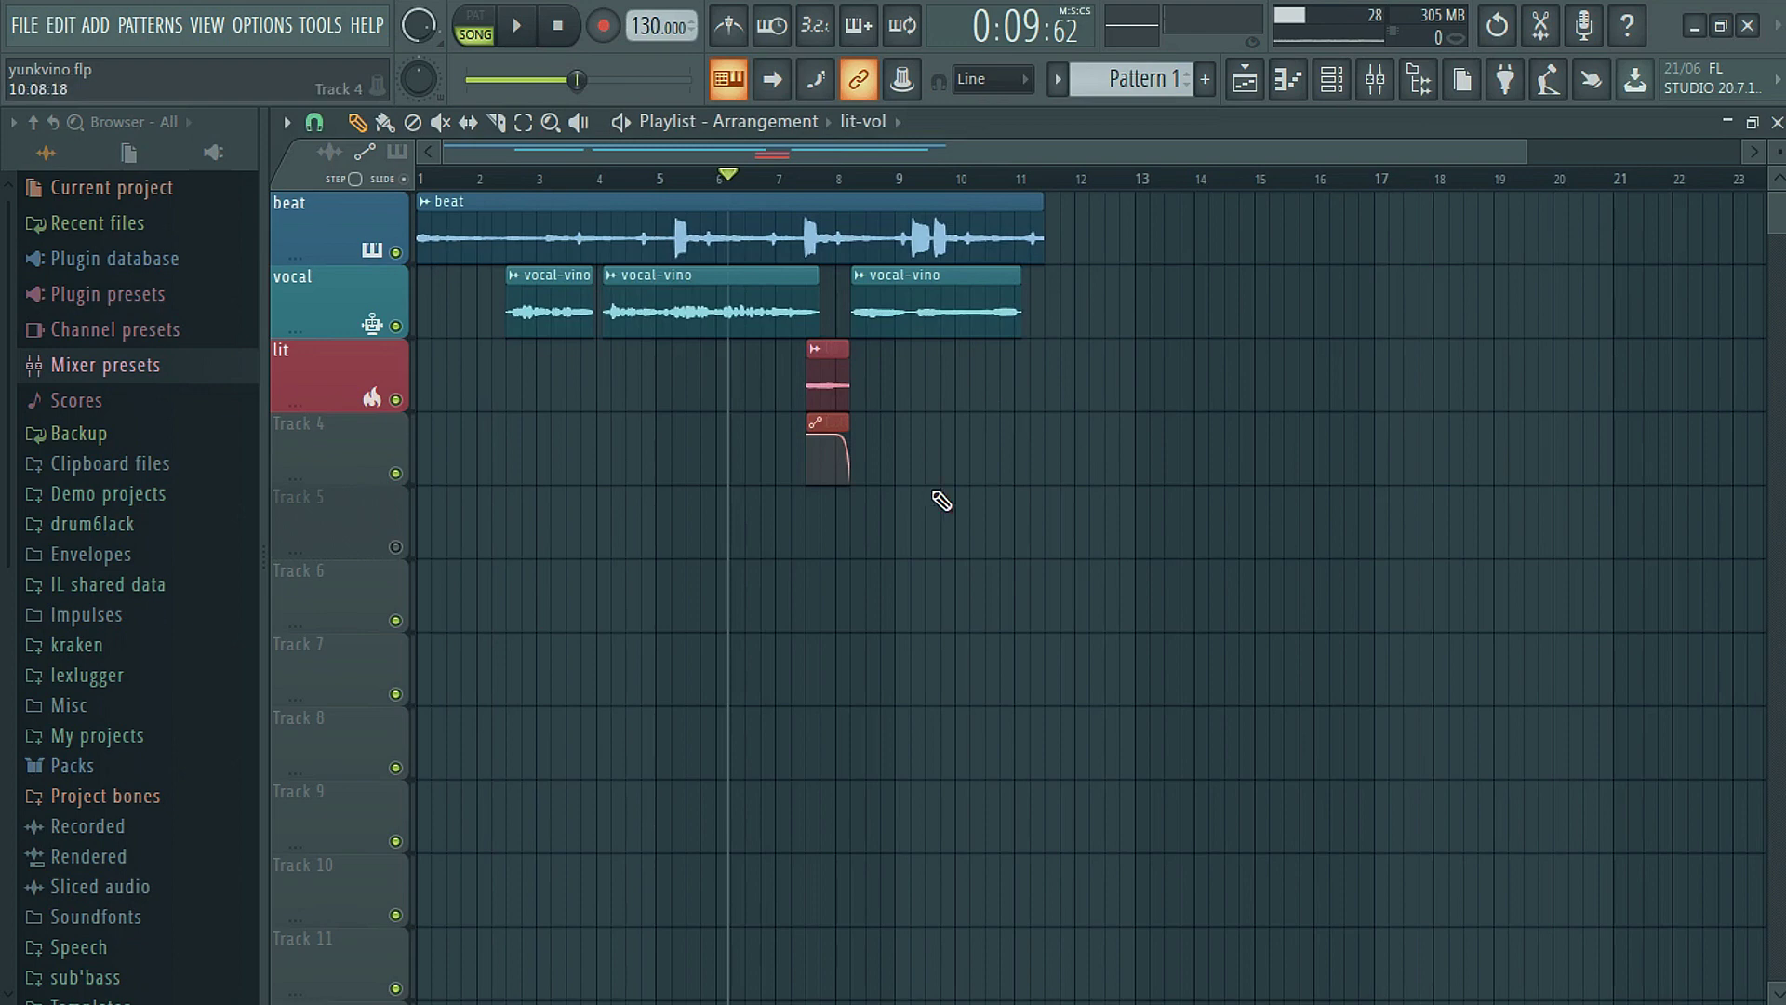
pyautogui.scroll(2, 917, 489)
pyautogui.hscroll(-2, 772, 160)
pyautogui.moveTo(724, 147); pyautogui.dragTo(625, 143)
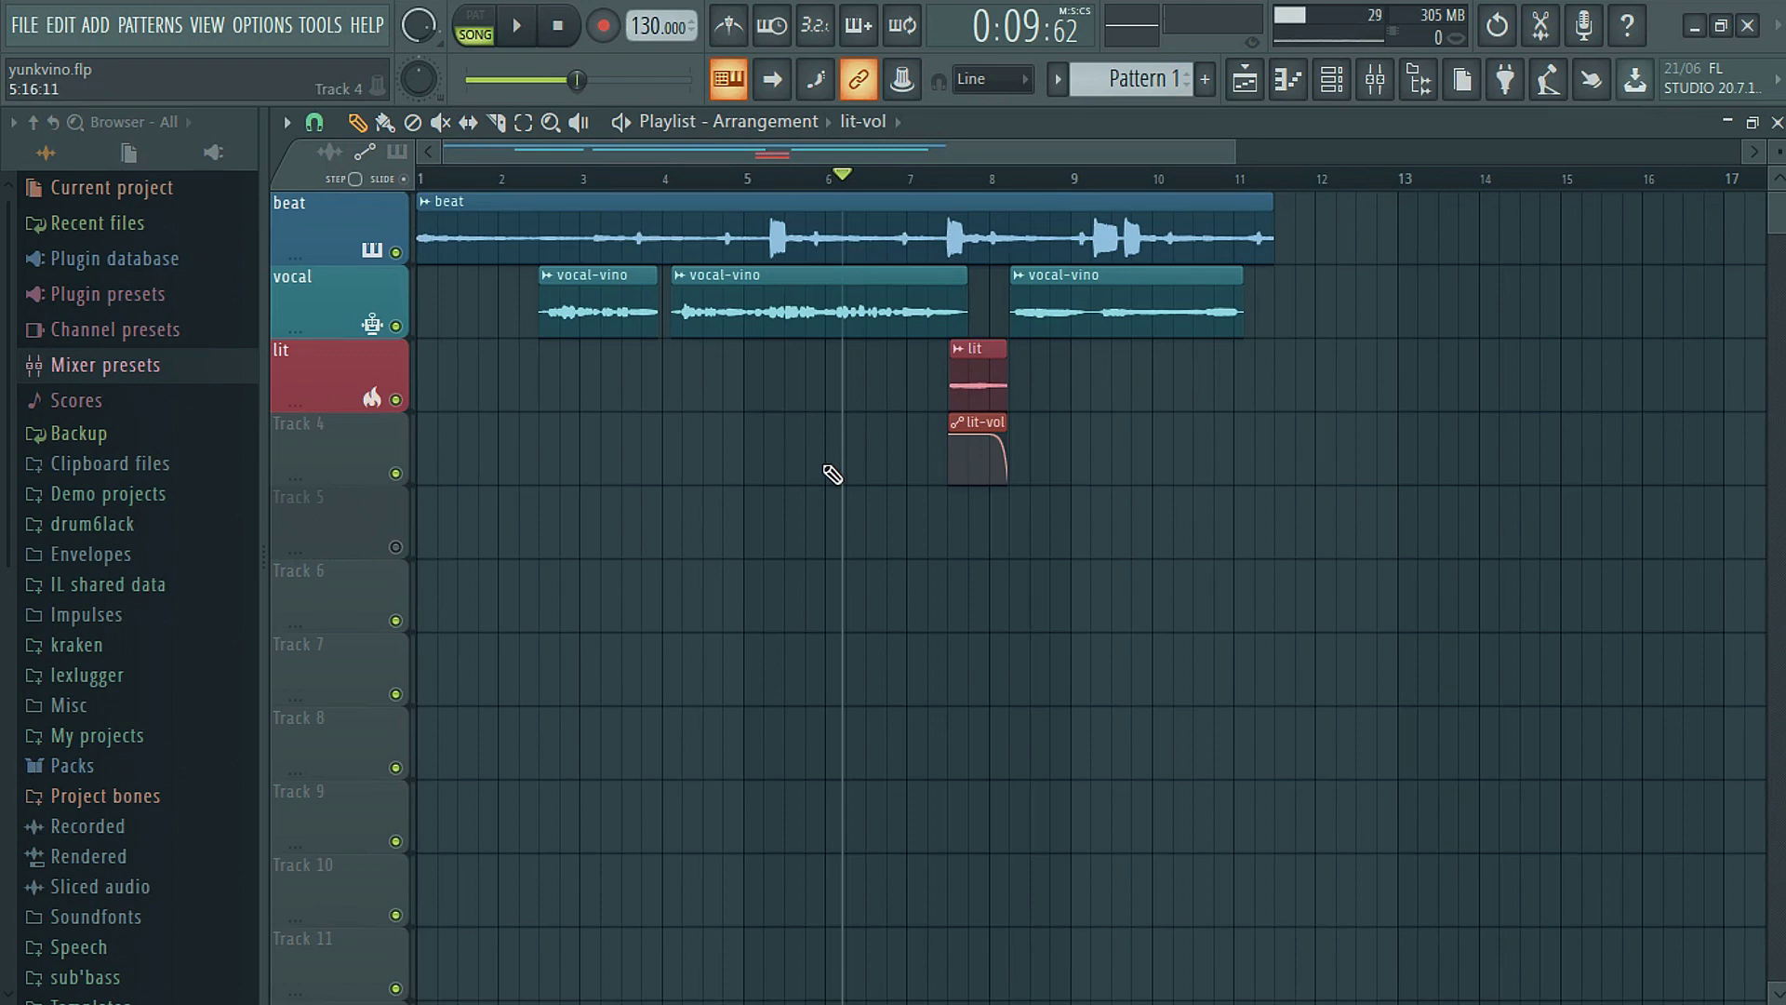
pyautogui.press('space')
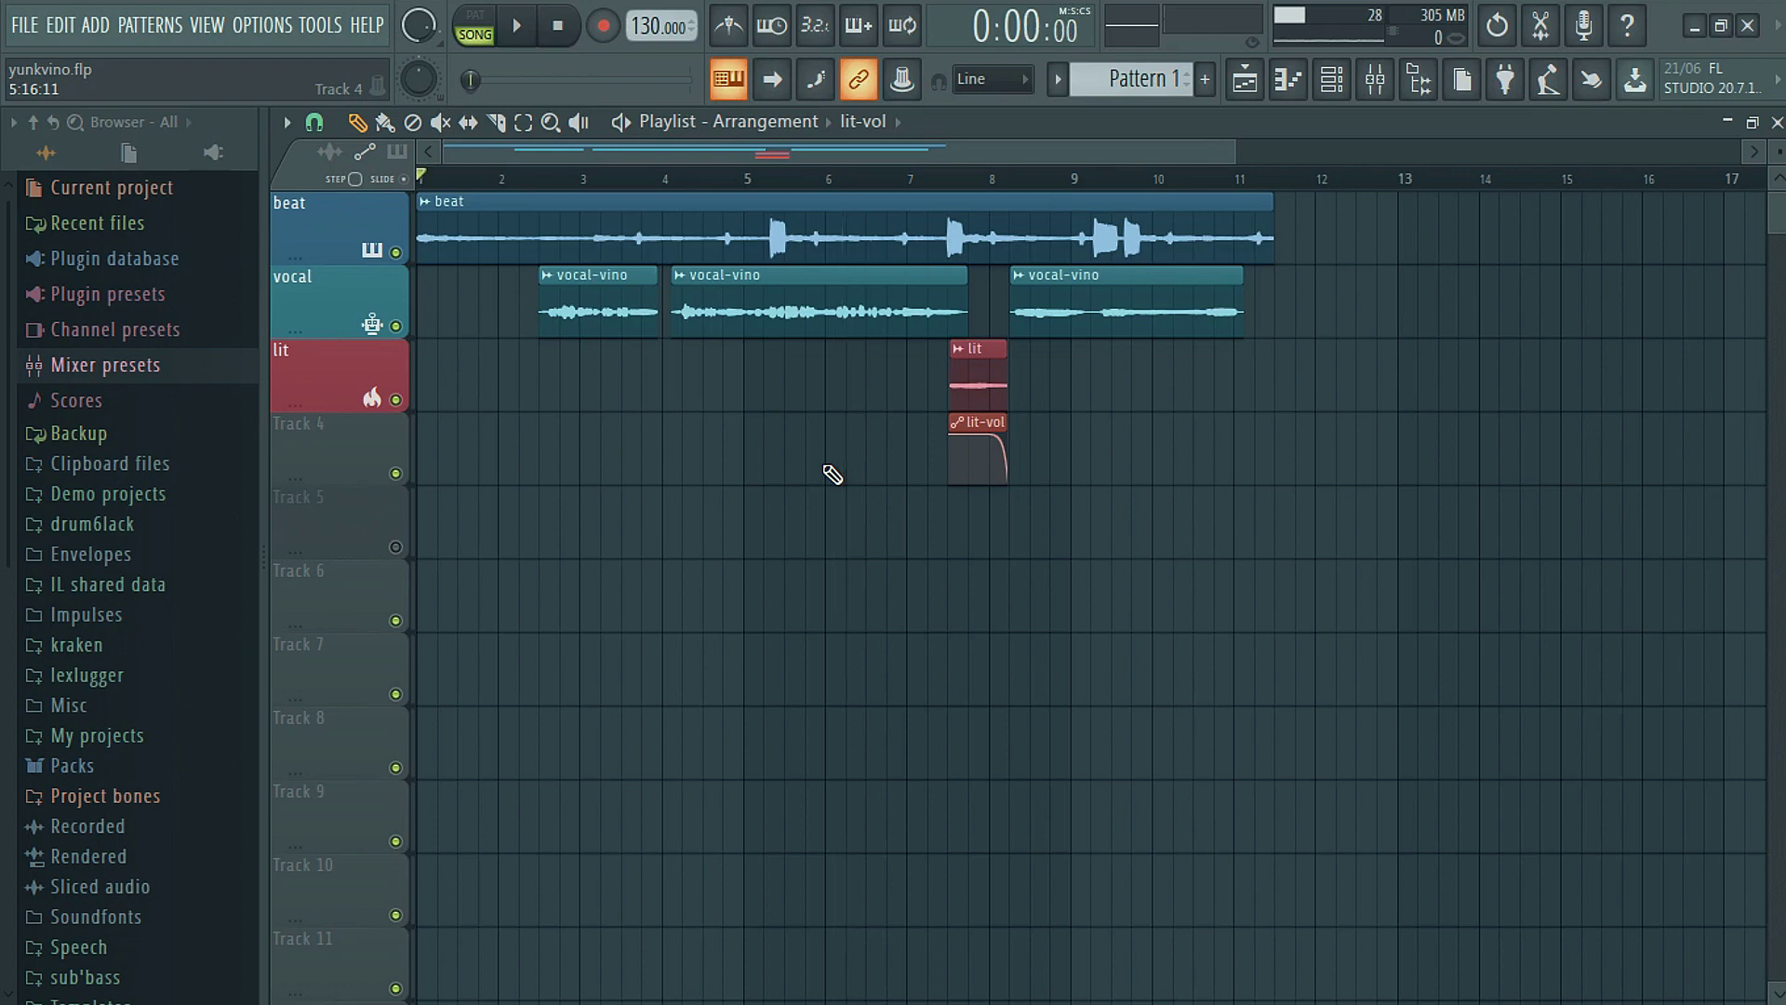
pyautogui.press('space')
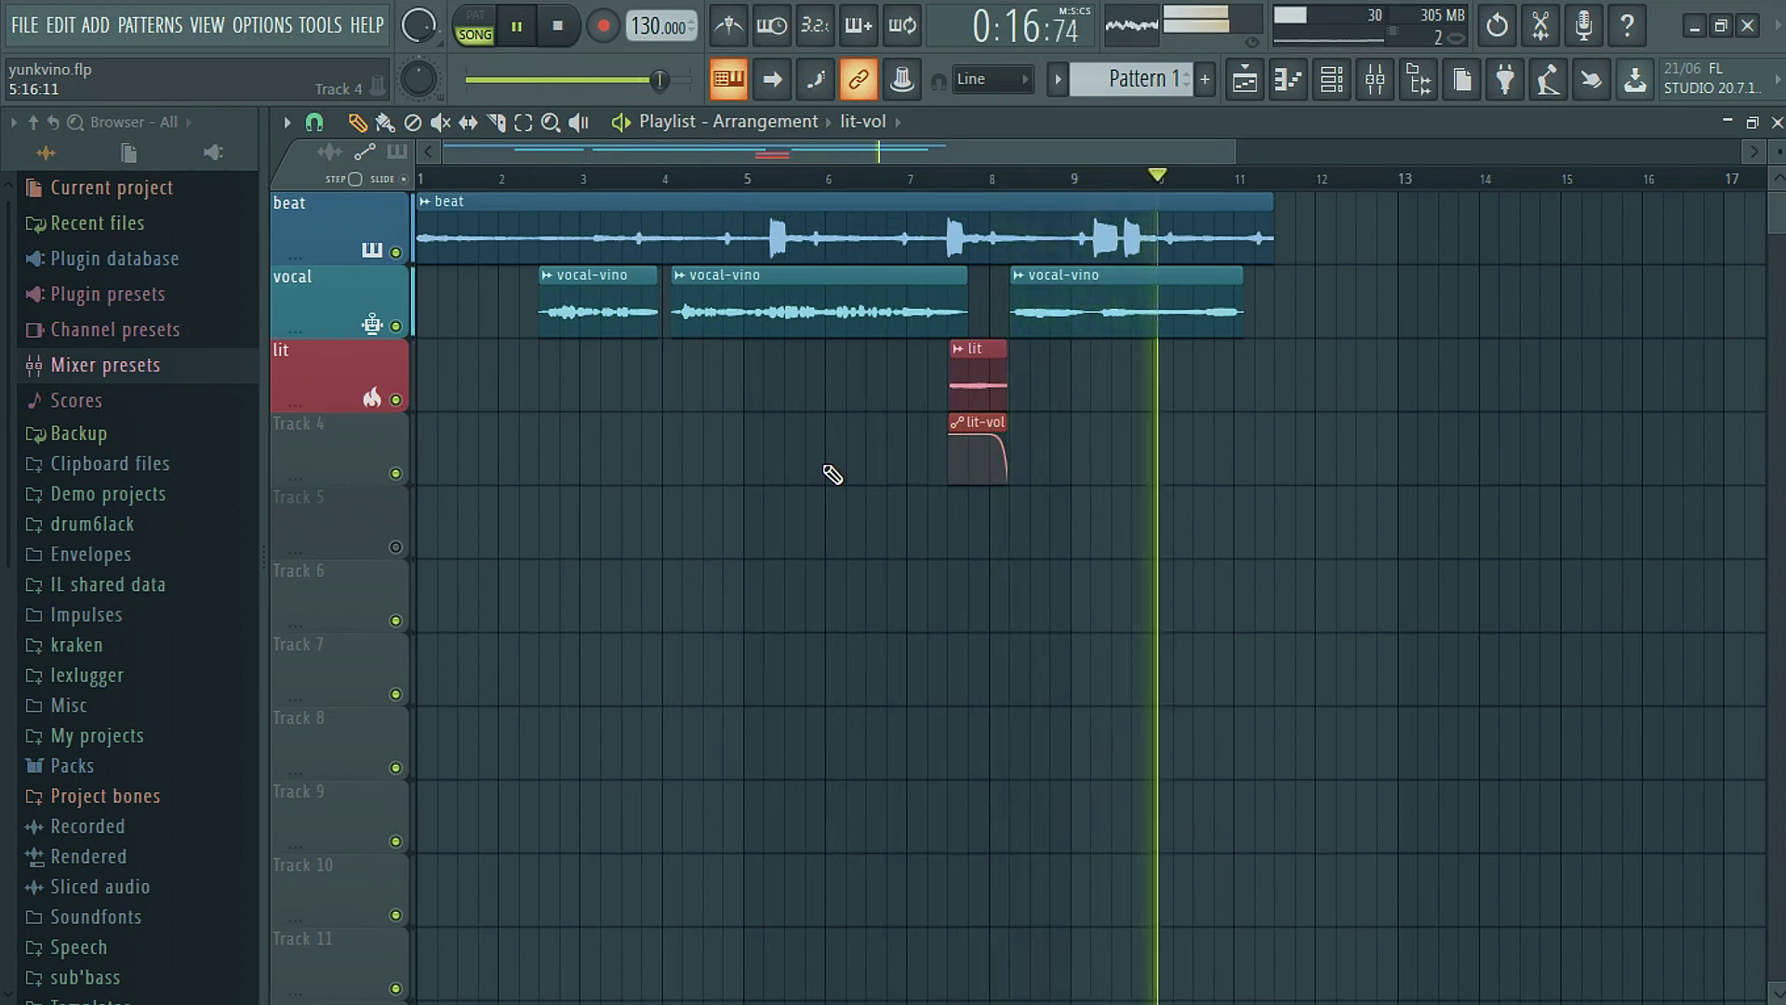
pyautogui.press('space')
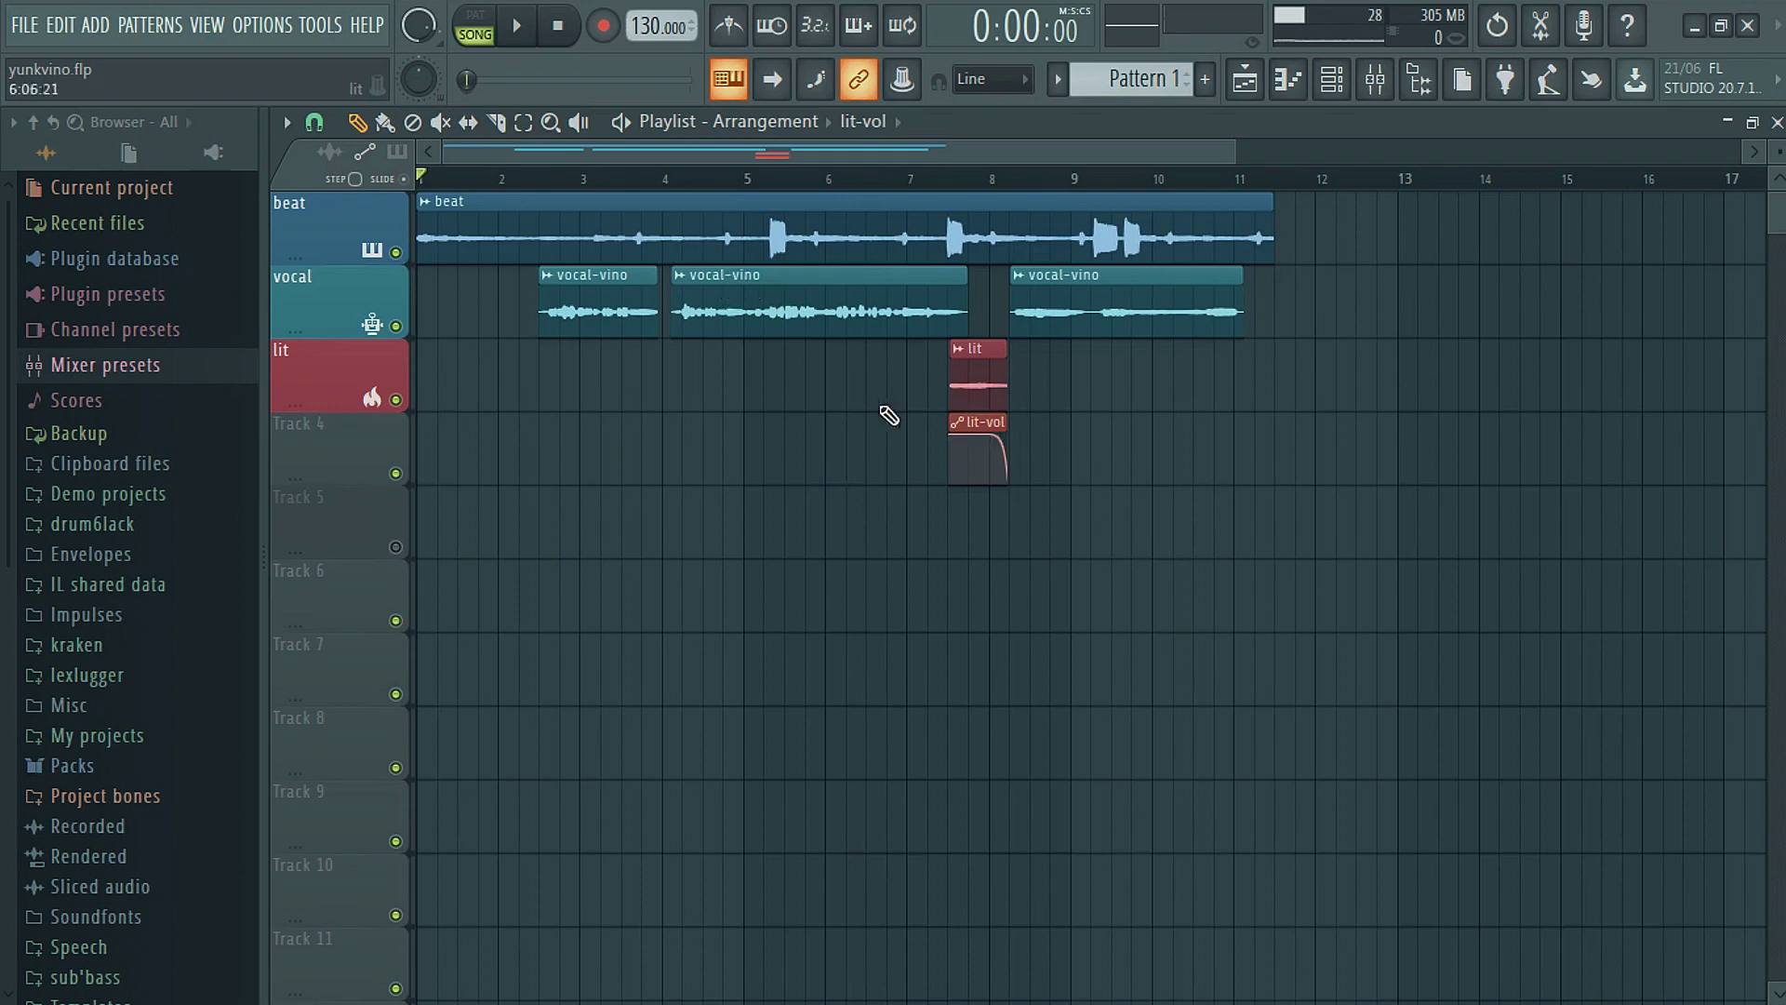
pyautogui.click(1375, 82)
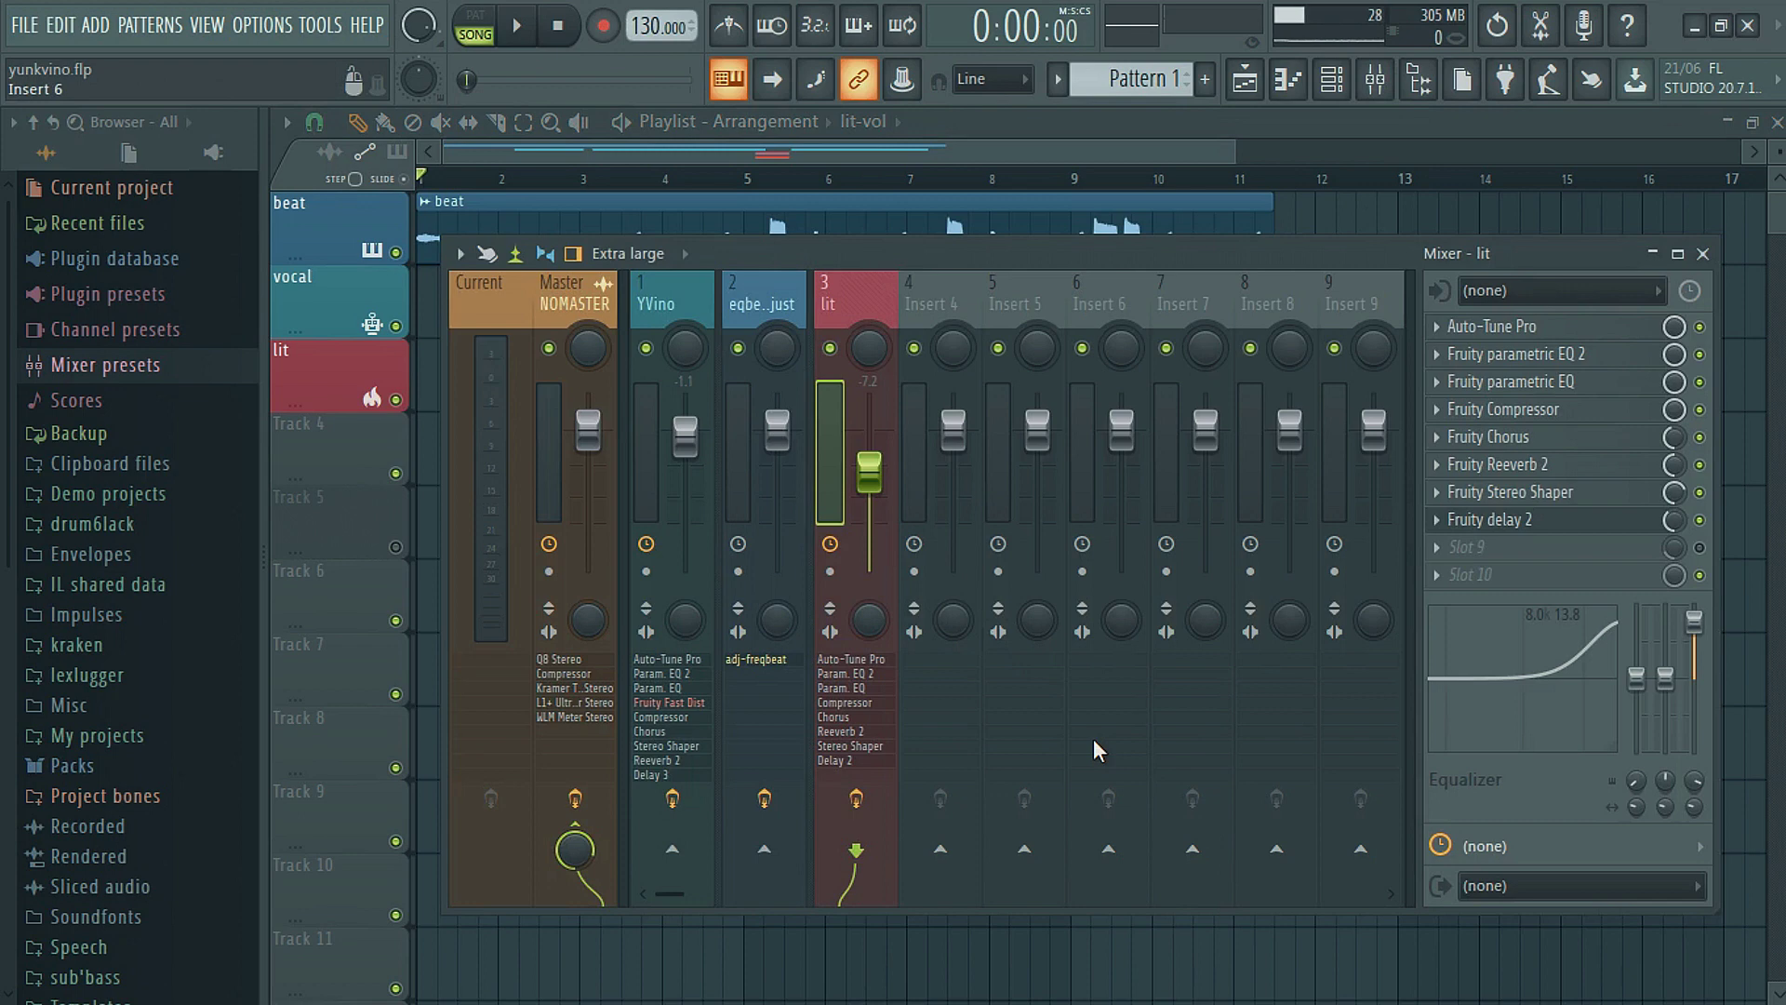
pyautogui.click(703, 149)
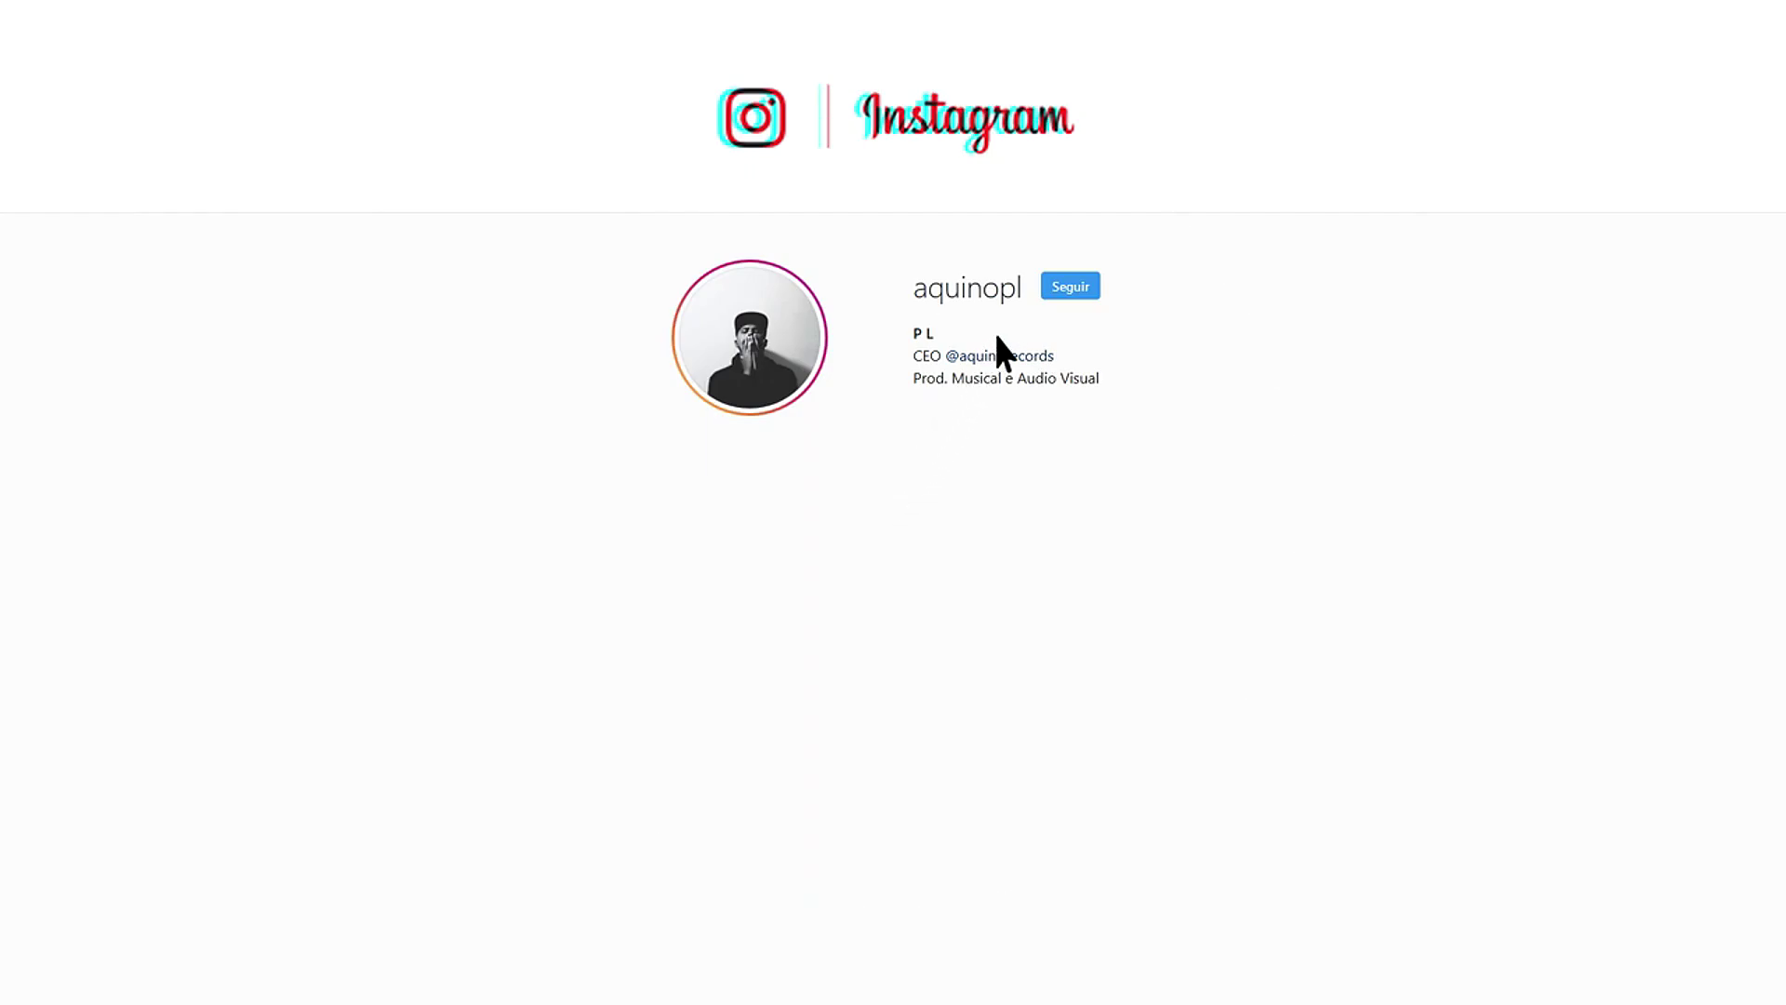
pyautogui.click(1071, 287)
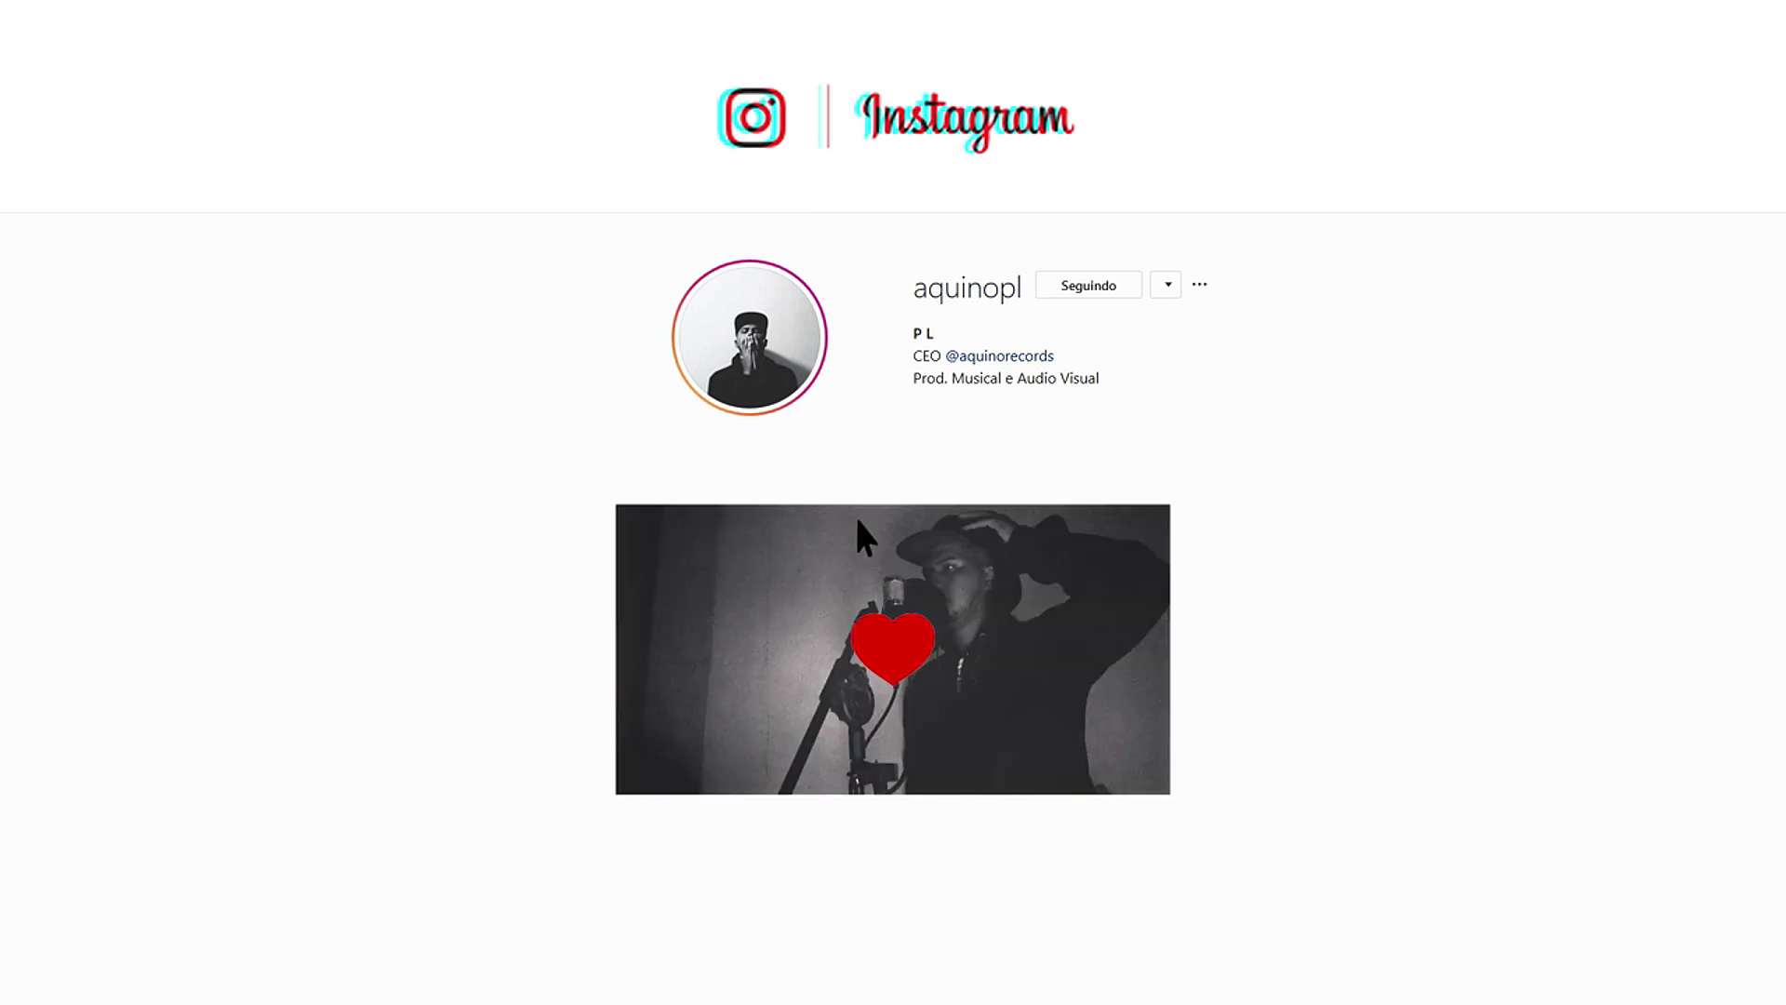
pyautogui.click(814, 392)
pyautogui.click(1128, 503)
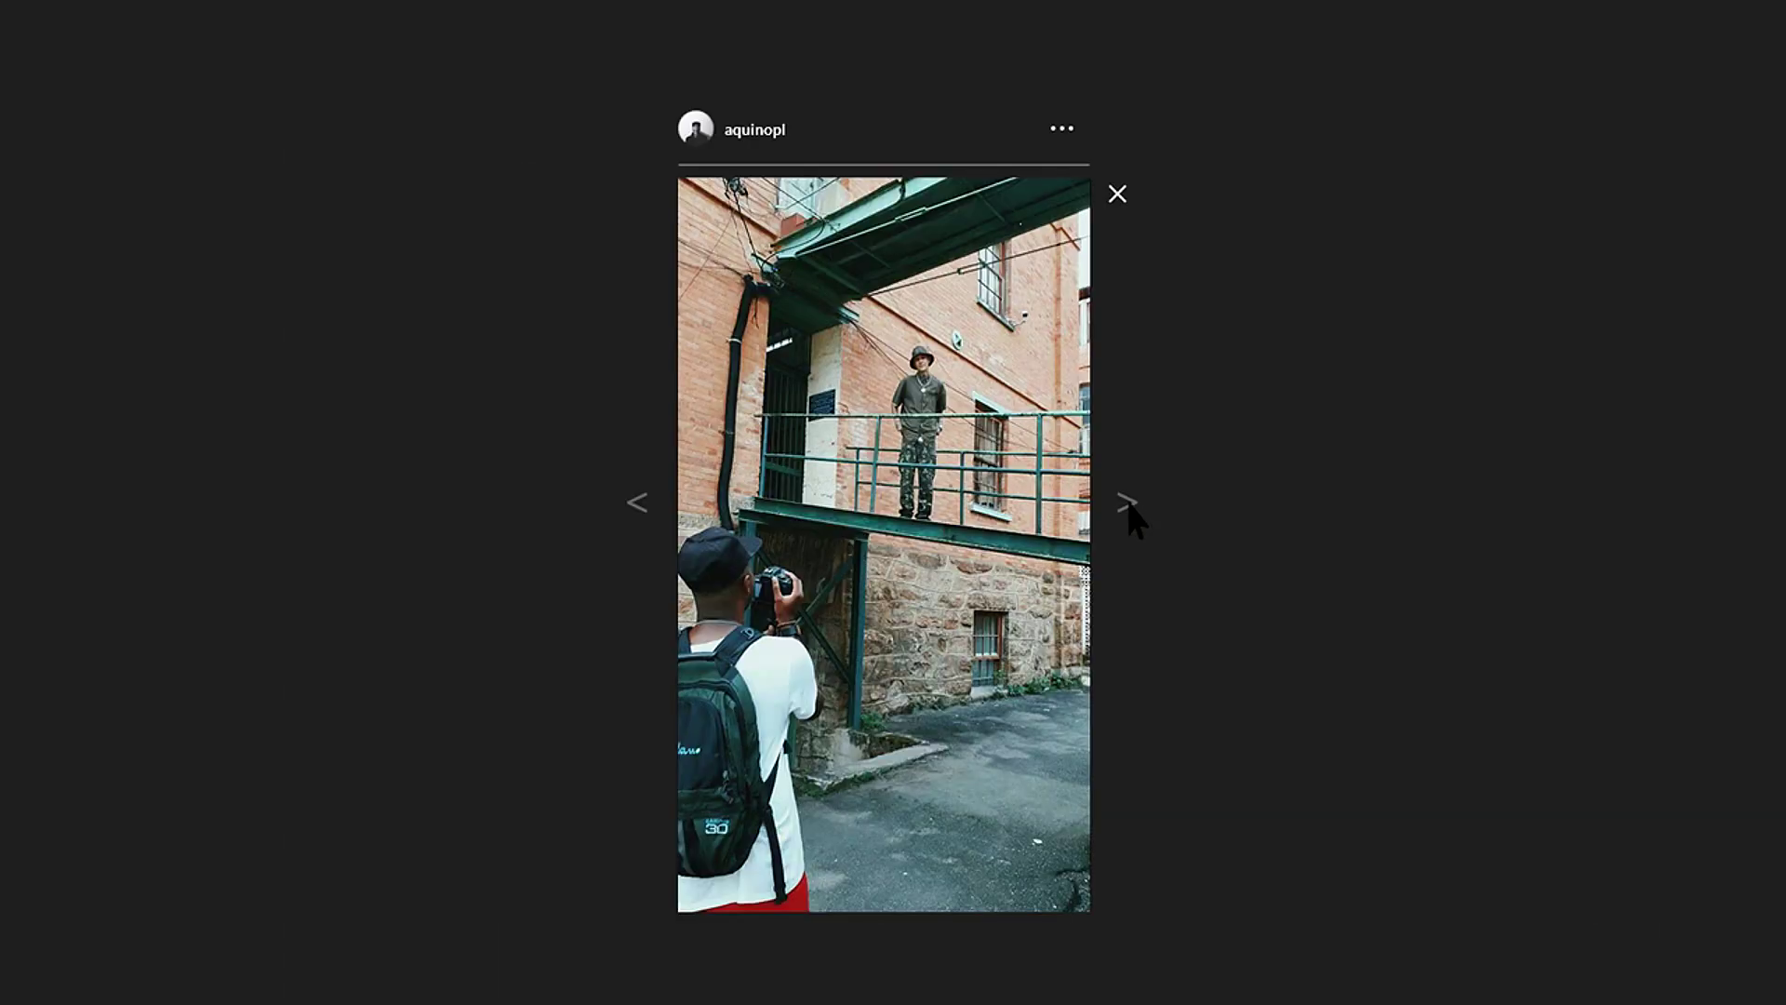
pyautogui.click(1127, 503)
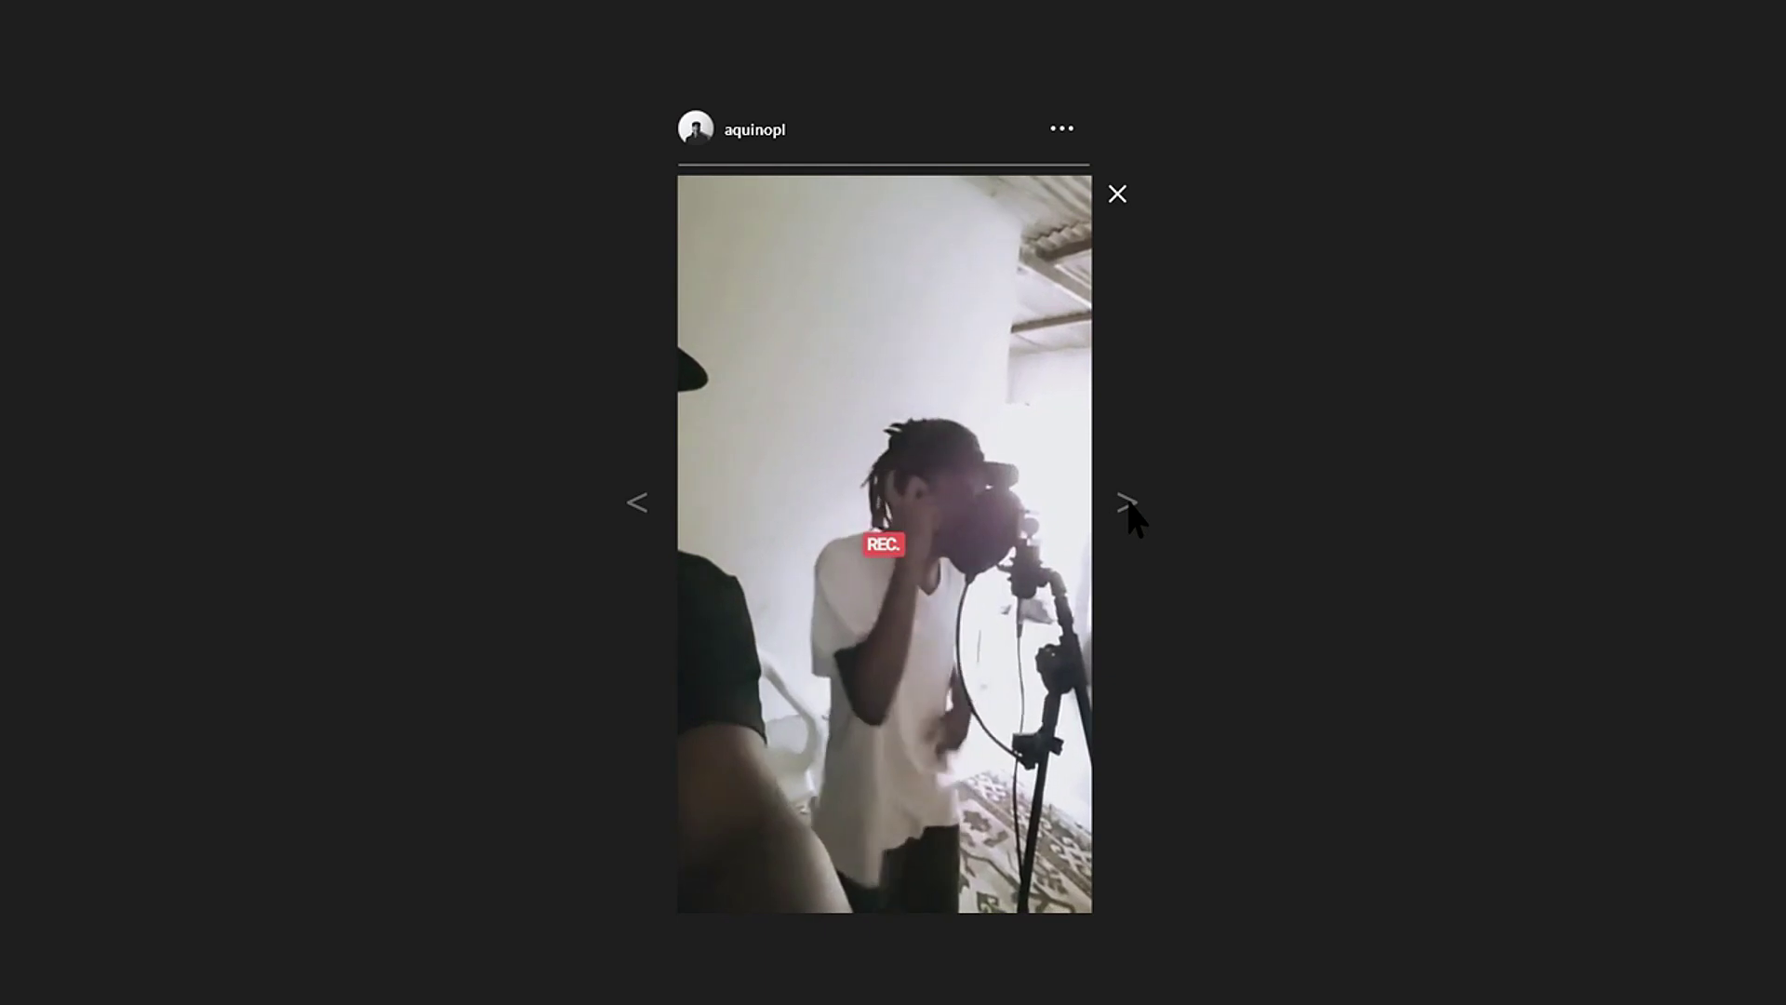
pyautogui.click(1128, 504)
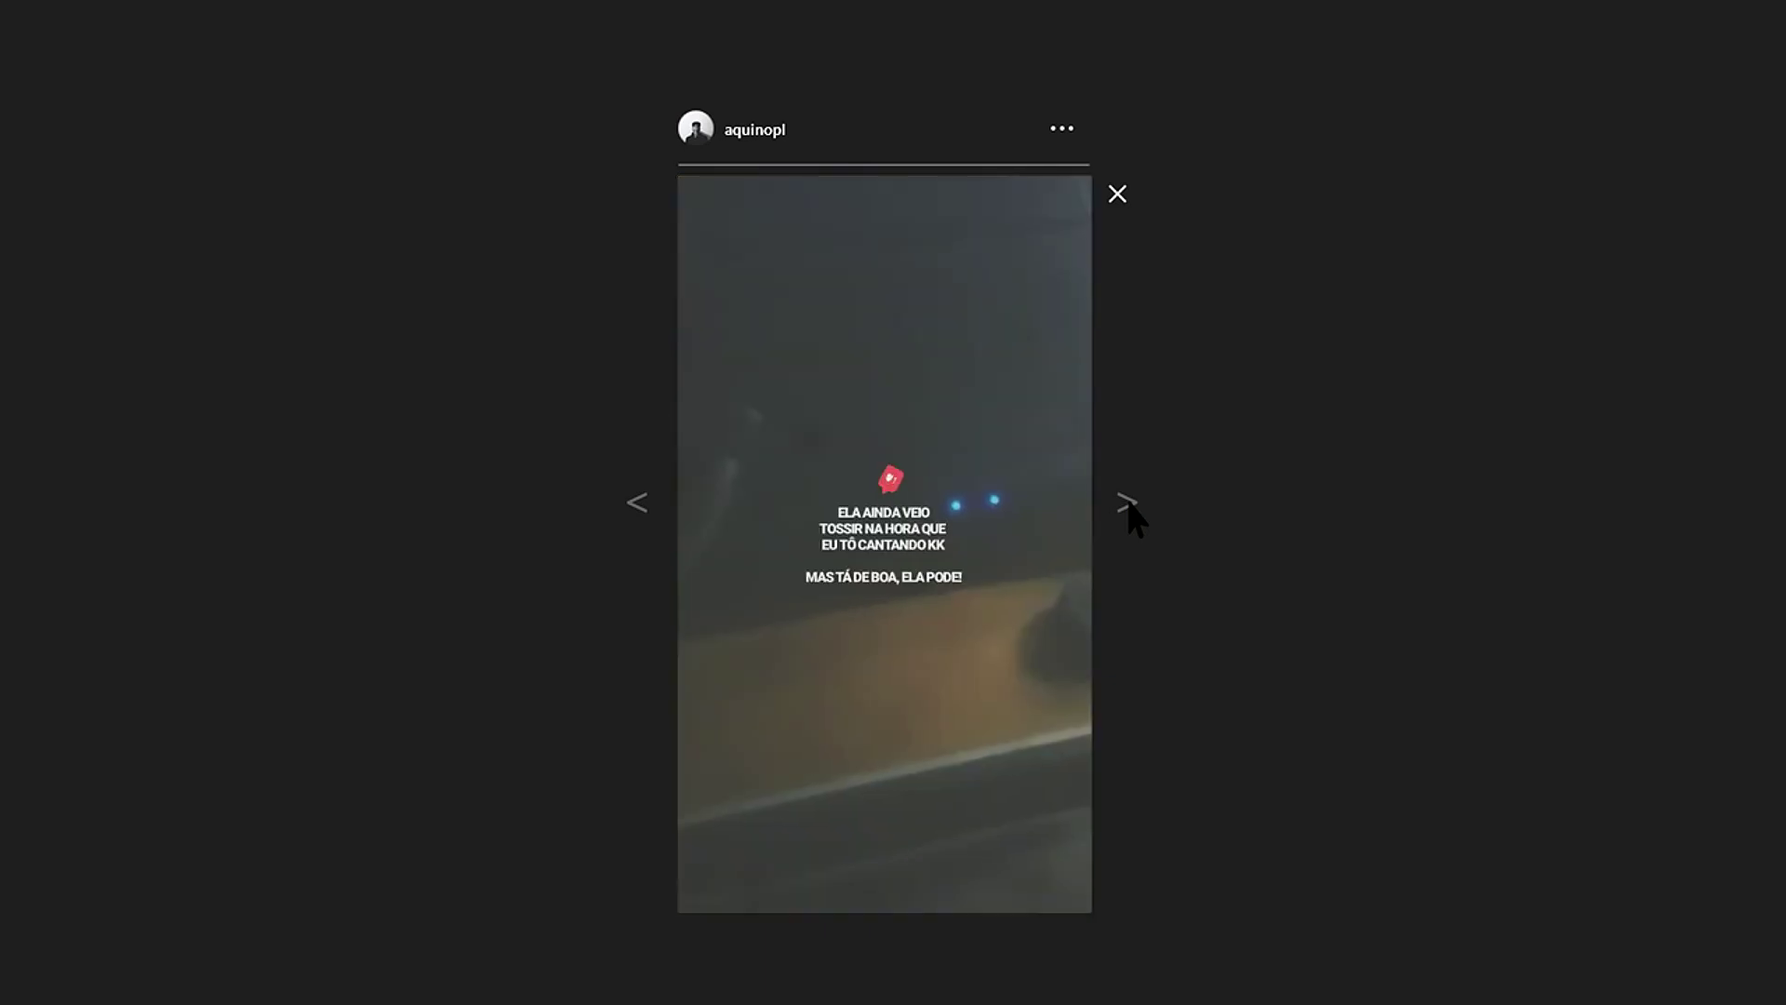